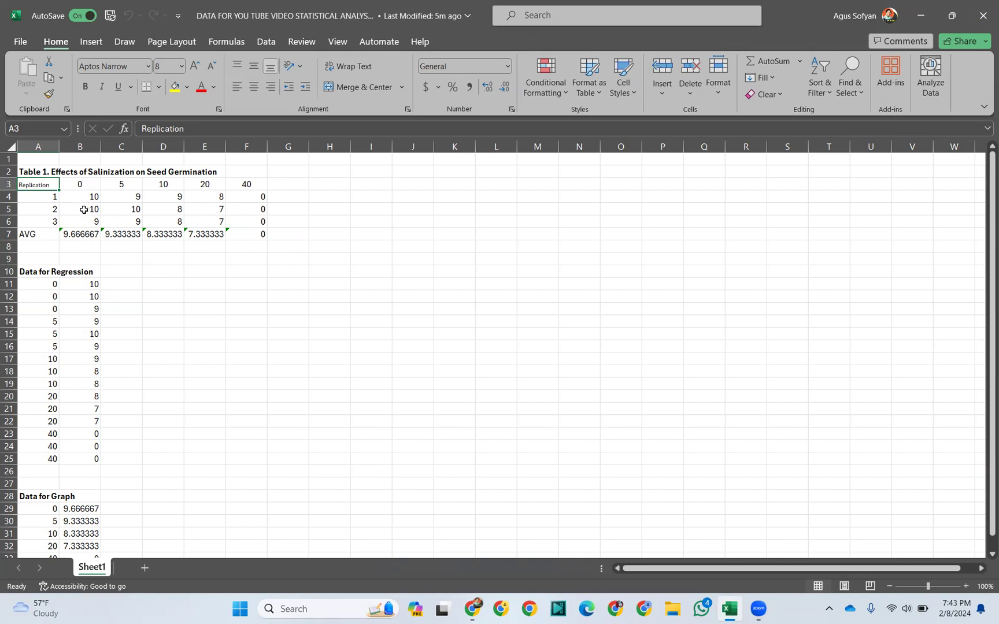
Step: Check in the add-ins manager that the Analysis ToolPak is enabled and confirm the add-in selection
{"action": "left_click", "coordinate": [21, 42]}
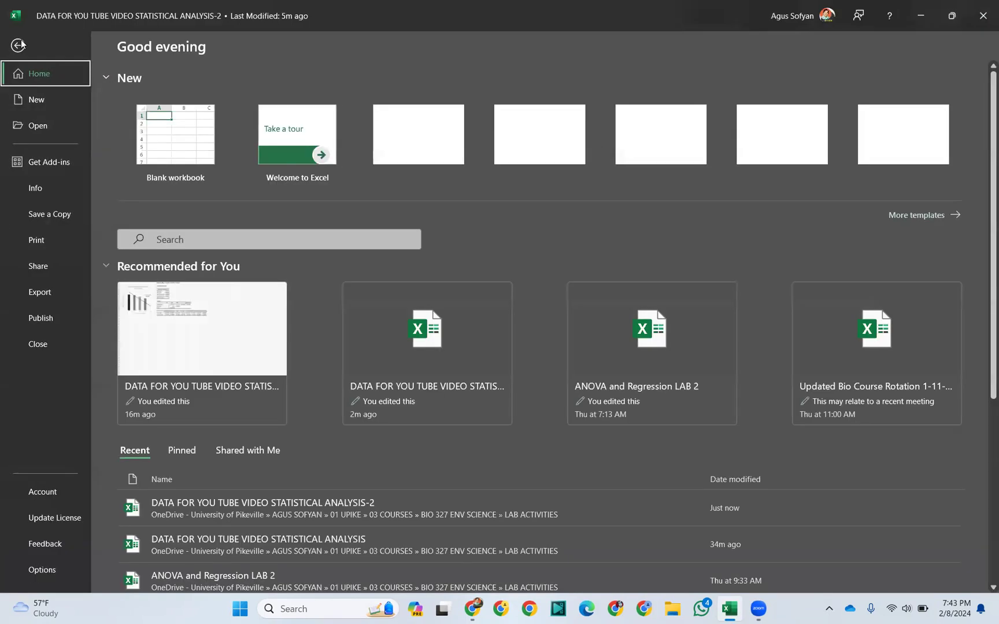
{"action": "left_click", "coordinate": [39, 570]}
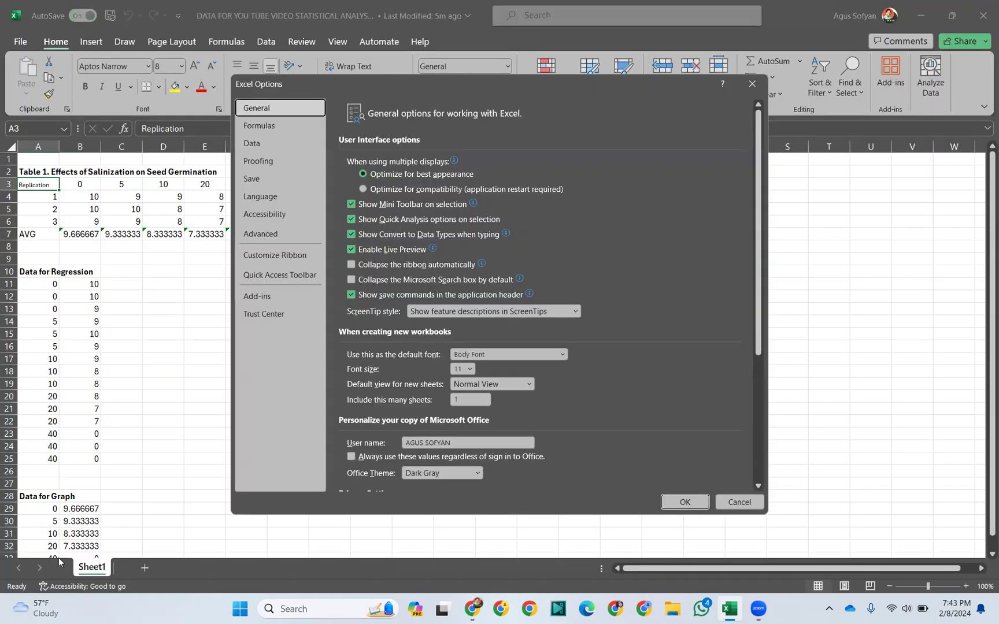
{"action": "left_click", "coordinate": [263, 298]}
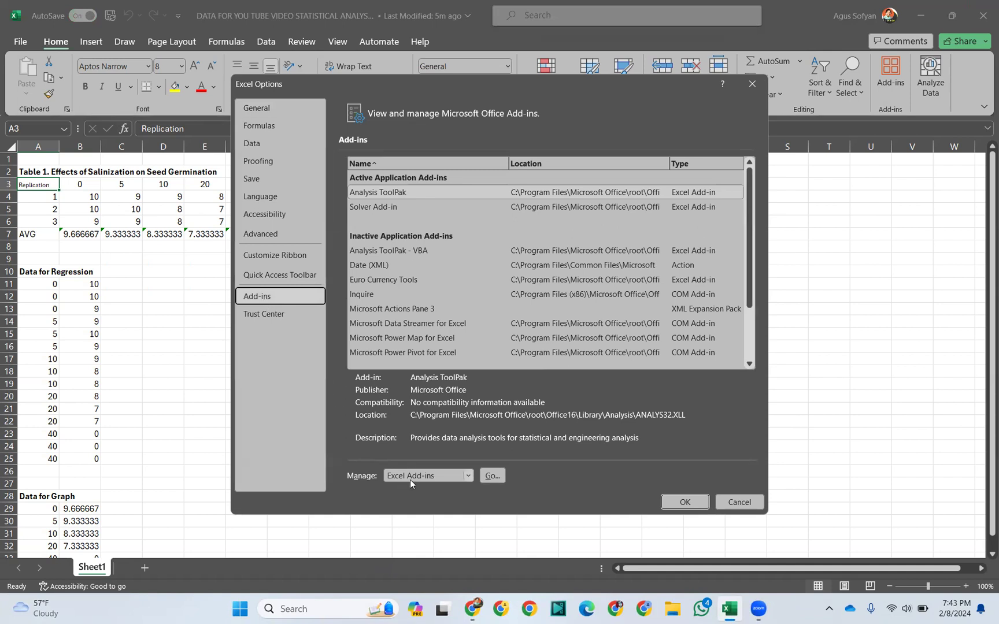
{"action": "left_click", "coordinate": [494, 476]}
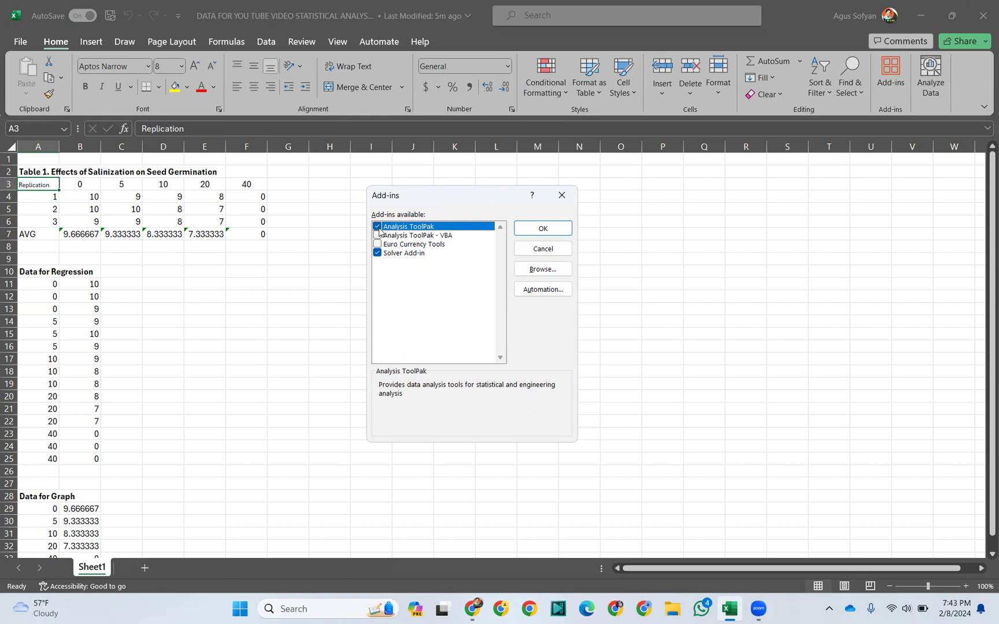
{"action": "left_click", "coordinate": [543, 229]}
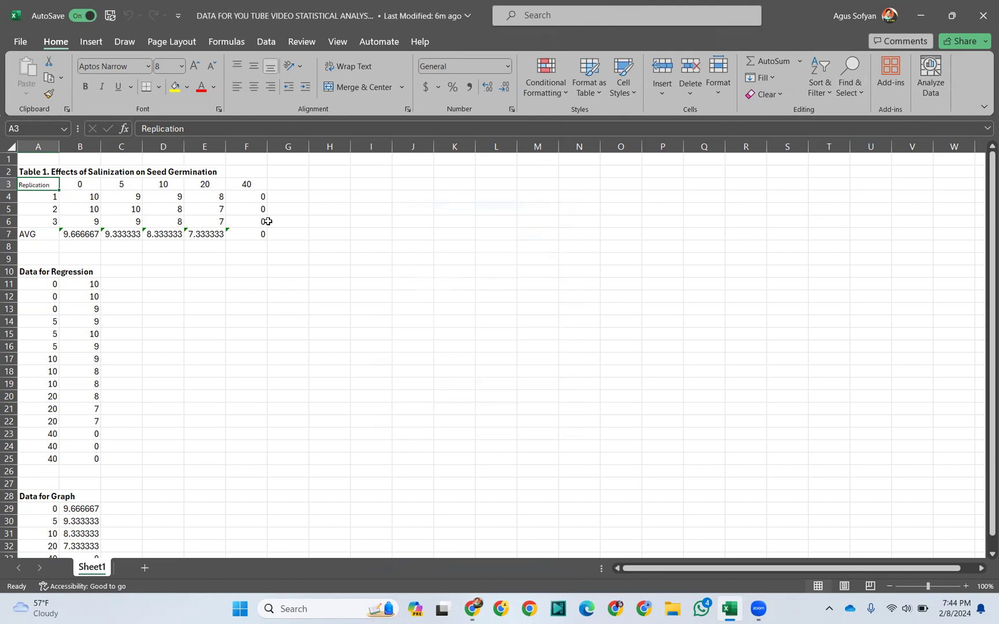
Step: Start a single-factor ANOVA from the data analysis tools with the germination counts in B4:F6 as input range
{"action": "left_click", "coordinate": [266, 42]}
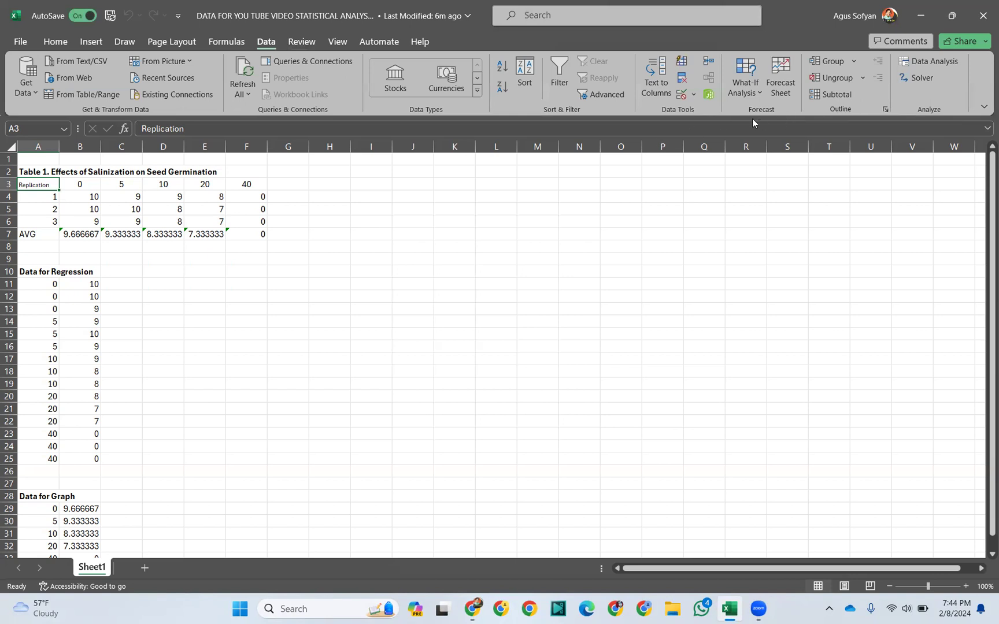
{"action": "left_click", "coordinate": [926, 61]}
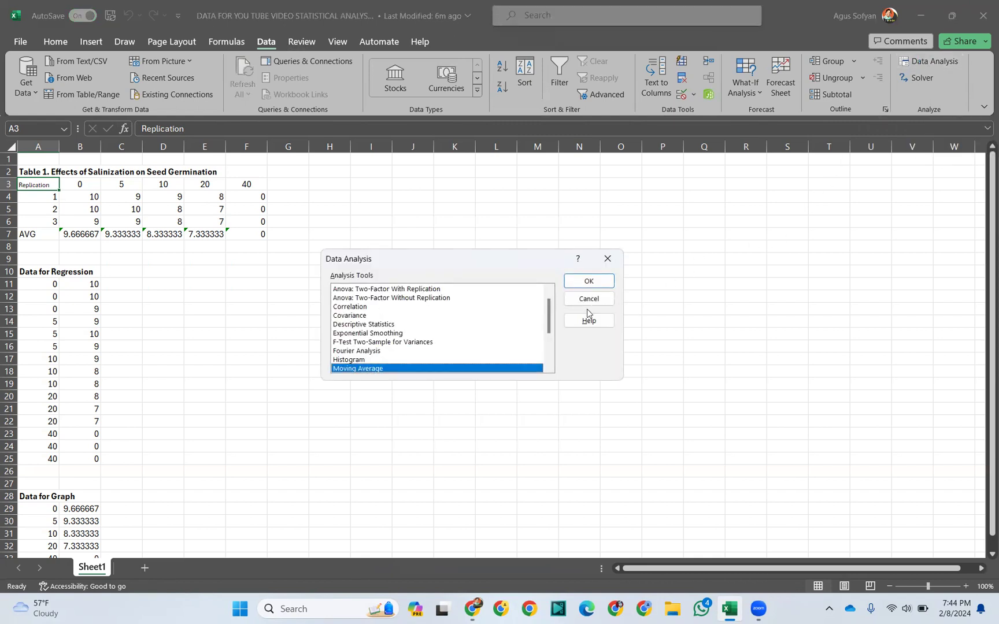
{"action": "left_click_drag", "start_coordinate": [549, 318], "coordinate": [551, 295]}
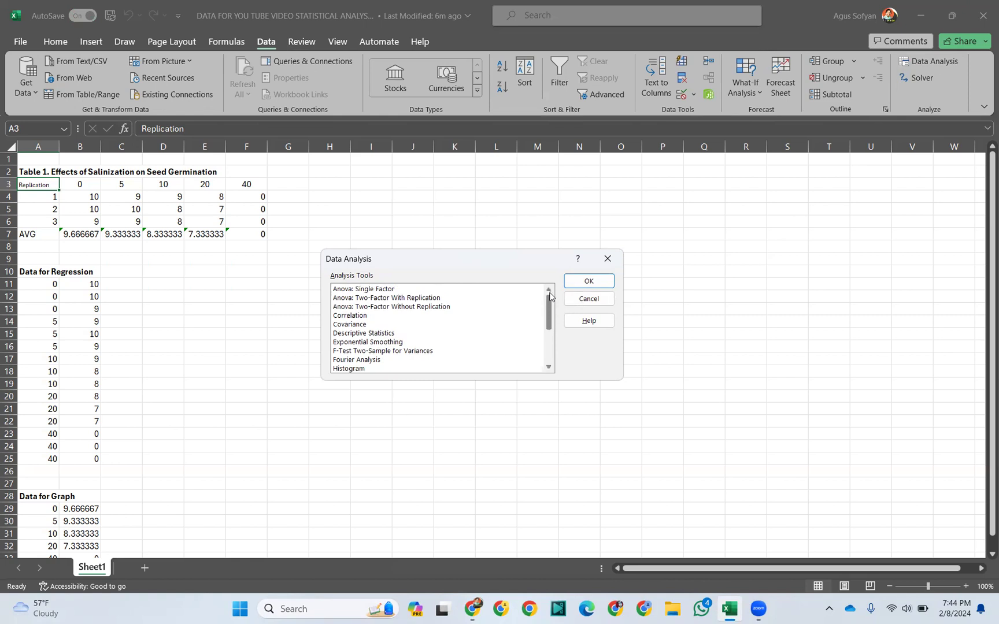
{"action": "left_click", "coordinate": [357, 290]}
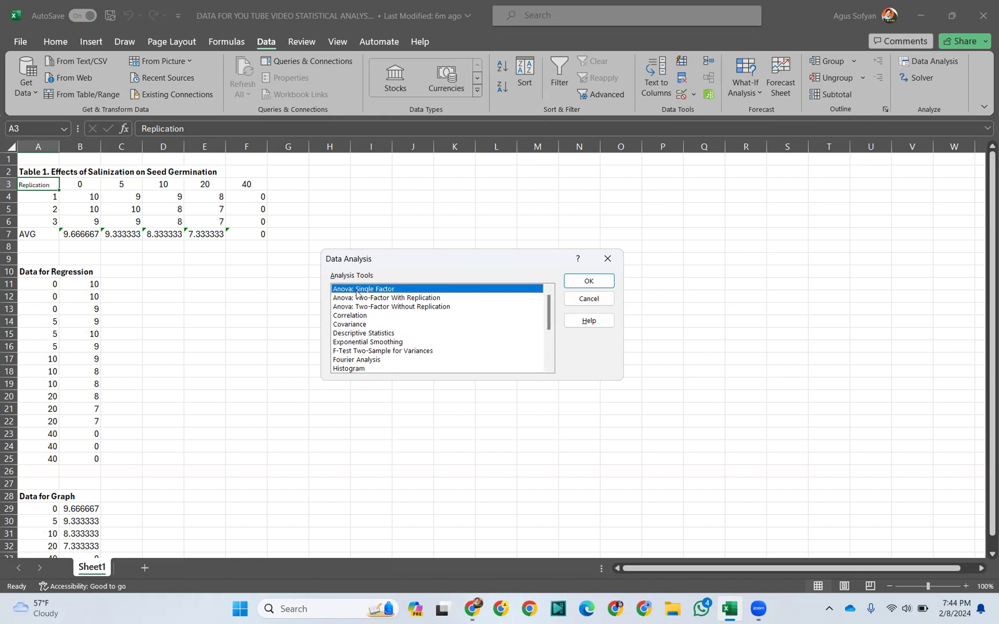
{"action": "left_click", "coordinate": [589, 282]}
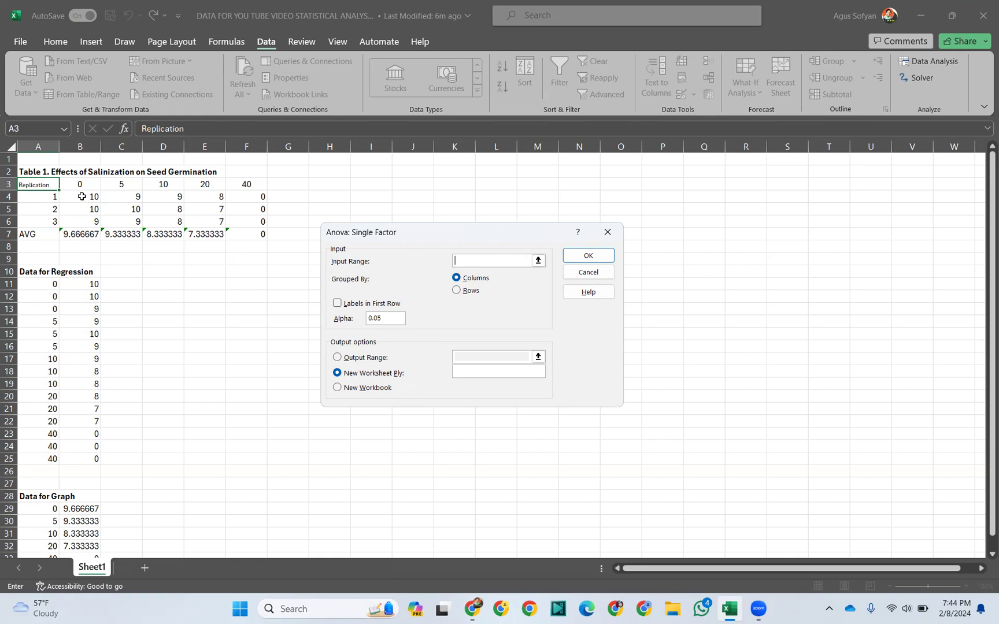
{"action": "left_click_drag", "start_coordinate": [82, 196], "coordinate": [257, 221]}
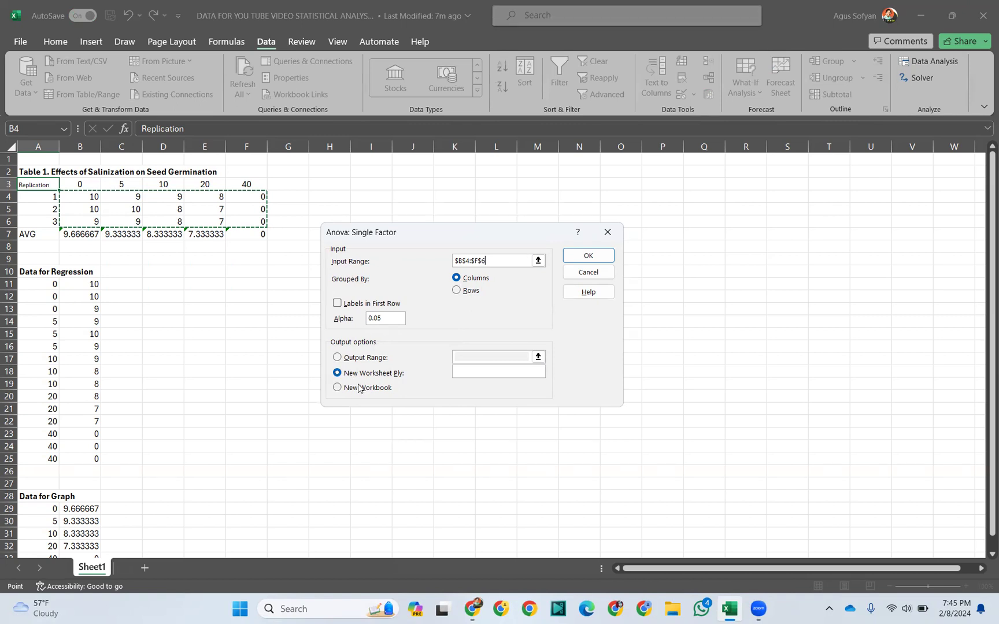
Step: Direct the ANOVA output to the range H2:O12 on the same sheet and run the analysis
{"action": "left_click", "coordinate": [338, 387]}
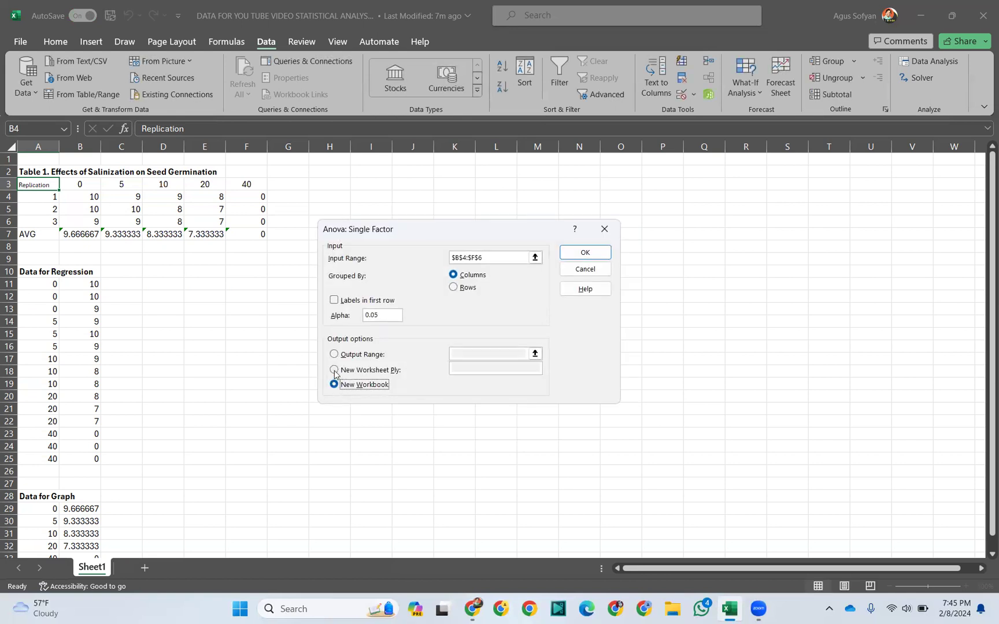
{"action": "left_click", "coordinate": [334, 371]}
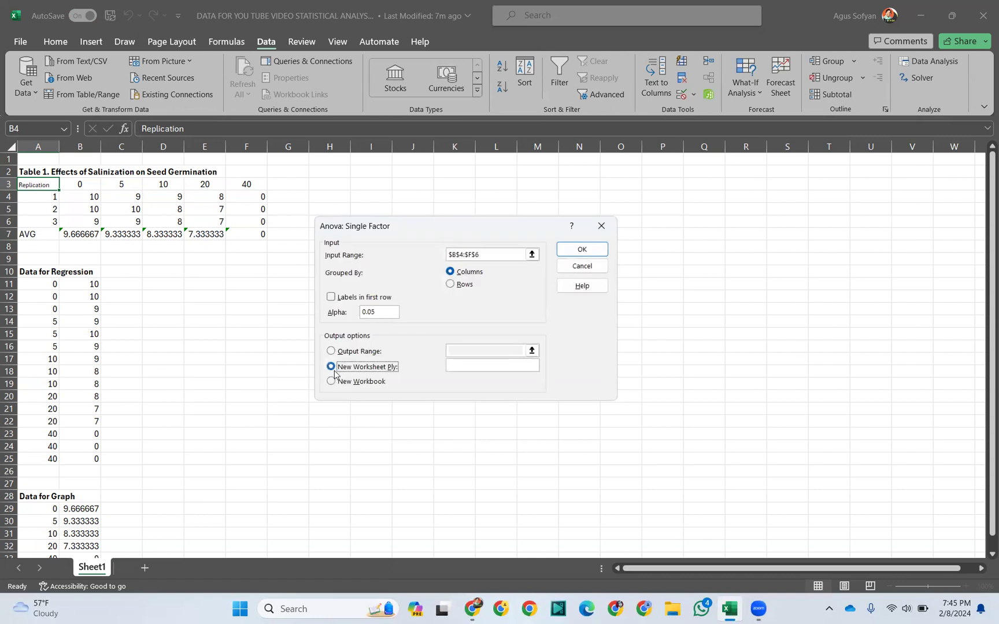
{"action": "left_click", "coordinate": [331, 352]}
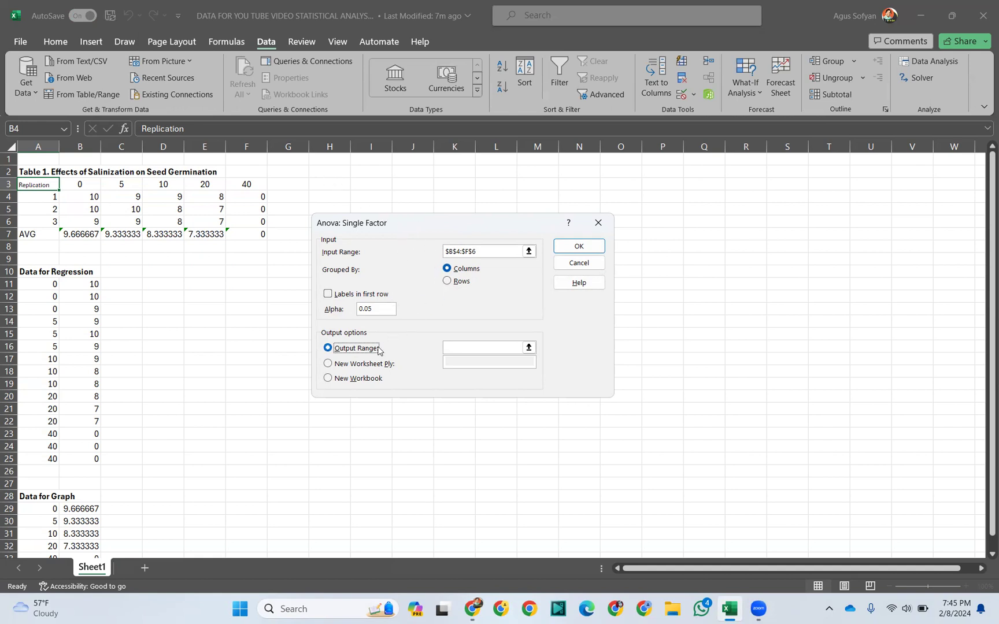
{"action": "left_click", "coordinate": [466, 349]}
{"action": "left_click", "coordinate": [466, 349]}
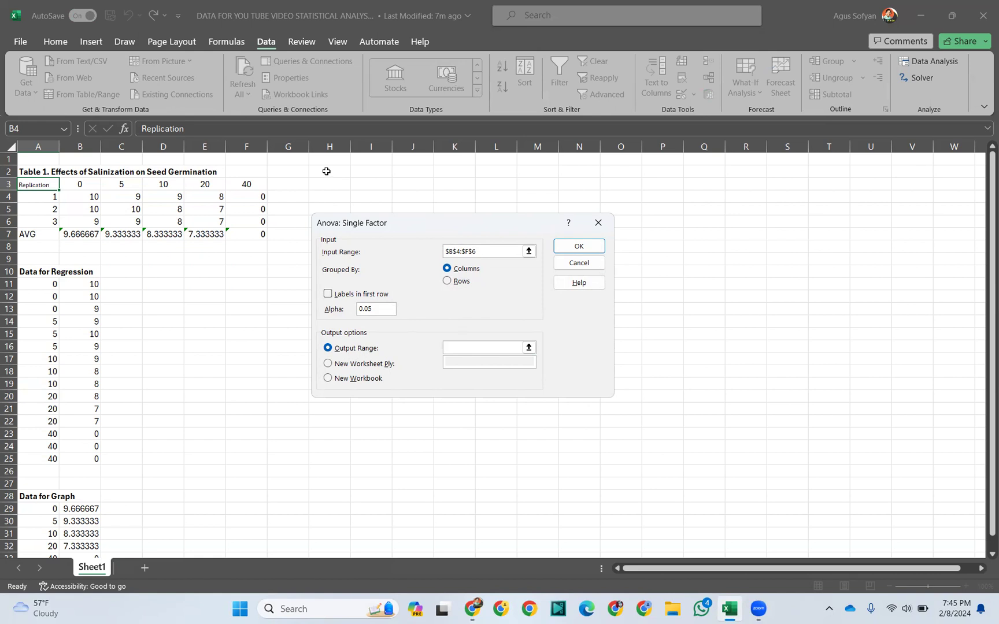
{"action": "left_click_drag", "start_coordinate": [325, 171], "coordinate": [640, 297]}
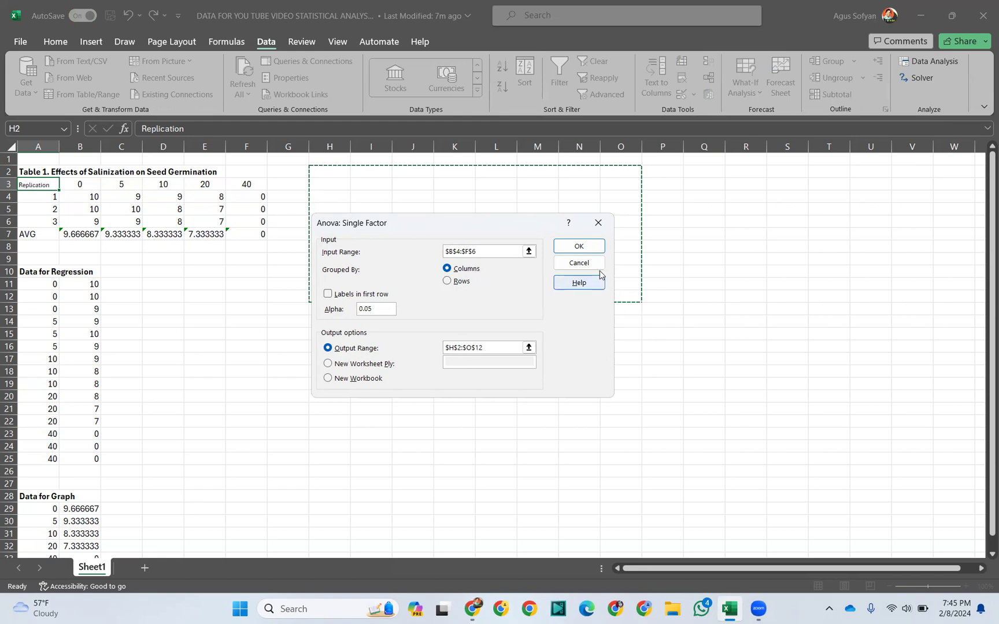
{"action": "left_click", "coordinate": [579, 247]}
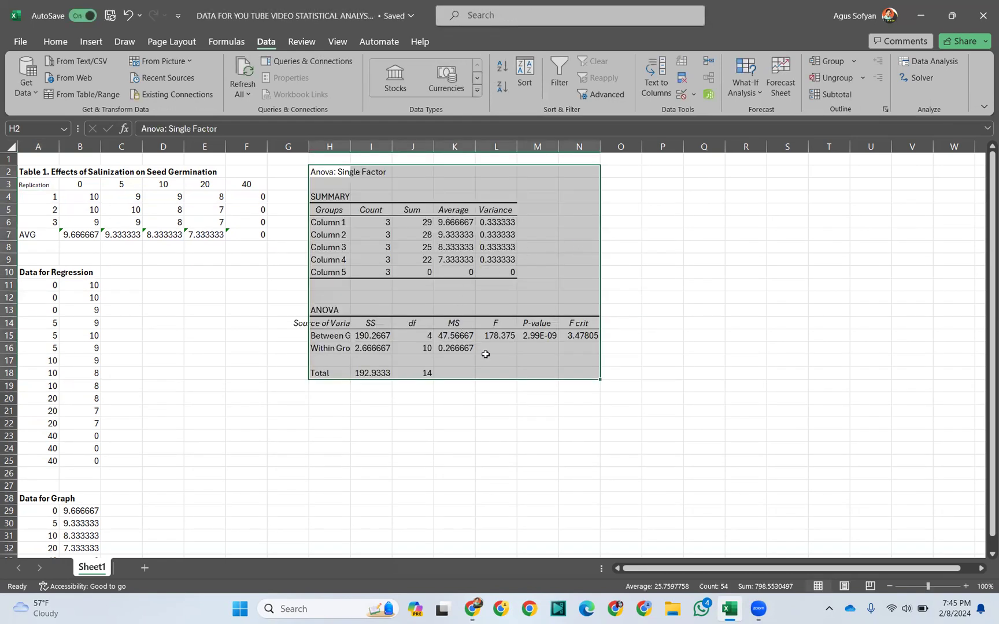
Step: Set the width of column H, which holds the ANOVA row labels, to 12
{"action": "left_click", "coordinate": [334, 346]}
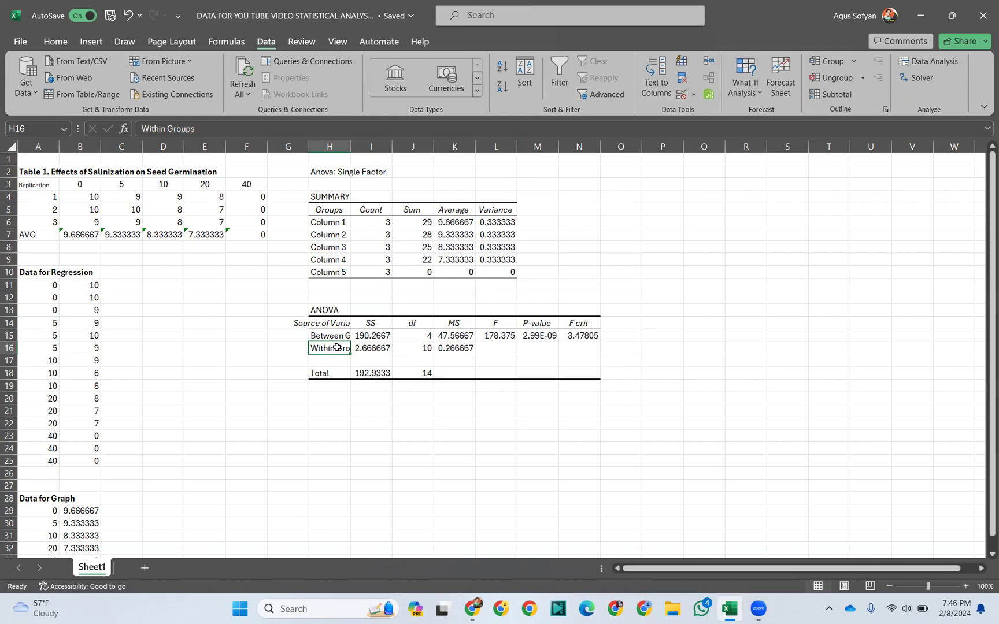
{"action": "left_click", "coordinate": [63, 45]}
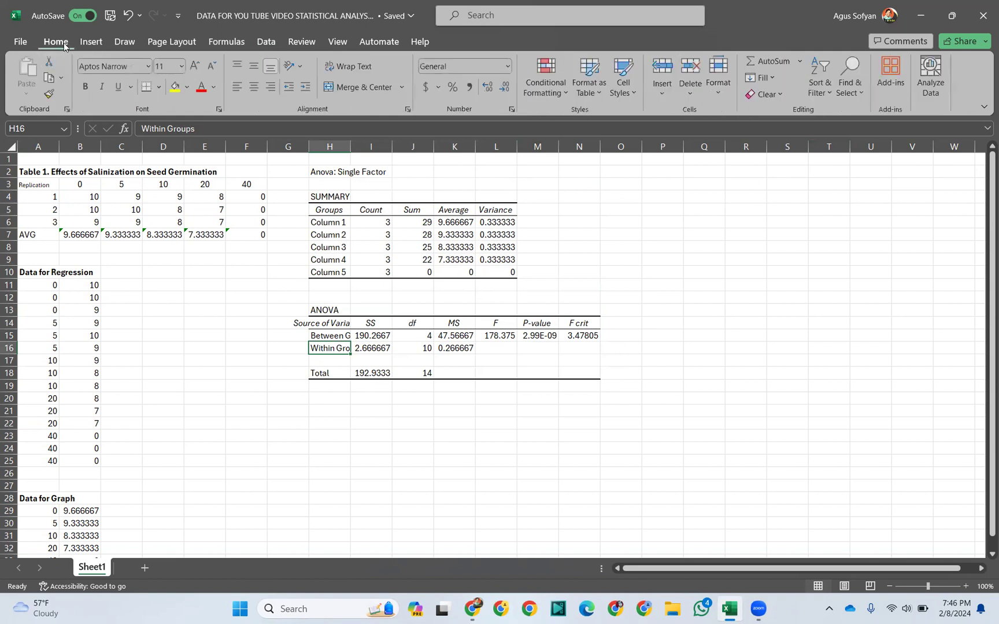
{"action": "left_click", "coordinate": [718, 78]}
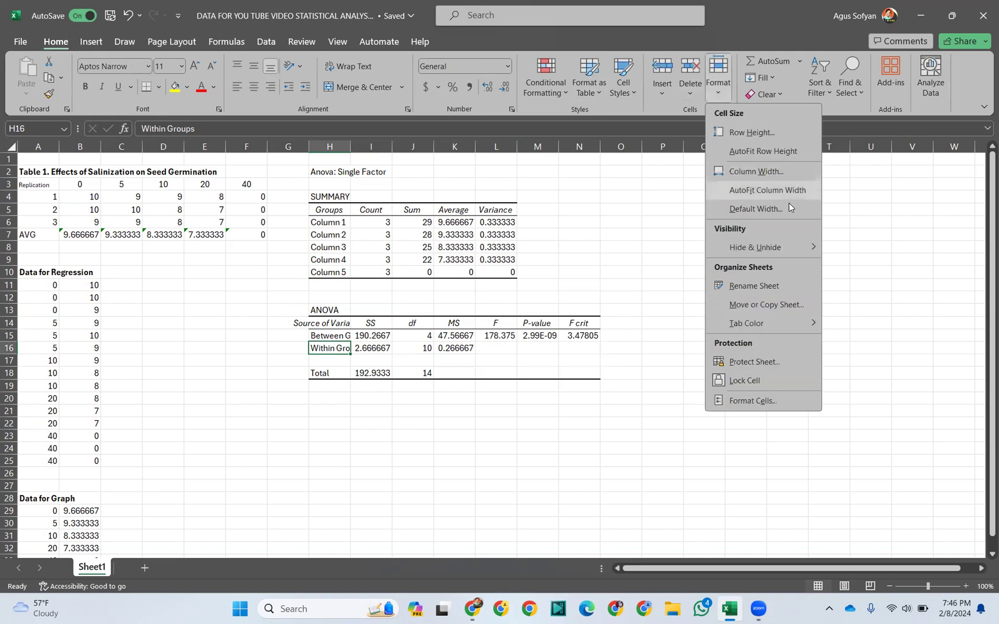
{"action": "left_click", "coordinate": [745, 171]}
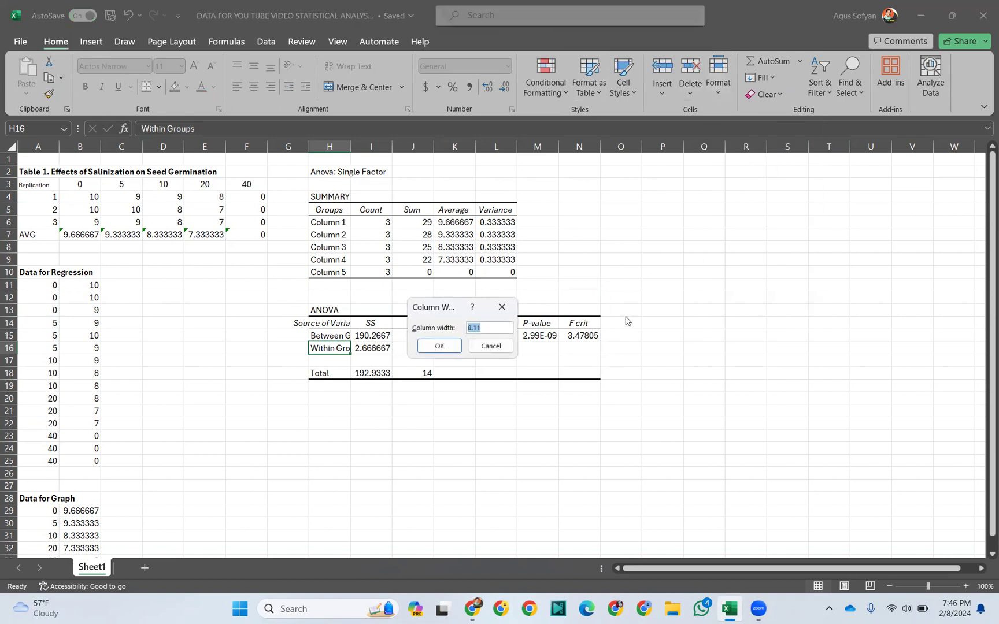
{"action": "type", "text": "12"}
{"action": "key", "text": "Return"}
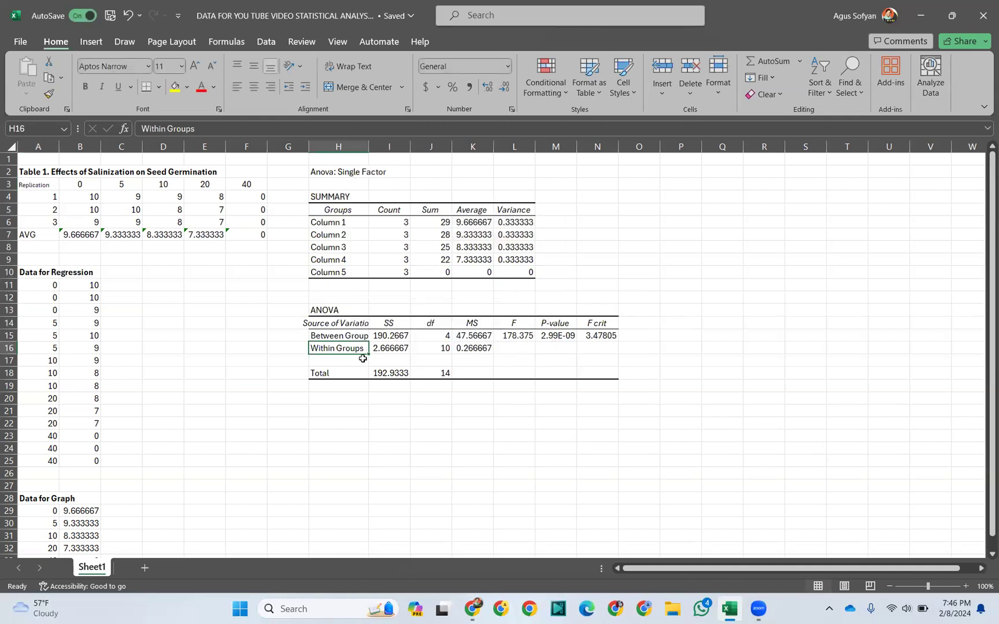
{"action": "left_click", "coordinate": [347, 337]}
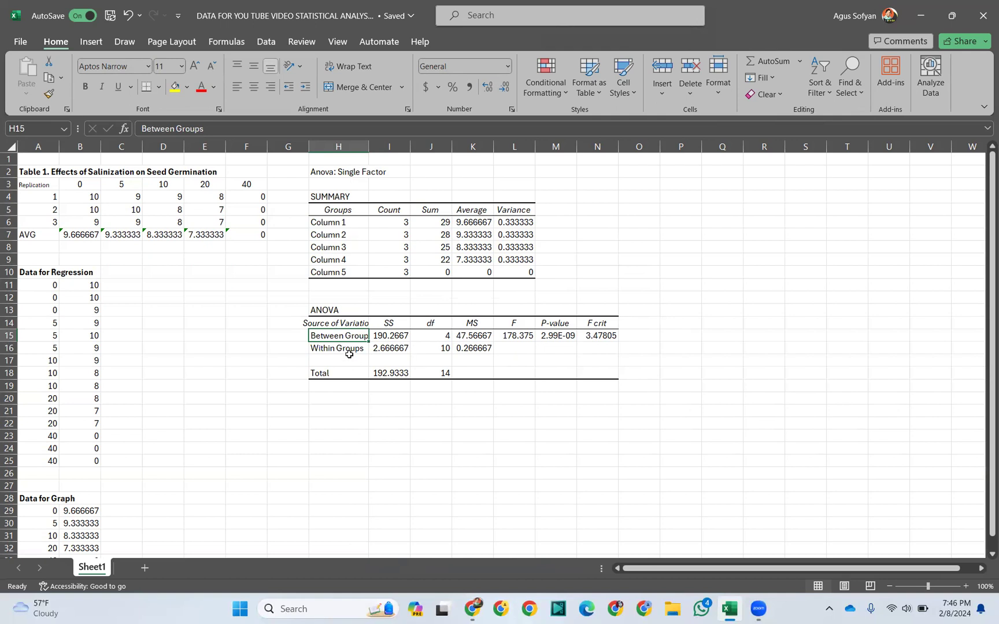
Step: Rename the five groups in the ANOVA summary table as 0 ppt, 5 ppt, 10 ppt, 20 ppt and 40 ppt
{"action": "left_click", "coordinate": [340, 224]}
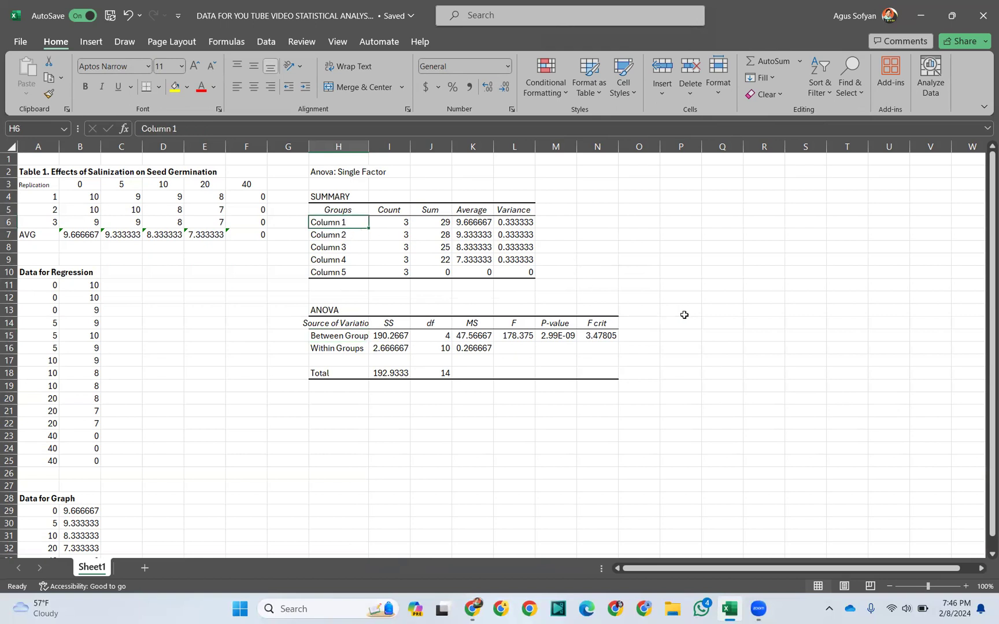
{"action": "type", "text": "0 ppt"}
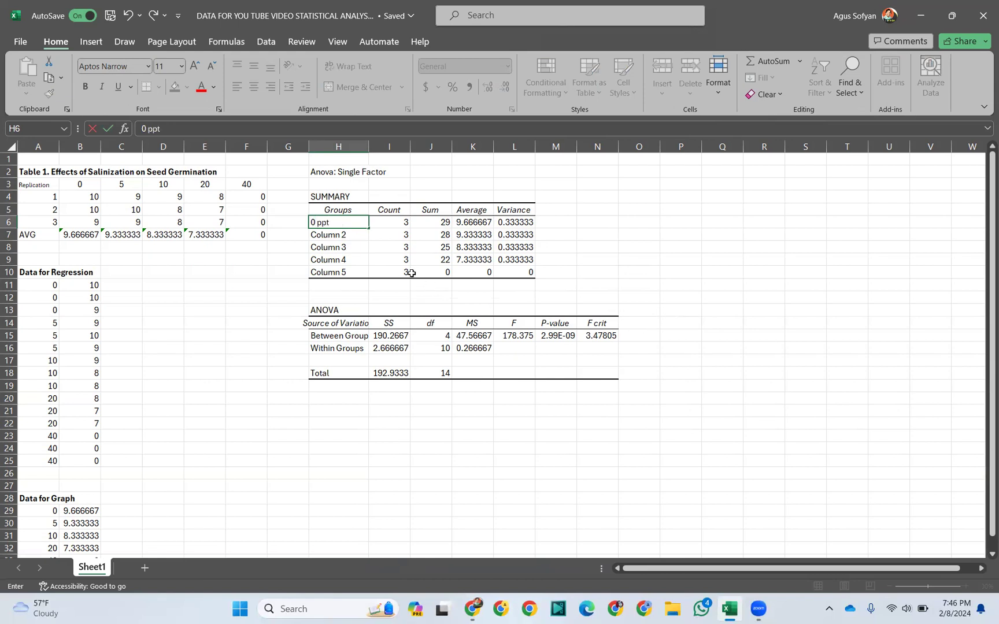
{"action": "left_click", "coordinate": [341, 238]}
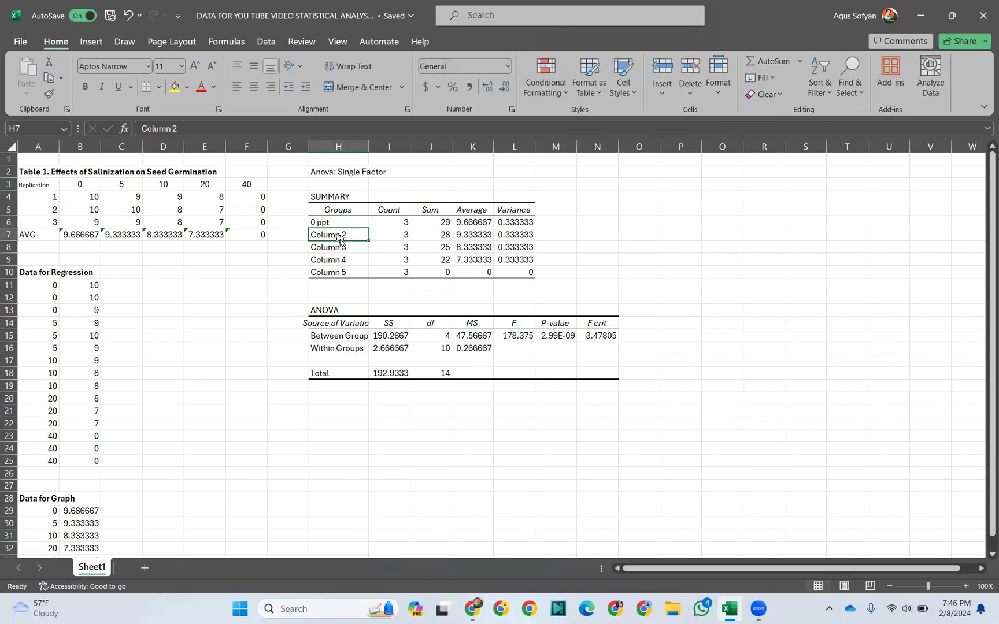
{"action": "type", "text": "5 ppt"}
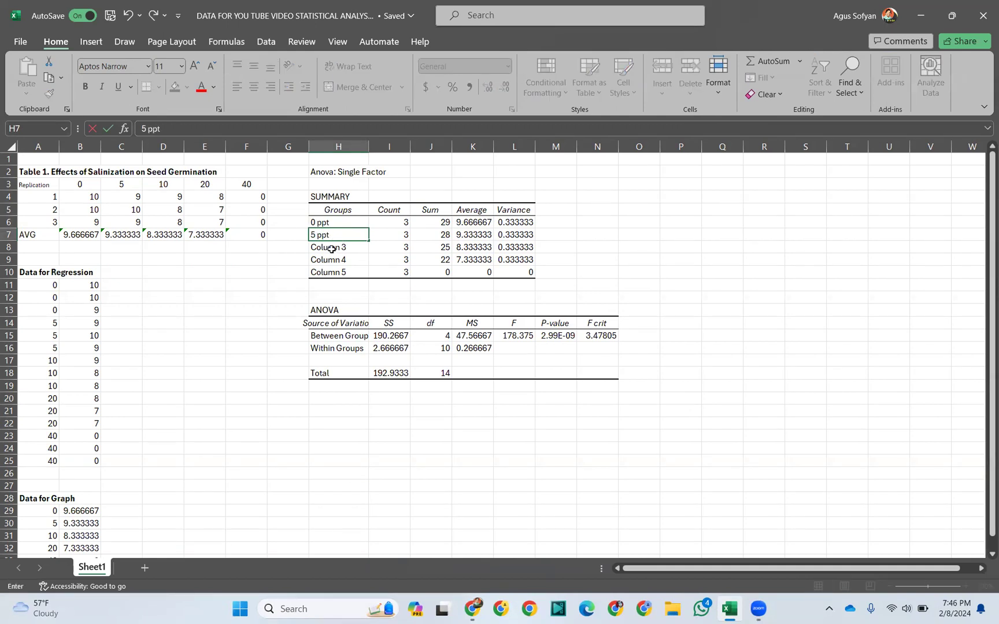
{"action": "left_click", "coordinate": [333, 247]}
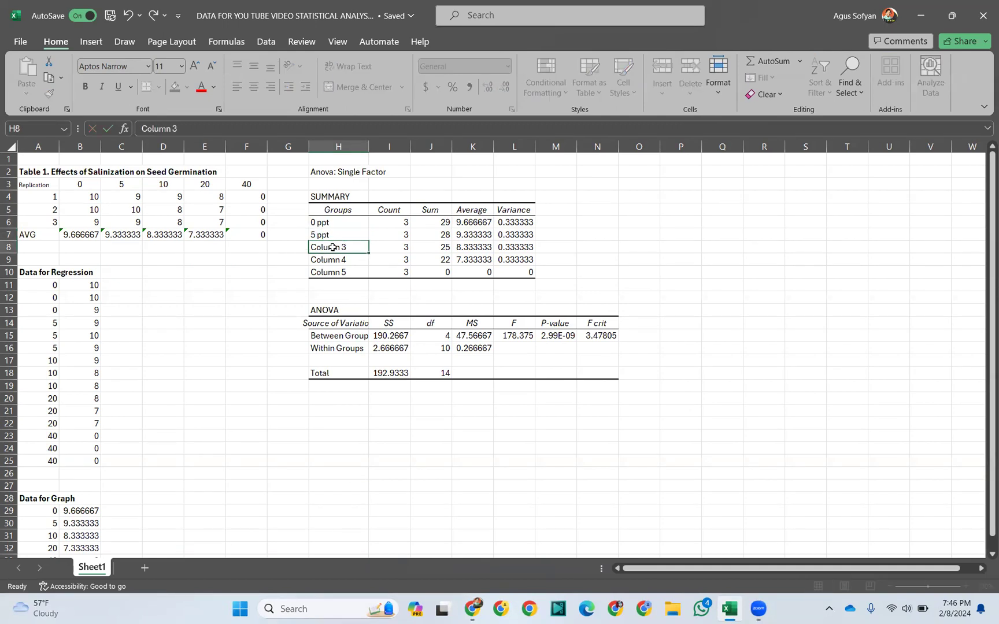
{"action": "type", "text": "10 ppt"}
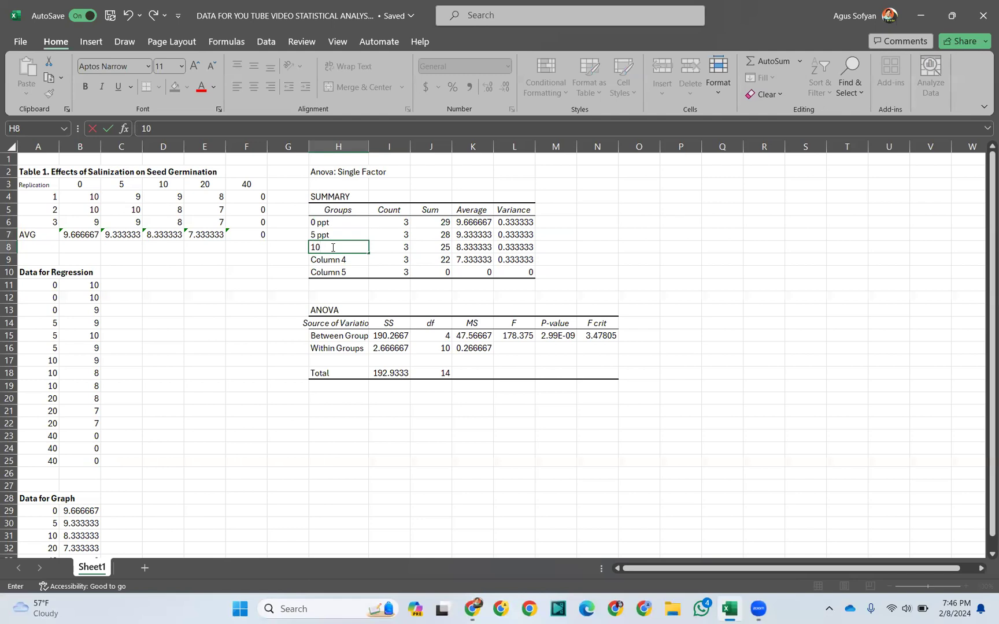
{"action": "left_click", "coordinate": [324, 261]}
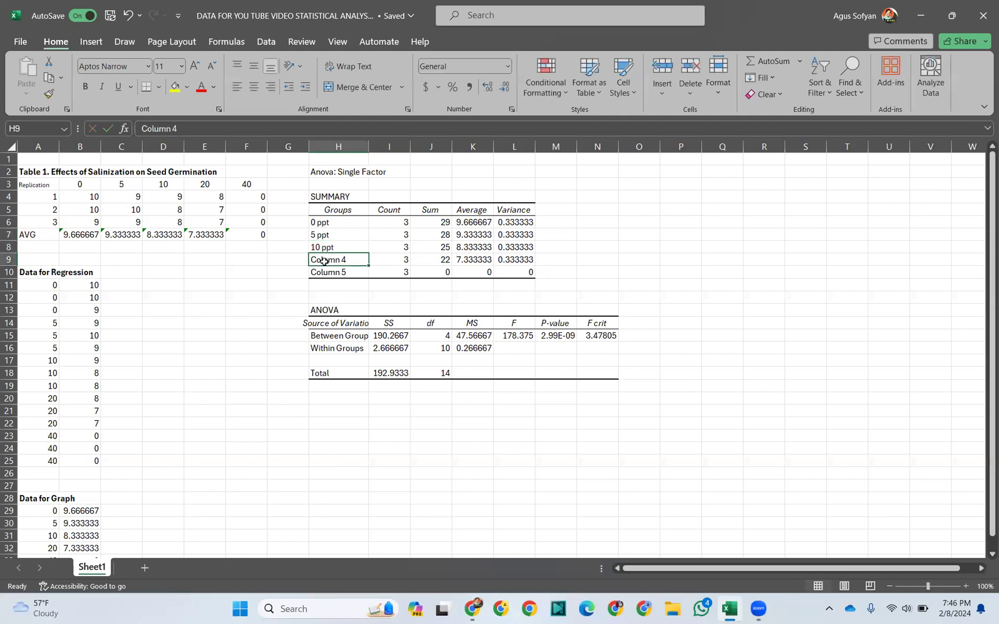
{"action": "type", "text": "20 ppt"}
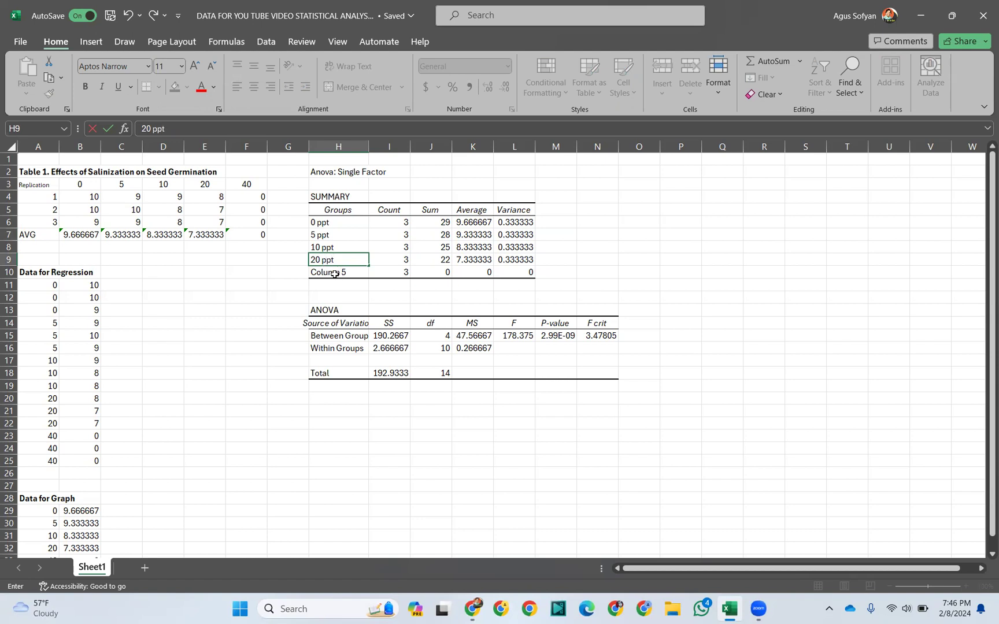
{"action": "left_click", "coordinate": [334, 274]}
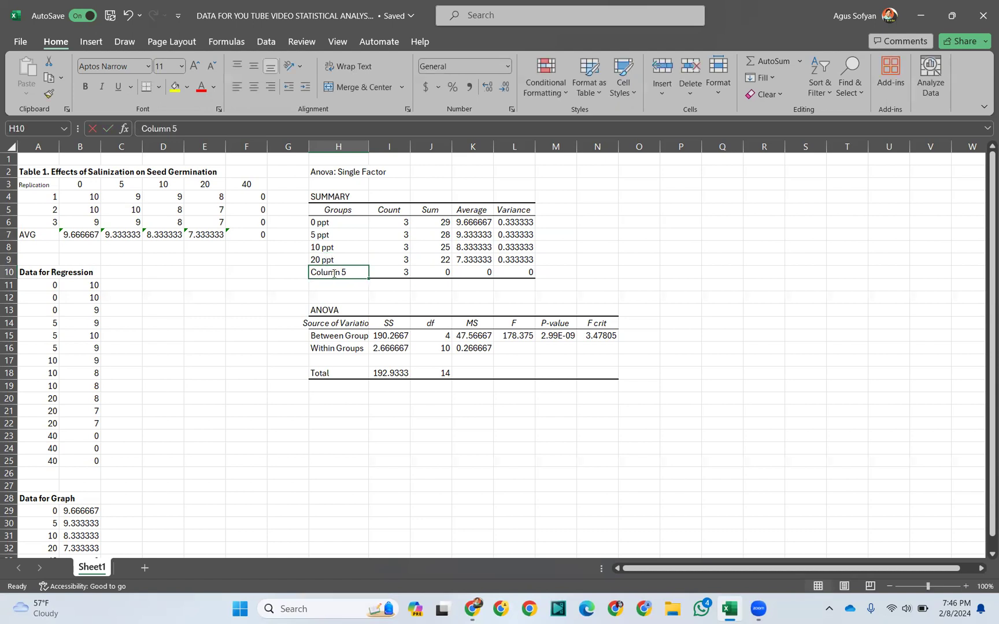
{"action": "type", "text": "40 ppt"}
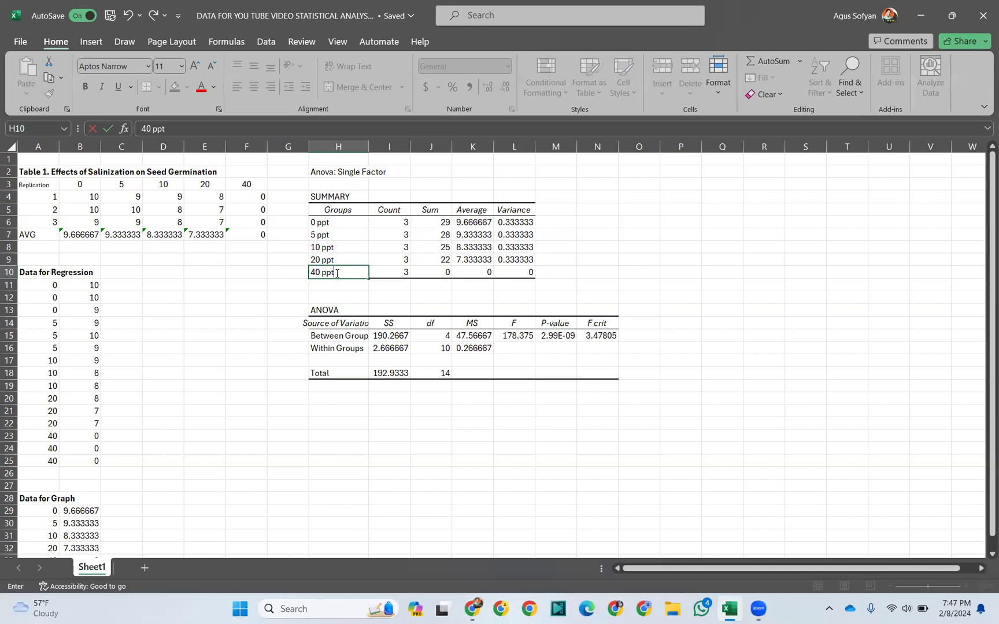
{"action": "key", "text": "Return"}
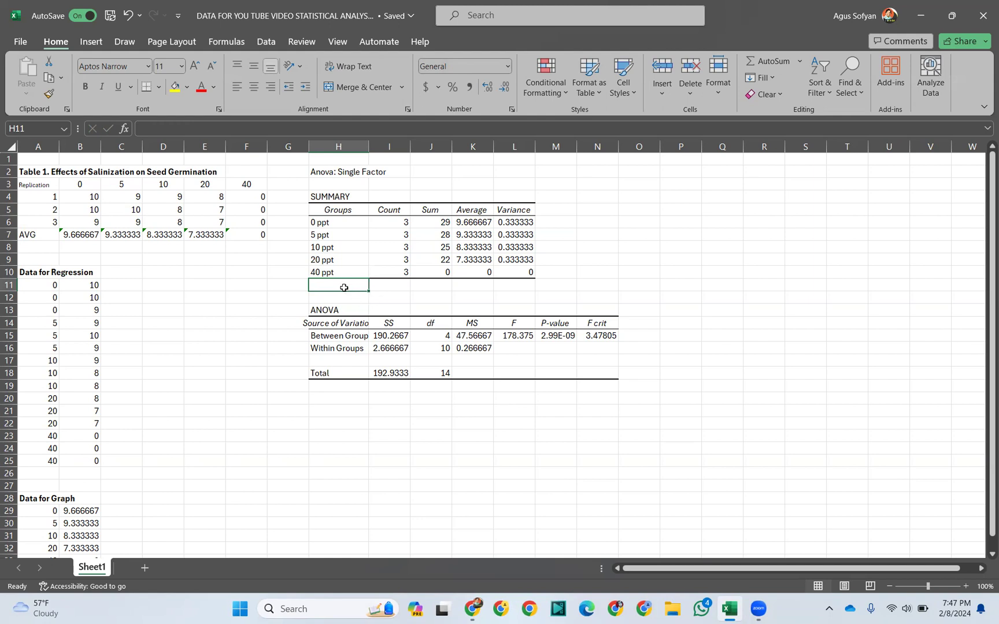
Step: Select the P-value cell of the between-groups row in the ANOVA table to inspect its full value
{"action": "left_click", "coordinate": [565, 336]}
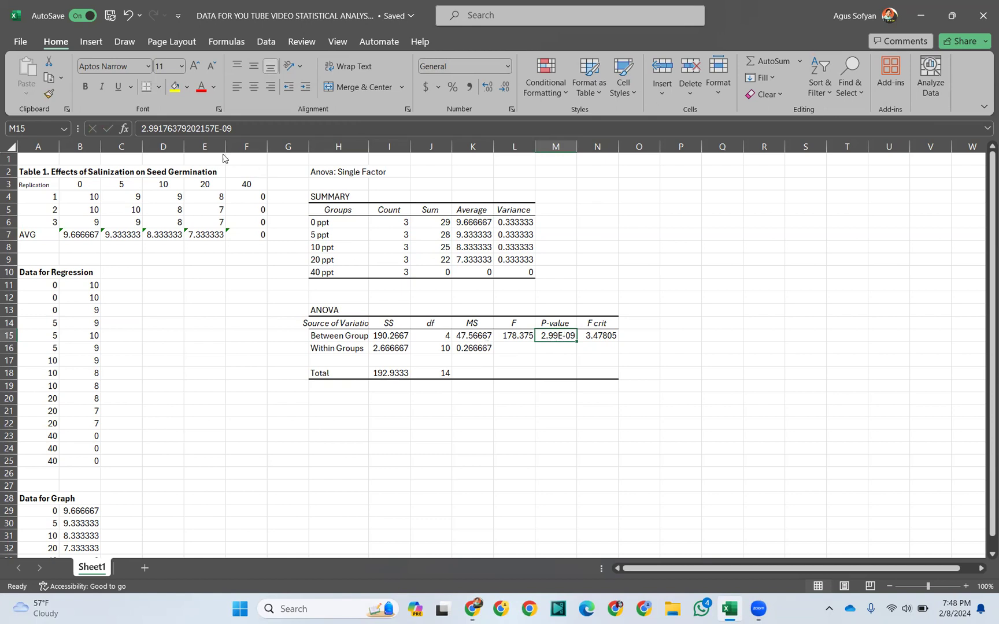
Step: Bold the between-groups P-value and enter "Conclusion: Reject the nul hypothesis = There is different between the treatments" in cell H19
{"action": "left_click", "coordinate": [86, 87]}
{"action": "left_click", "coordinate": [328, 385]}
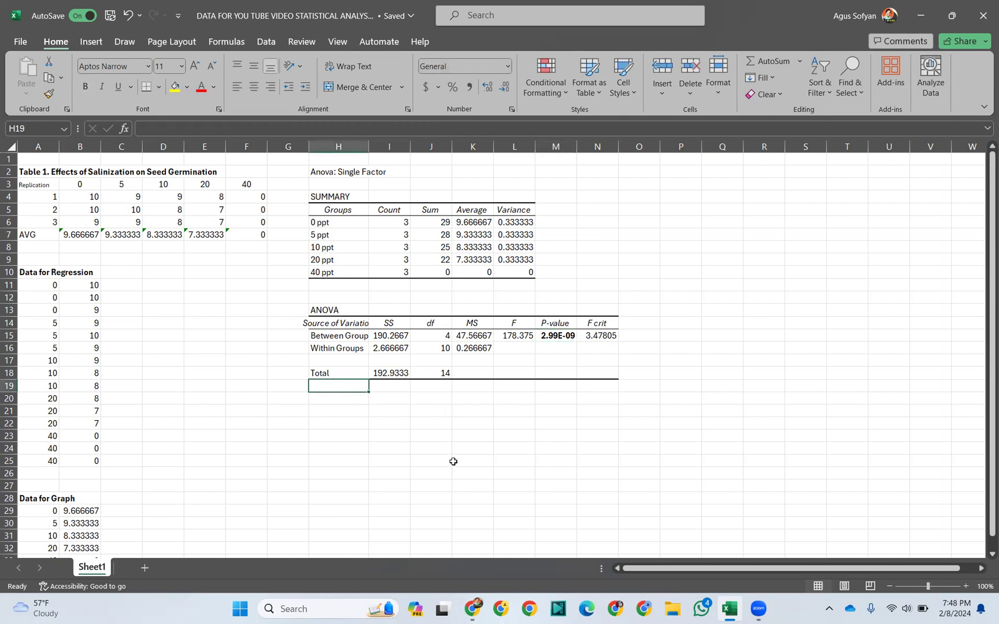
{"action": "type", "text": "Conclusion"}
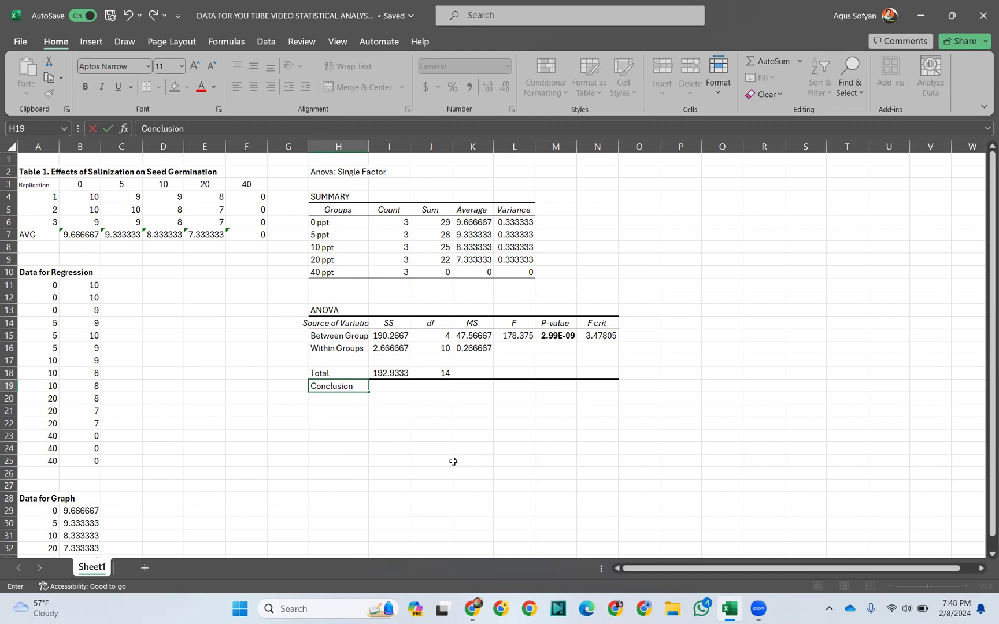
{"action": "type", "text": ":"}
{"action": "type", "text": "Reject the nul"}
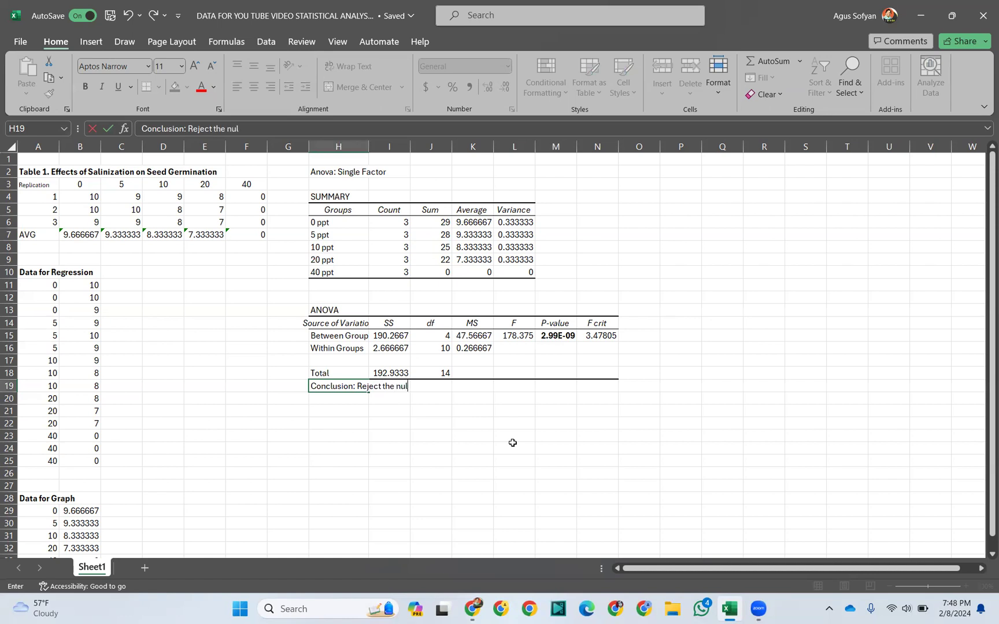
{"action": "type", "text": " hypothesis = There o"}
{"action": "key", "text": "BackSpace"}
{"action": "type", "text": "is"}
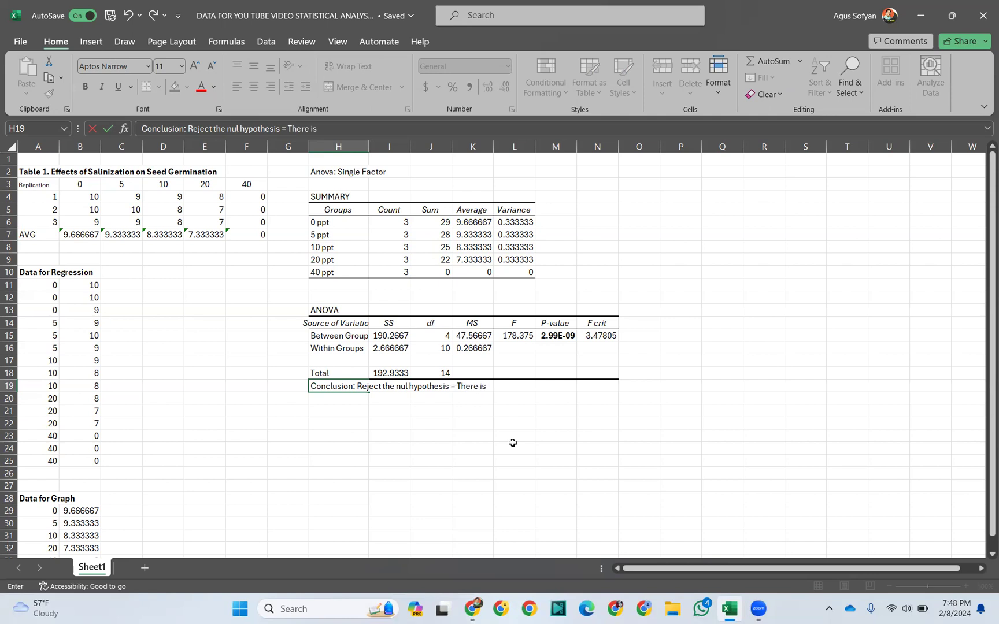
{"action": "type", "text": " different betw"}
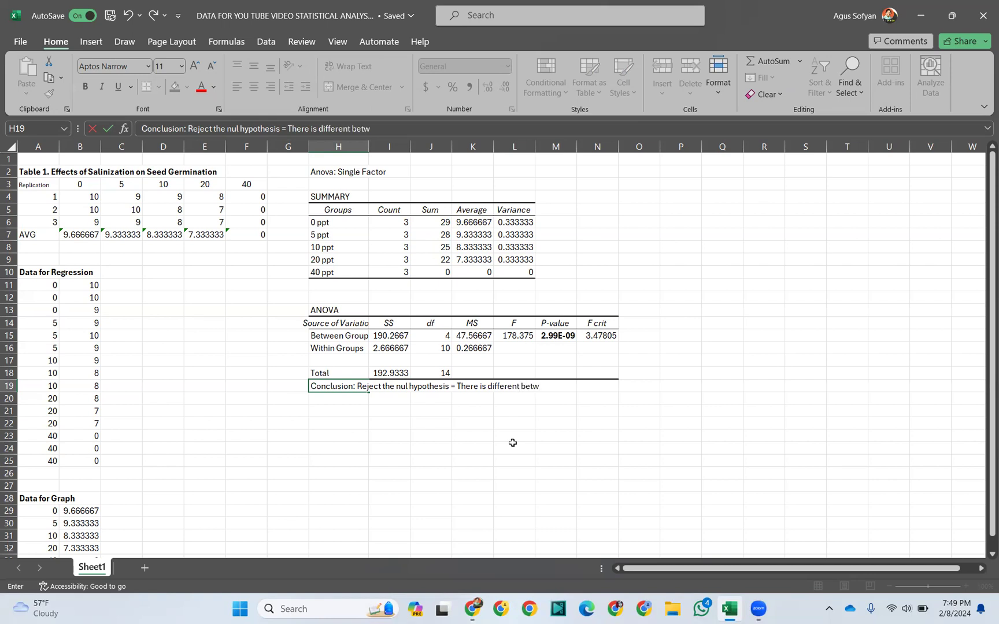
{"action": "type", "text": "een the treatments"}
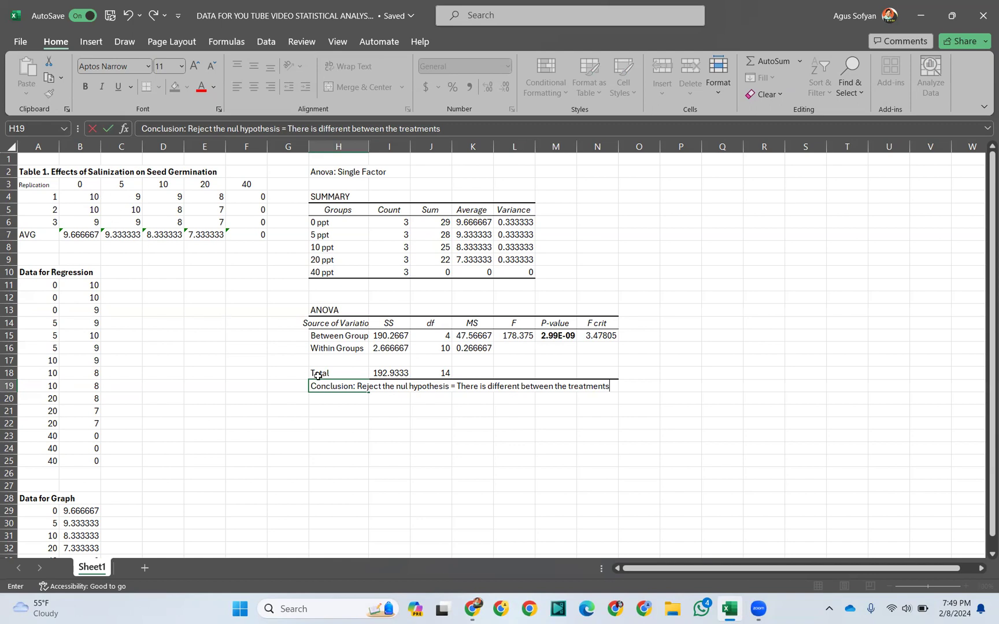
{"action": "left_click", "coordinate": [326, 406]}
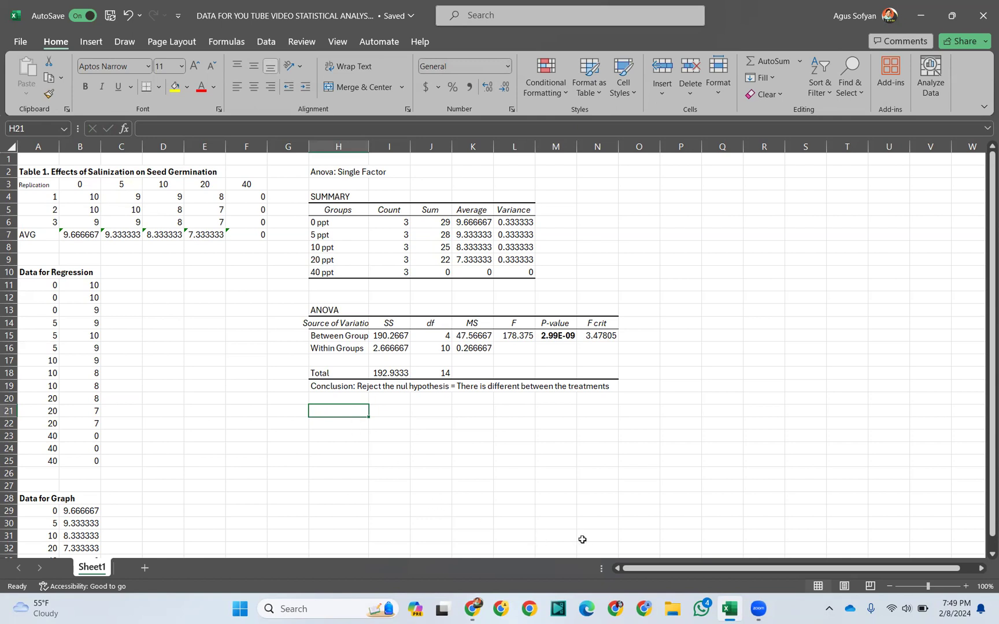
Step: Switch to the astatsa.com One-way ANOVA with Tukey HSD calculator in Chrome and choose k = 5 treatments
{"action": "left_click", "coordinate": [475, 611]}
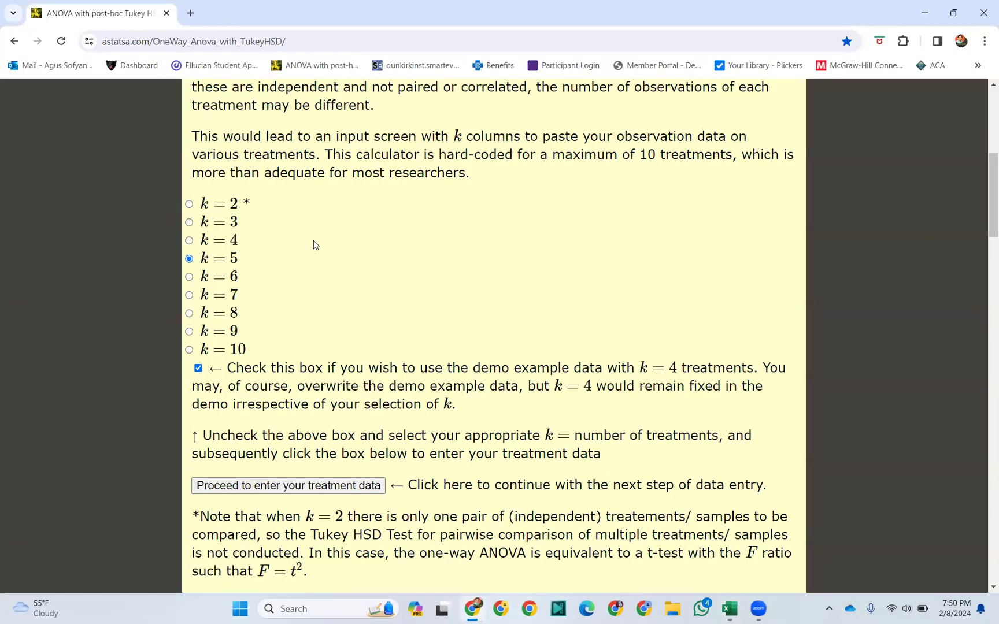
{"action": "scroll", "coordinate": [315, 243], "scroll_direction": "up", "scroll_amount": 4}
{"action": "scroll", "coordinate": [334, 228], "scroll_direction": "up", "scroll_amount": 3}
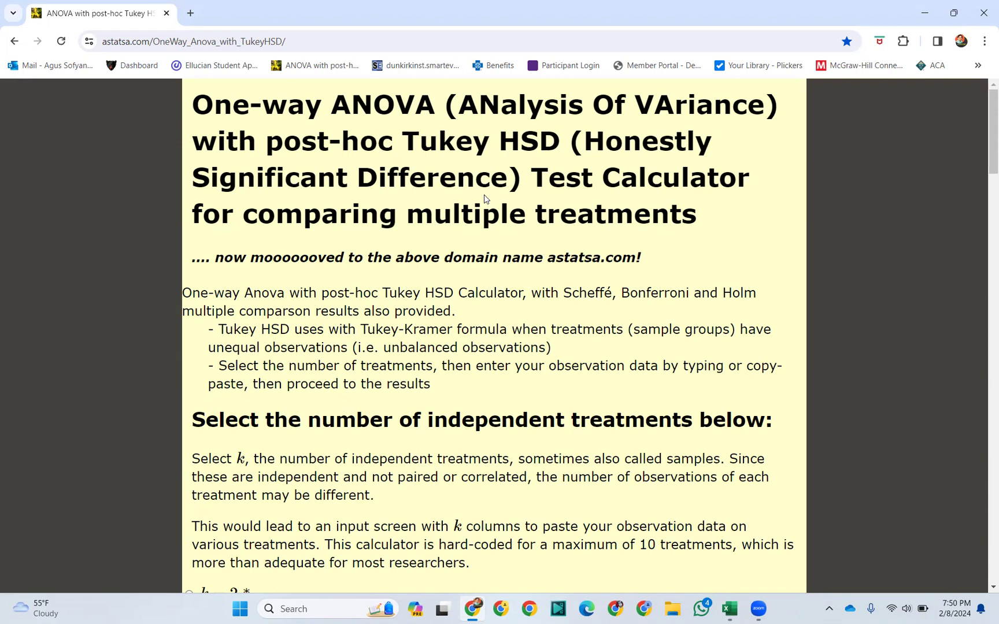
{"action": "scroll", "coordinate": [485, 198], "scroll_direction": "down", "scroll_amount": 2}
{"action": "scroll", "coordinate": [480, 203], "scroll_direction": "up", "scroll_amount": 2}
{"action": "scroll", "coordinate": [415, 273], "scroll_direction": "down", "scroll_amount": 6}
{"action": "left_click", "coordinate": [189, 240]}
{"action": "left_click", "coordinate": [189, 260]}
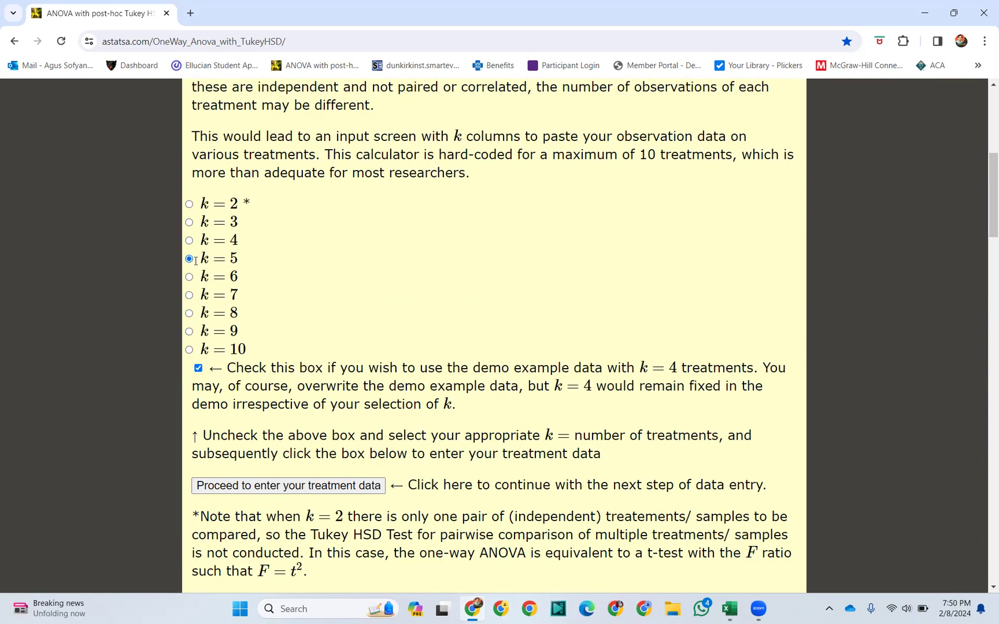
Step: Try proceeding to data entry with the demo example data enabled and calculate the ANOVA with Tukey HSD on the demo samples
{"action": "scroll", "coordinate": [300, 302], "scroll_direction": "down", "scroll_amount": 1}
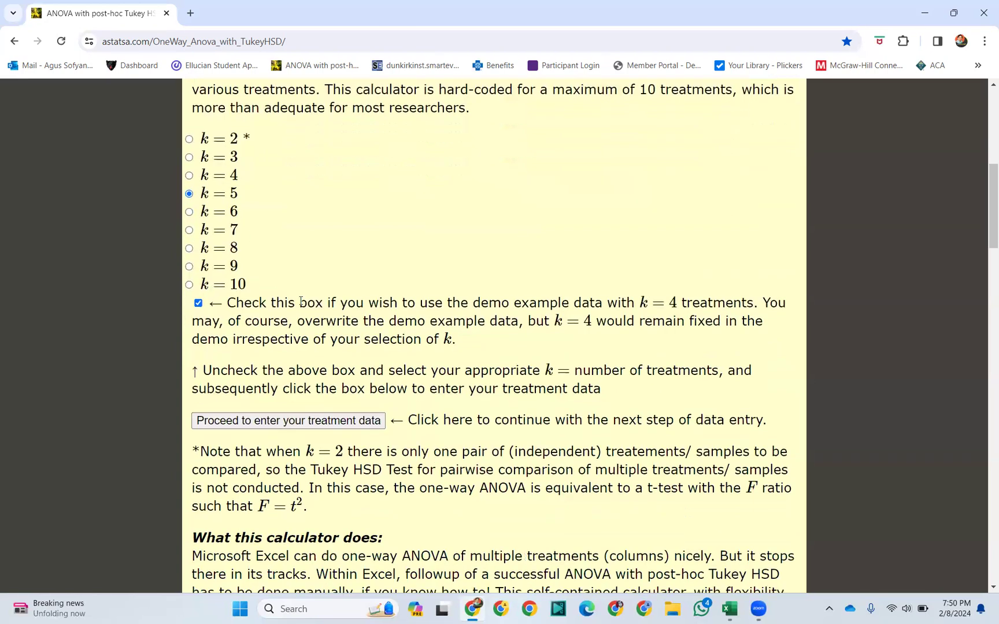
{"action": "left_click", "coordinate": [283, 421]}
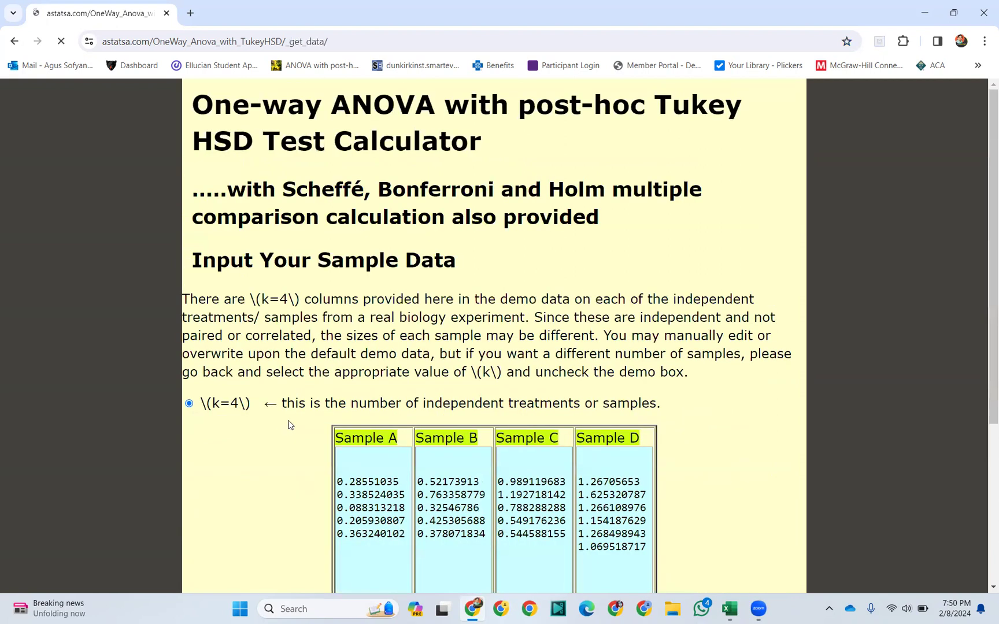
{"action": "scroll", "coordinate": [318, 421], "scroll_direction": "down", "scroll_amount": 3}
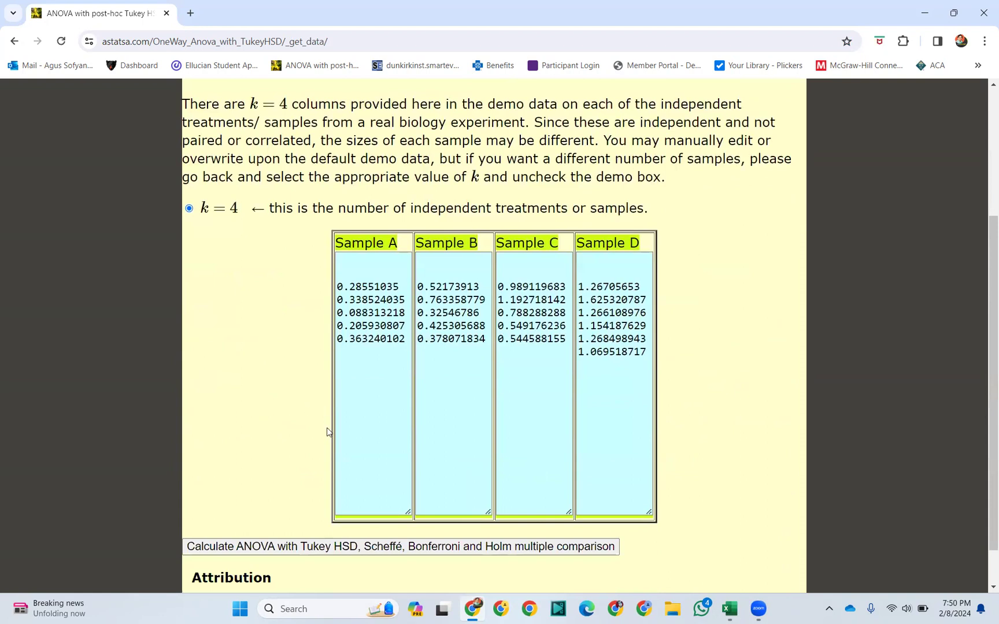
{"action": "scroll", "coordinate": [330, 437], "scroll_direction": "down", "scroll_amount": 1}
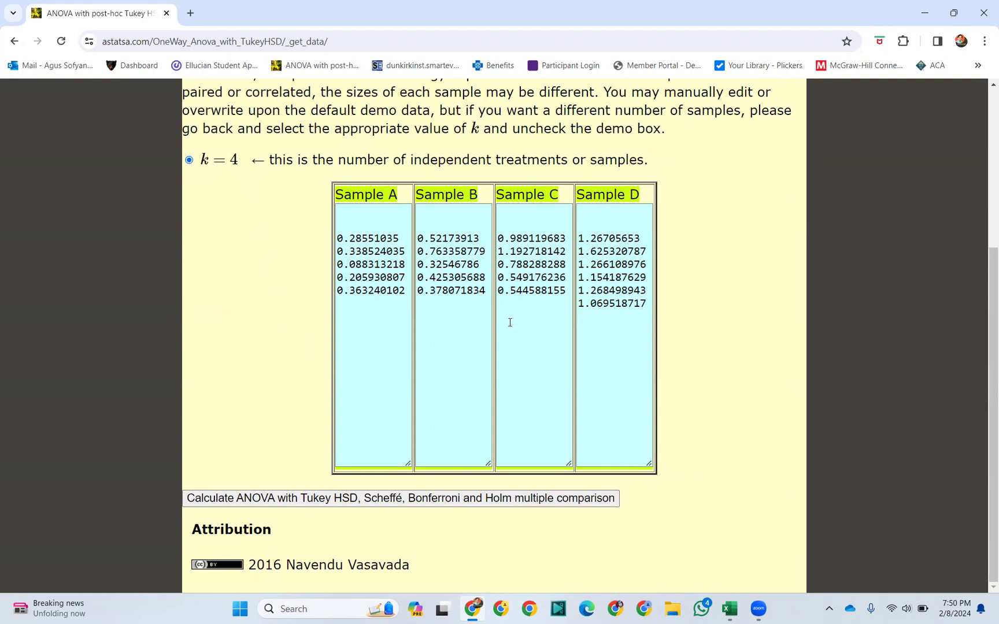
{"action": "scroll", "coordinate": [510, 322], "scroll_direction": "up", "scroll_amount": 4}
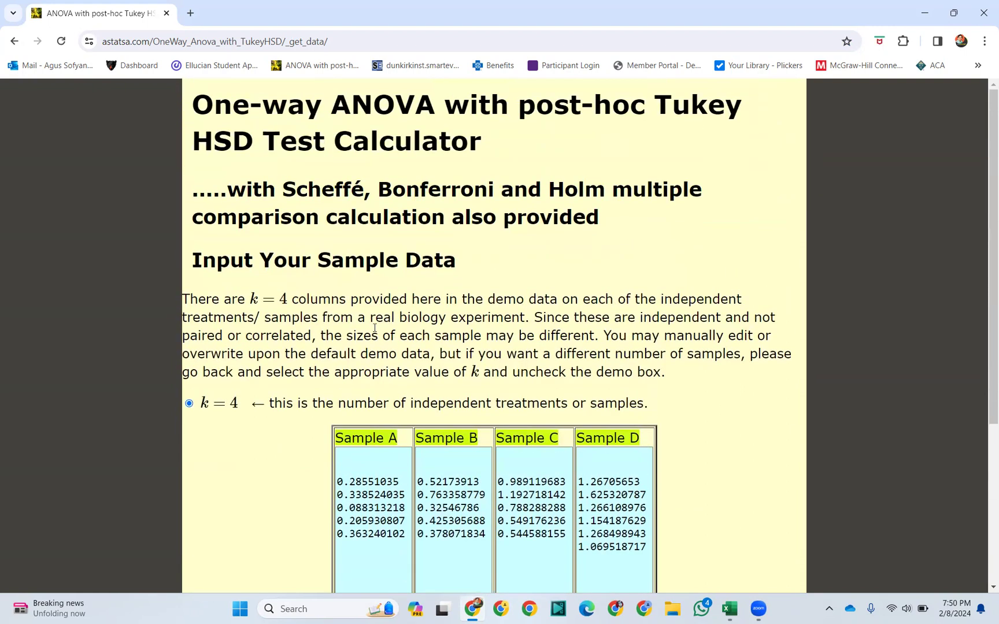
{"action": "scroll", "coordinate": [363, 418], "scroll_direction": "down", "scroll_amount": 4}
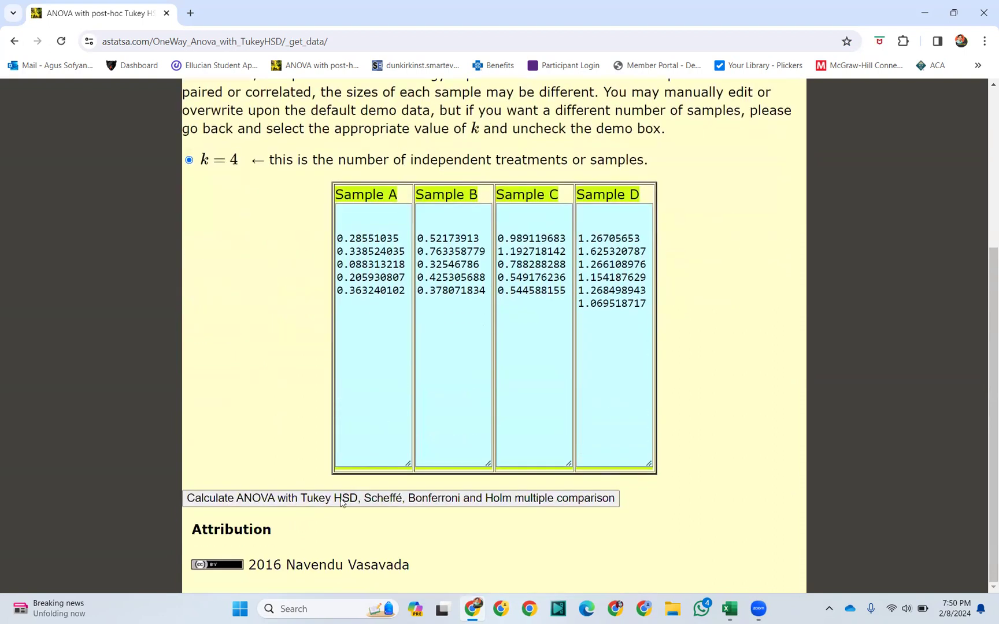
{"action": "left_click", "coordinate": [306, 499]}
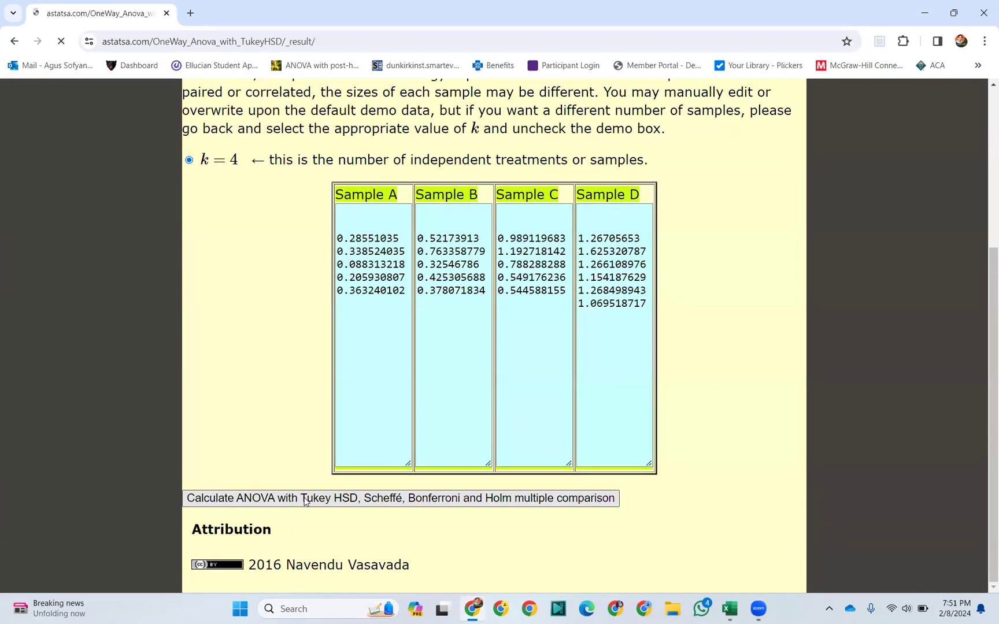
Step: Examine the demo results page, from the descriptive statistics and ANOVA conclusion through the Tukey HSD results table
{"action": "scroll", "coordinate": [420, 371], "scroll_direction": "down", "scroll_amount": 10}
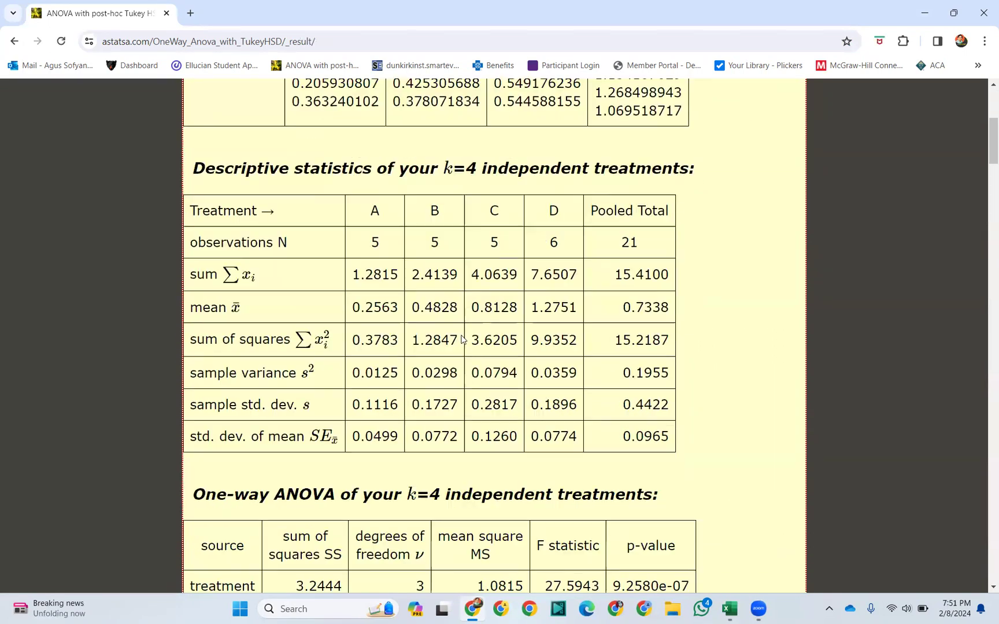
{"action": "scroll", "coordinate": [464, 336], "scroll_direction": "down", "scroll_amount": 5}
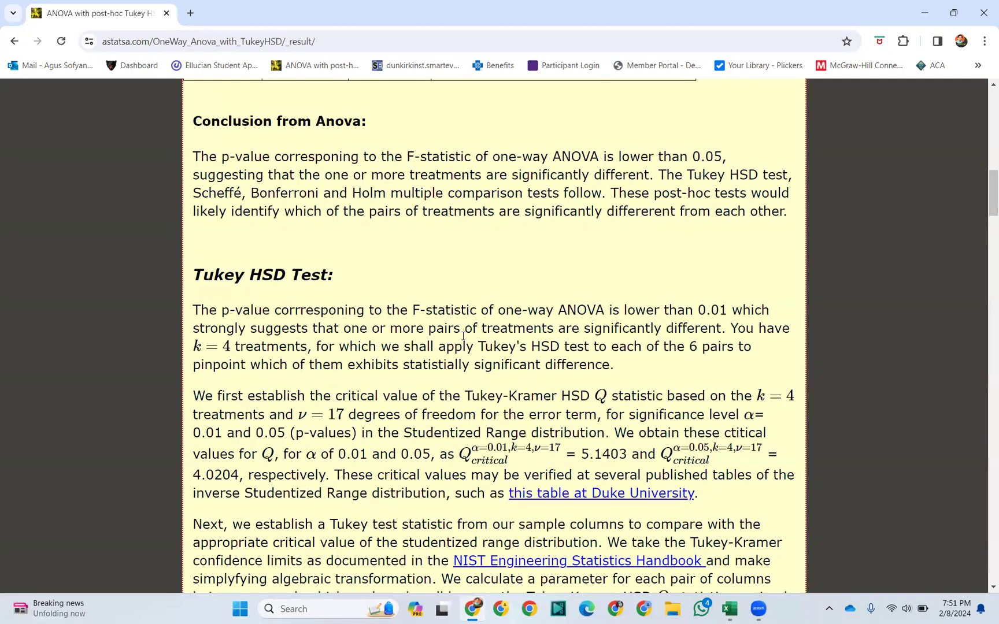
{"action": "scroll", "coordinate": [462, 335], "scroll_direction": "down", "scroll_amount": 9}
{"action": "scroll", "coordinate": [463, 335], "scroll_direction": "up", "scroll_amount": 11}
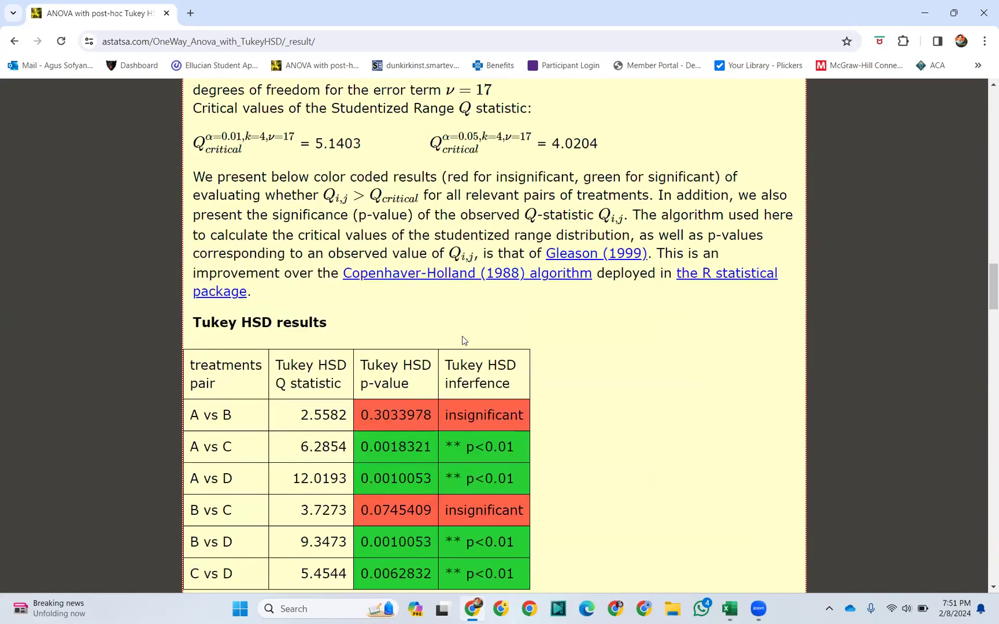
{"action": "scroll", "coordinate": [463, 338], "scroll_direction": "up", "scroll_amount": 15}
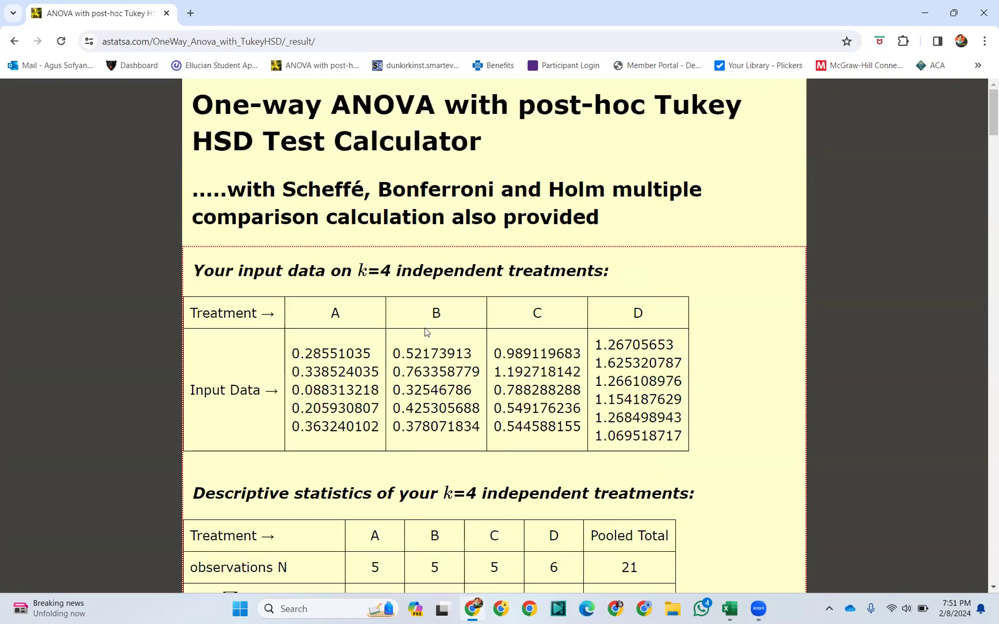
Step: Return to the treatment-count page, turn off the demo example data, and proceed to the data entry form for k = 5
{"action": "left_click", "coordinate": [15, 41]}
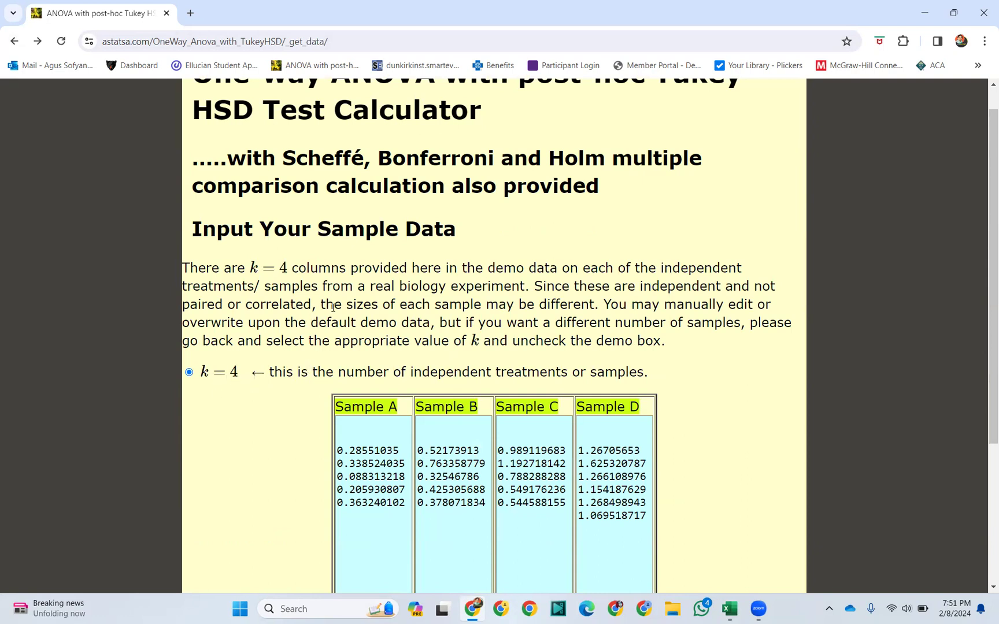
{"action": "scroll", "coordinate": [333, 307], "scroll_direction": "down", "scroll_amount": 4}
{"action": "scroll", "coordinate": [463, 419], "scroll_direction": "up", "scroll_amount": 4}
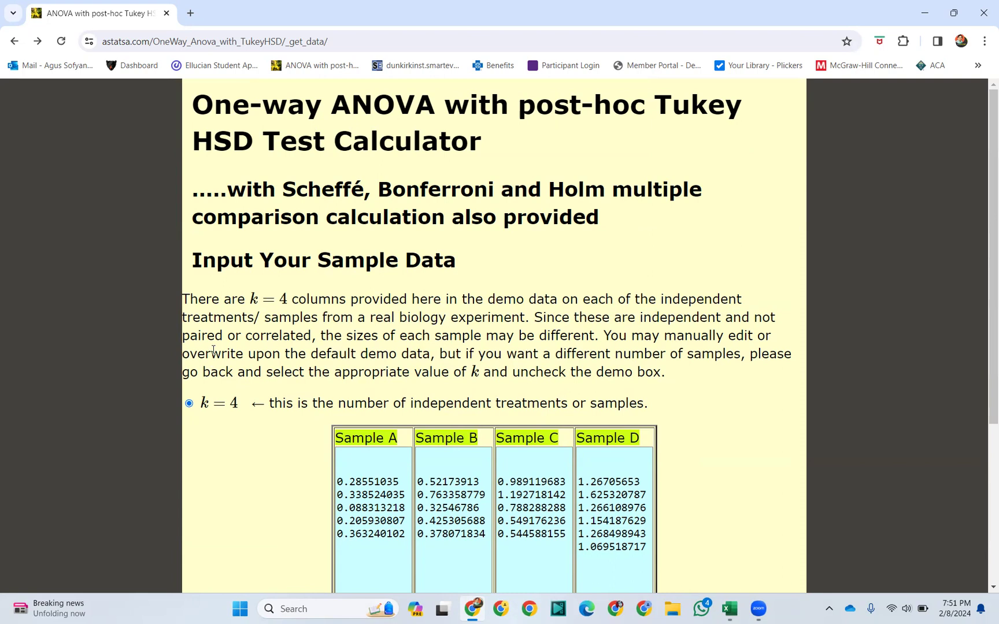
{"action": "left_click", "coordinate": [13, 41]}
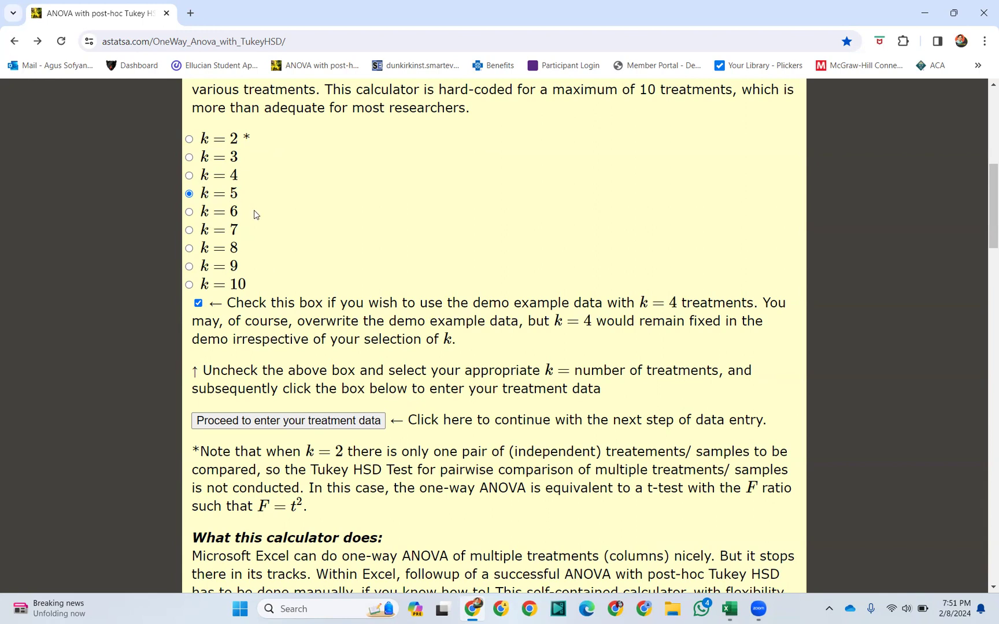
{"action": "left_click", "coordinate": [199, 304]}
{"action": "left_click", "coordinate": [275, 421]}
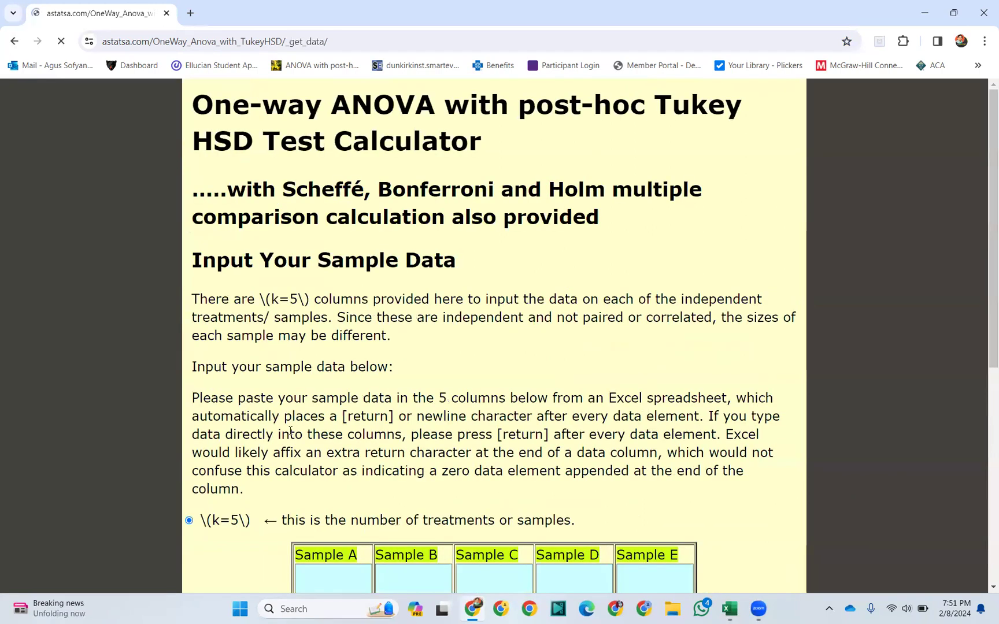
{"action": "scroll", "coordinate": [435, 442], "scroll_direction": "down", "scroll_amount": 4}
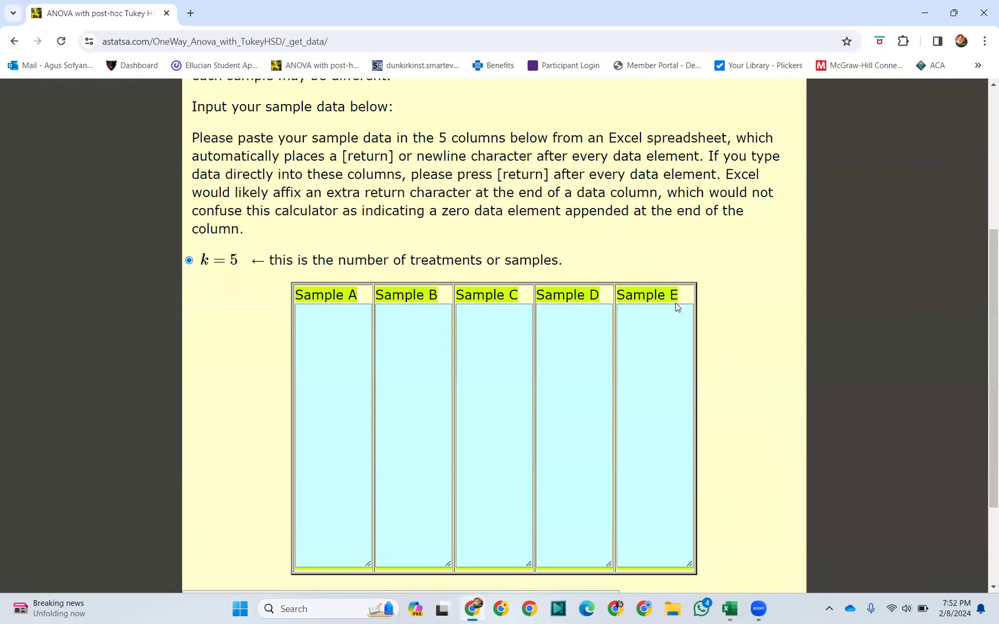
Step: Check the 0 ppt replicates in the Excel sheet and enter 10, 10 and 9 on separate lines in Sample A
{"action": "left_click", "coordinate": [307, 312]}
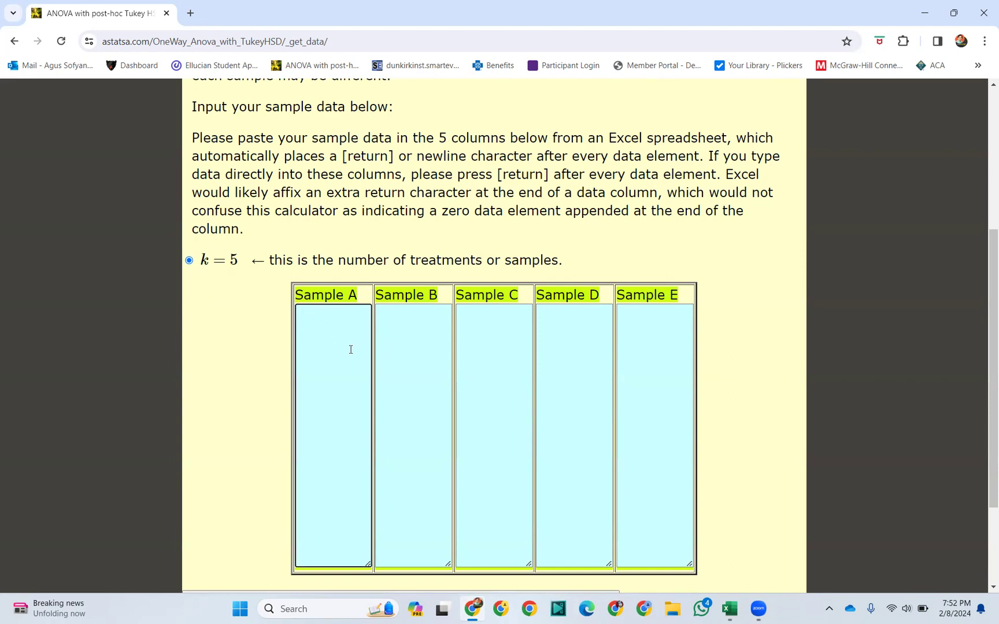
{"action": "left_click", "coordinate": [730, 612]}
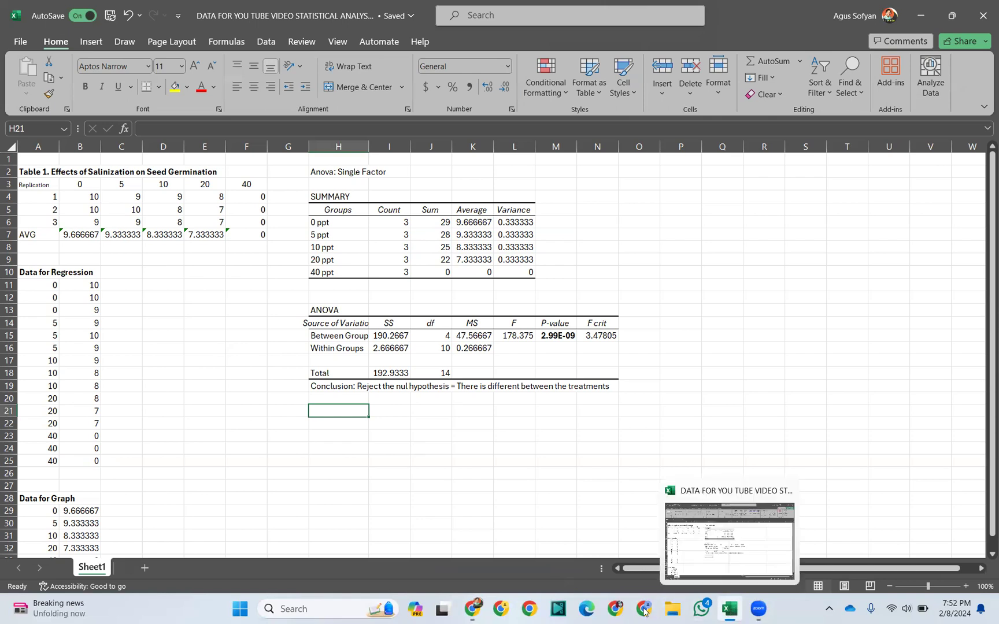
{"action": "left_click", "coordinate": [472, 609]}
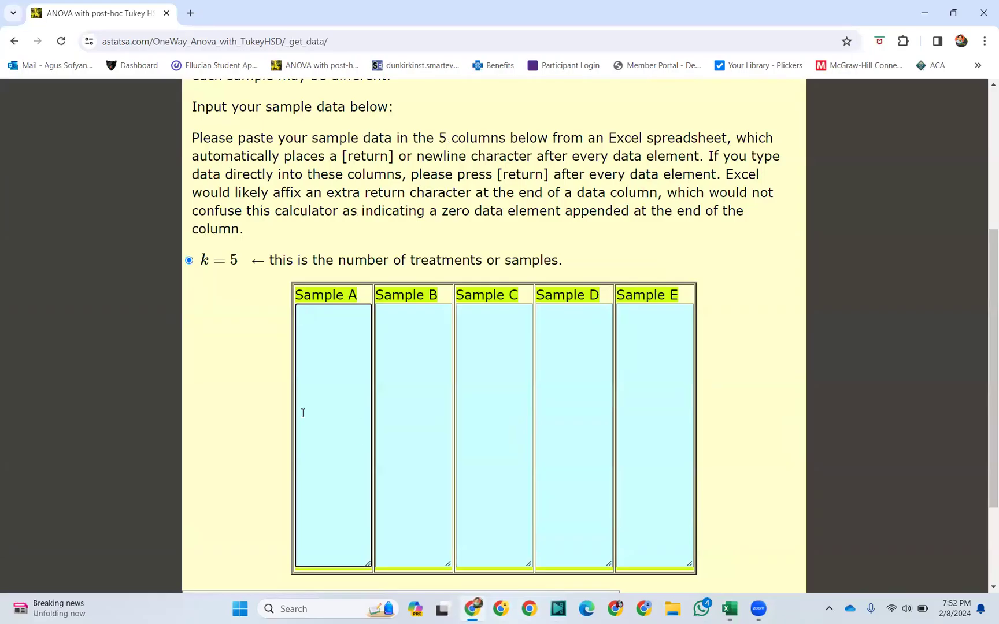
{"action": "type", "text": "10 10"}
{"action": "key", "text": "Return"}
{"action": "type", "text": "9"}
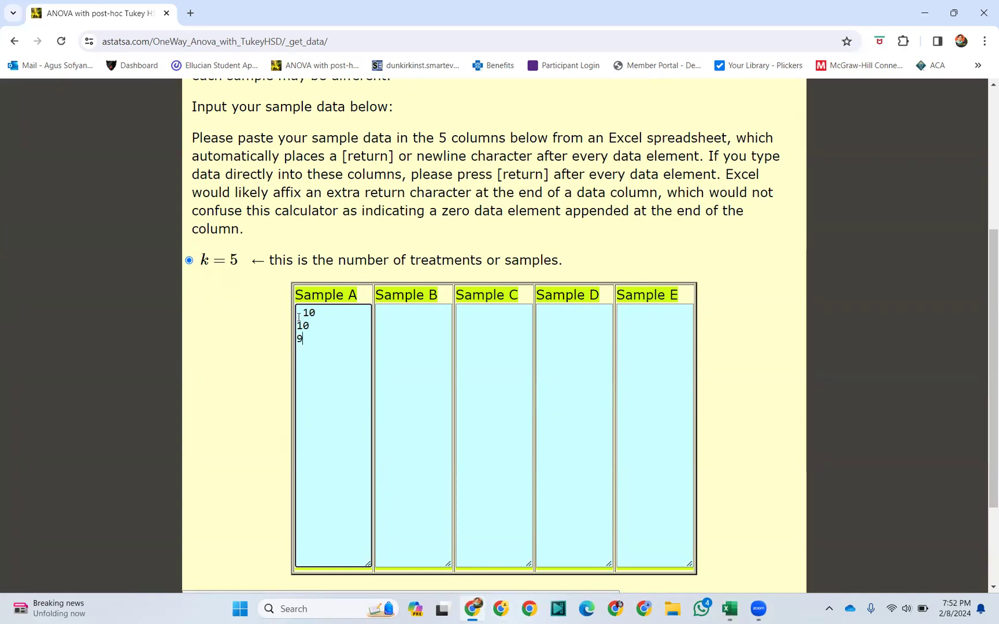
{"action": "key", "text": "BackSpace"}
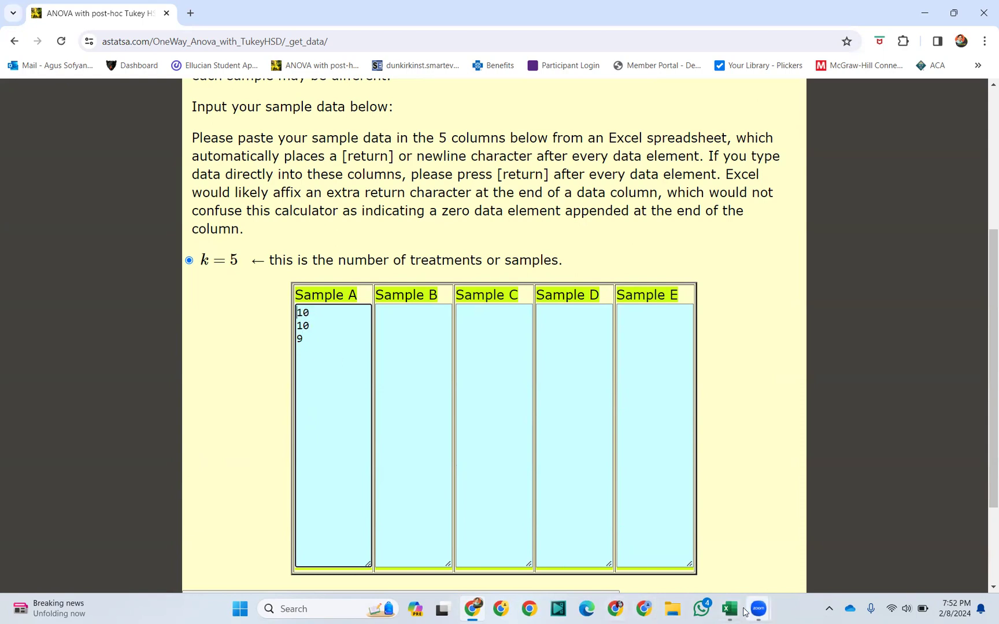
Step: Check the 5 ppt replicates in the Excel sheet and enter 9, 10 and 9 on separate lines in Sample B
{"action": "mouse_move", "coordinate": [733, 611]}
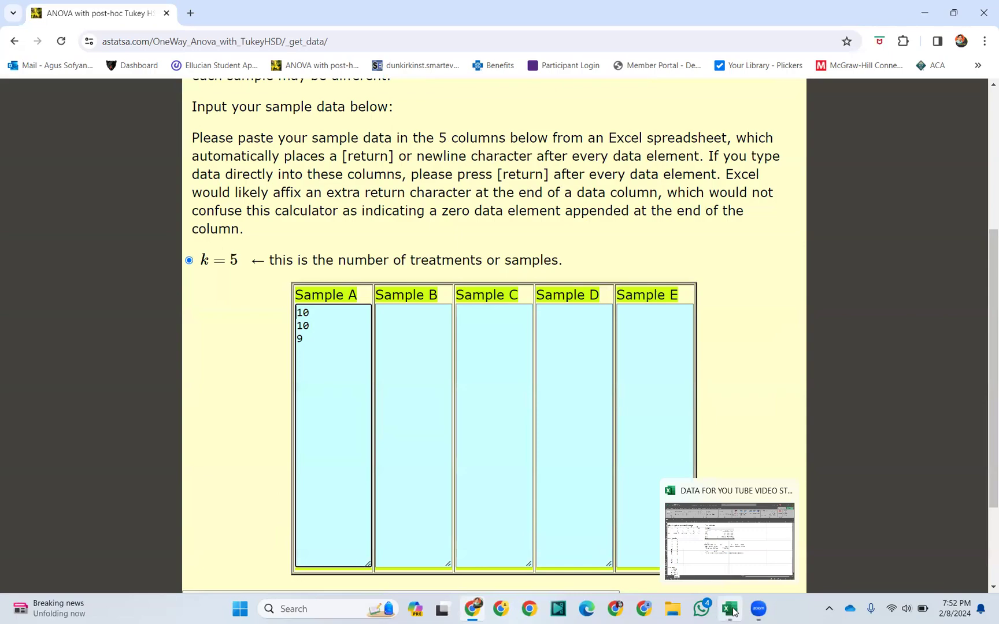
{"action": "left_click", "coordinate": [733, 612]}
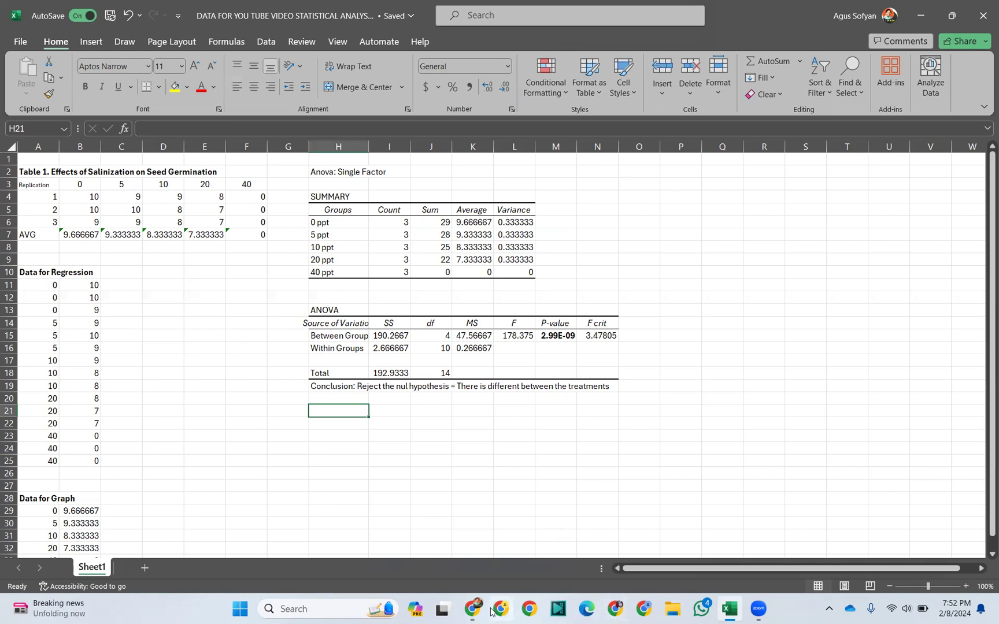
{"action": "left_click", "coordinate": [473, 609]}
{"action": "left_click", "coordinate": [381, 319]}
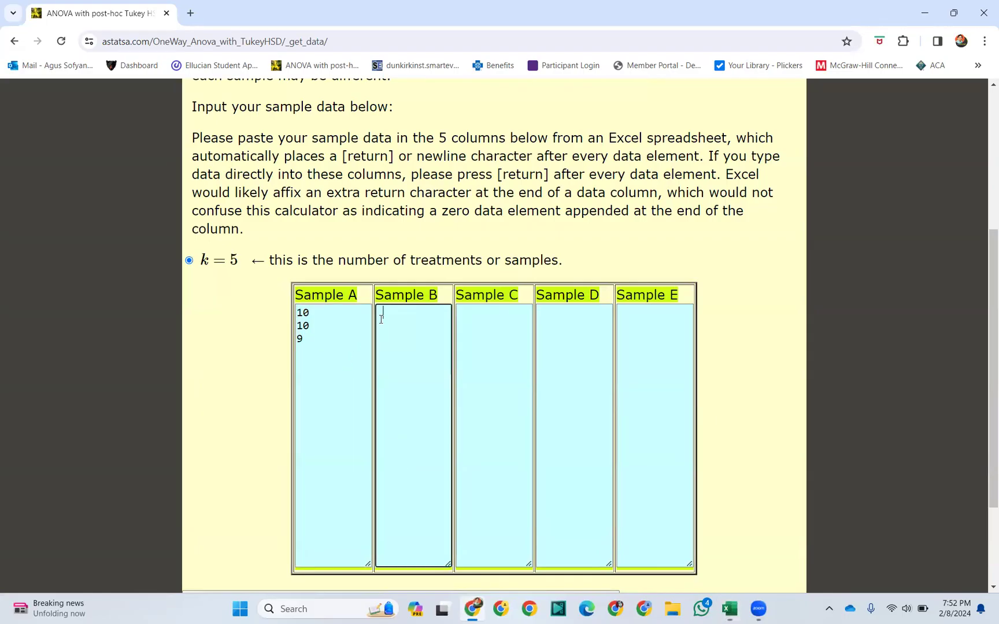
{"action": "type", "text": "9"}
{"action": "key", "text": "Return"}
{"action": "type", "text": "10"}
{"action": "key", "text": "Return"}
{"action": "type", "text": "9"}
Step: Check the 10 ppt replicates in the Excel sheet and enter 9, 8 and 8 on separate lines in Sample C
{"action": "left_click", "coordinate": [731, 609]}
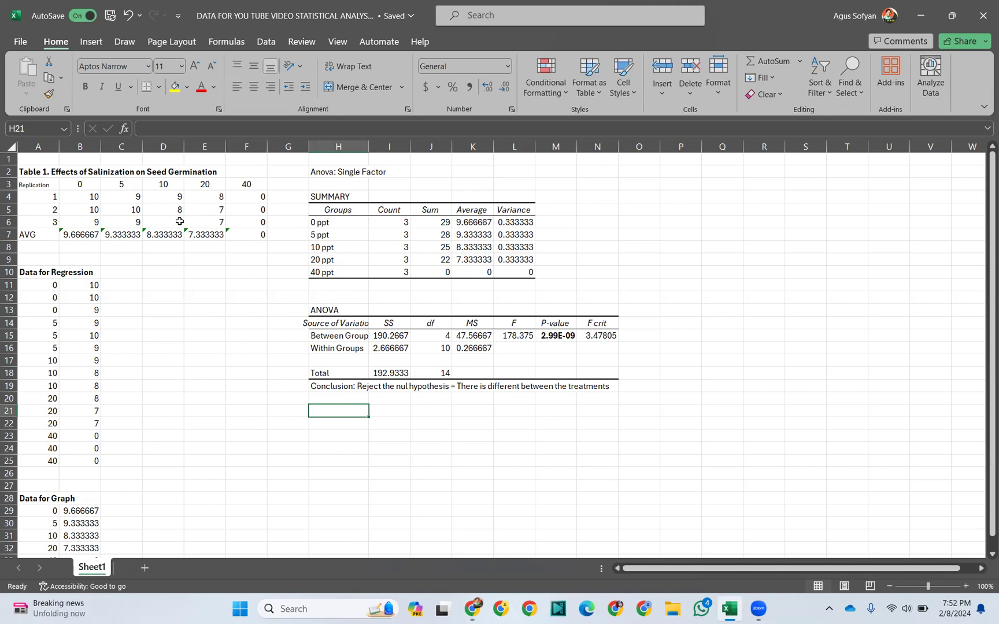
{"action": "left_click", "coordinate": [487, 610]}
{"action": "left_click", "coordinate": [461, 314]}
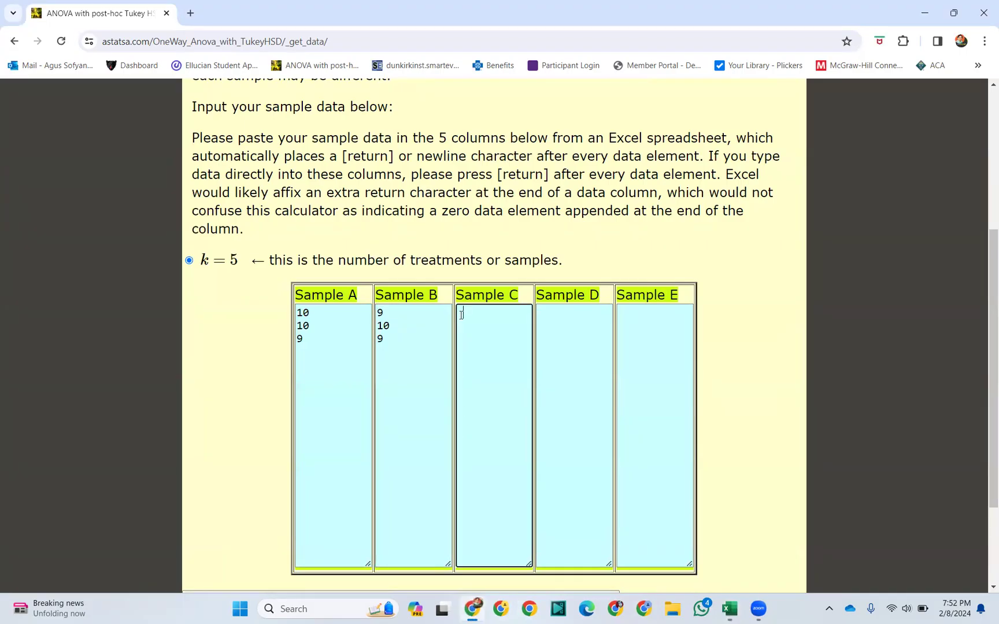
{"action": "type", "text": "9 "}
{"action": "type", "text": "8"}
Step: Check the 20 ppt replicates in the Excel sheet and enter 8, 7 and 7 on separate lines in Sample D
{"action": "left_click", "coordinate": [558, 317]}
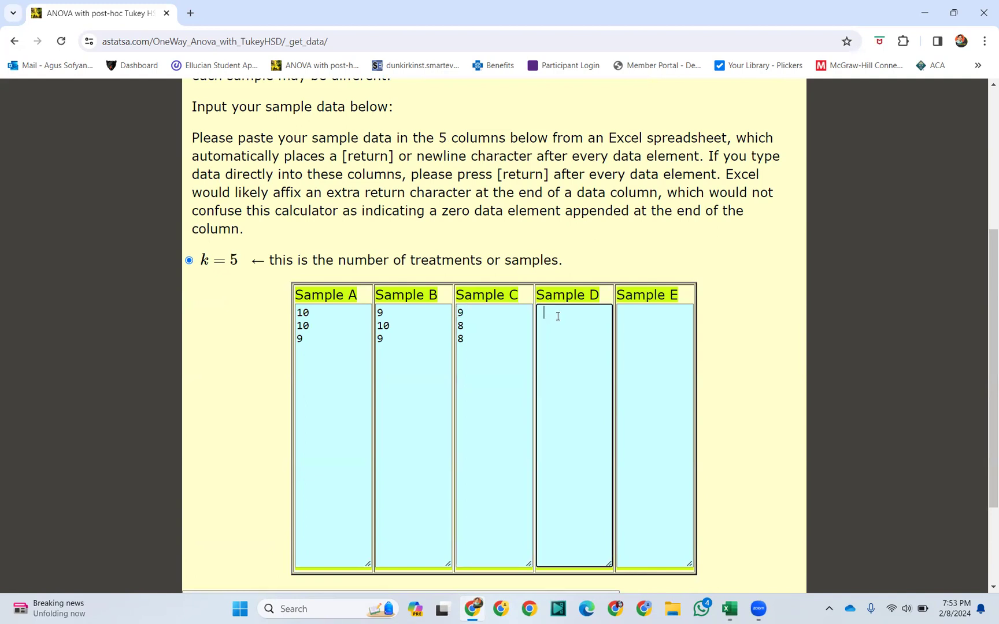
{"action": "left_click", "coordinate": [729, 609]}
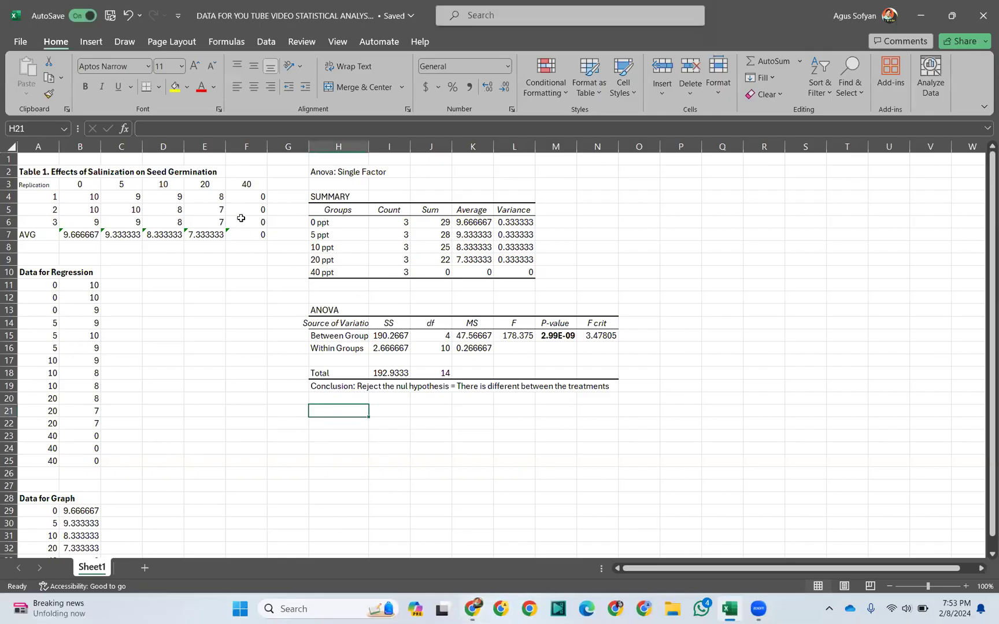
{"action": "left_click", "coordinate": [725, 608]}
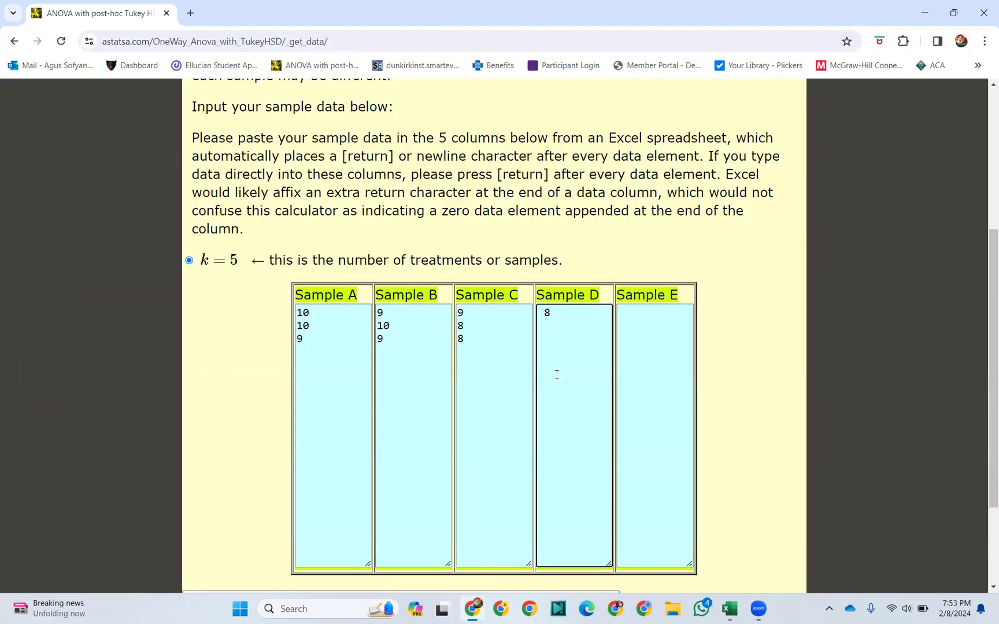
{"action": "type", "text": "7 7"}
{"action": "key", "text": "BackSpace"}
Step: Enter the 40 ppt replicates 0, 0 and 0 on separate lines in Sample E
{"action": "left_click", "coordinate": [633, 319]}
{"action": "type", "text": "0 0 "}
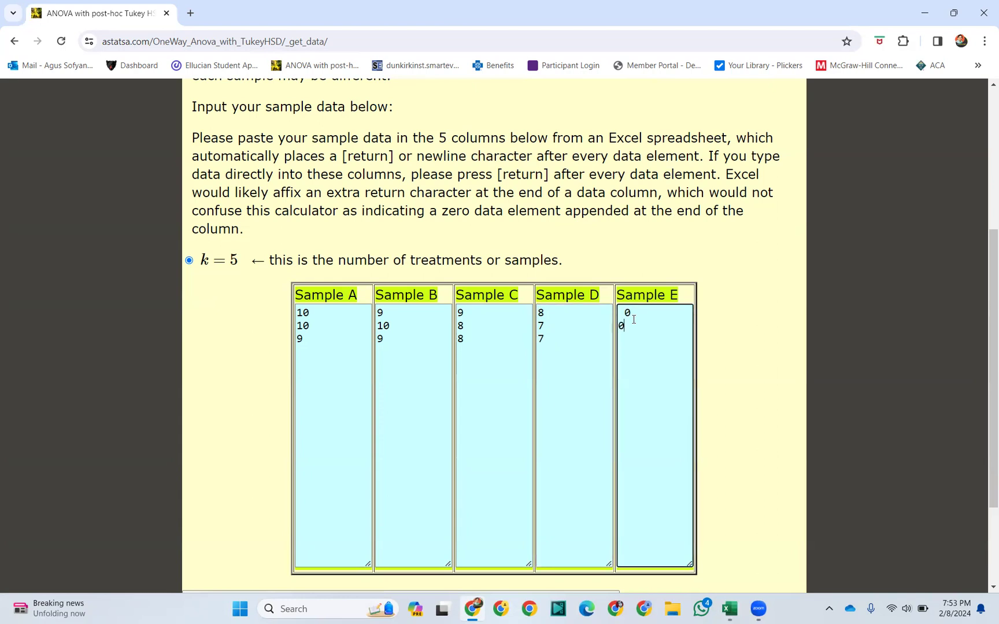
{"action": "type", "text": "0"}
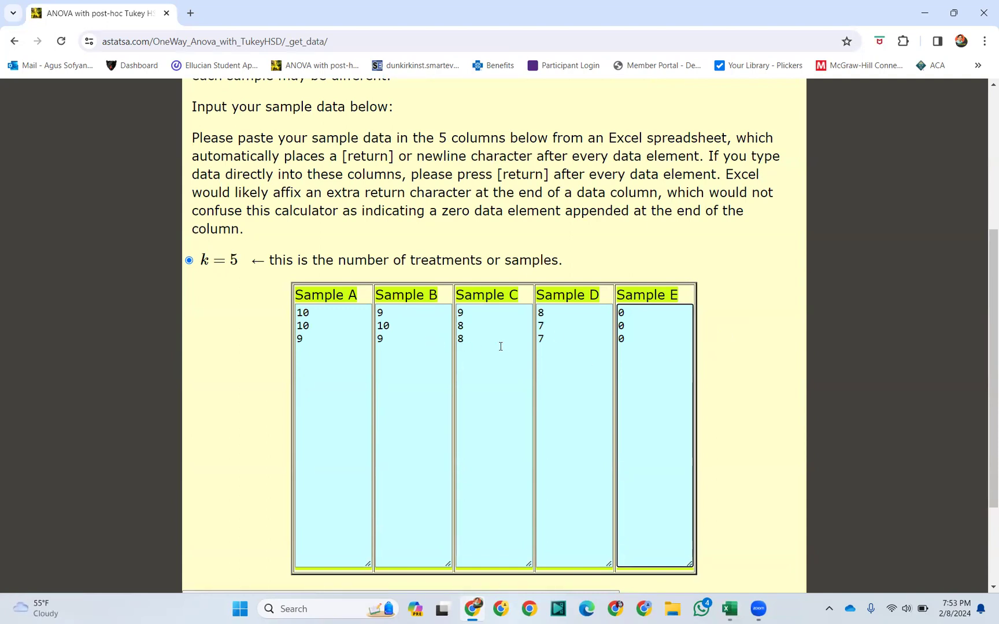
Step: Calculate the ANOVA with Tukey HSD, Scheffé, Bonferroni and Holm multiple comparison and go to the Tukey HSD results table
{"action": "scroll", "coordinate": [345, 339], "scroll_direction": "down", "scroll_amount": 2}
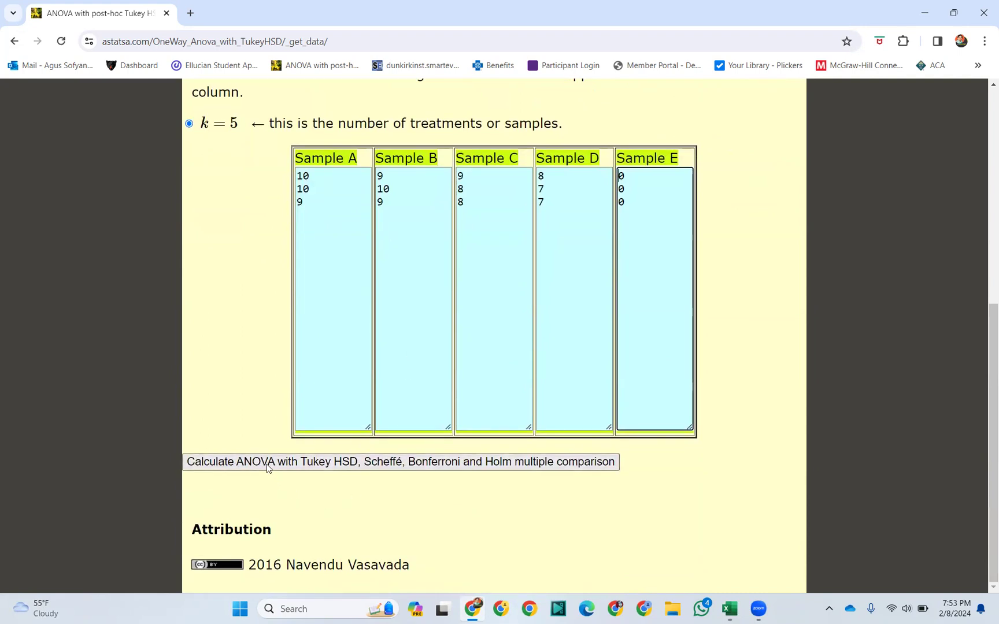
{"action": "left_click", "coordinate": [267, 463]}
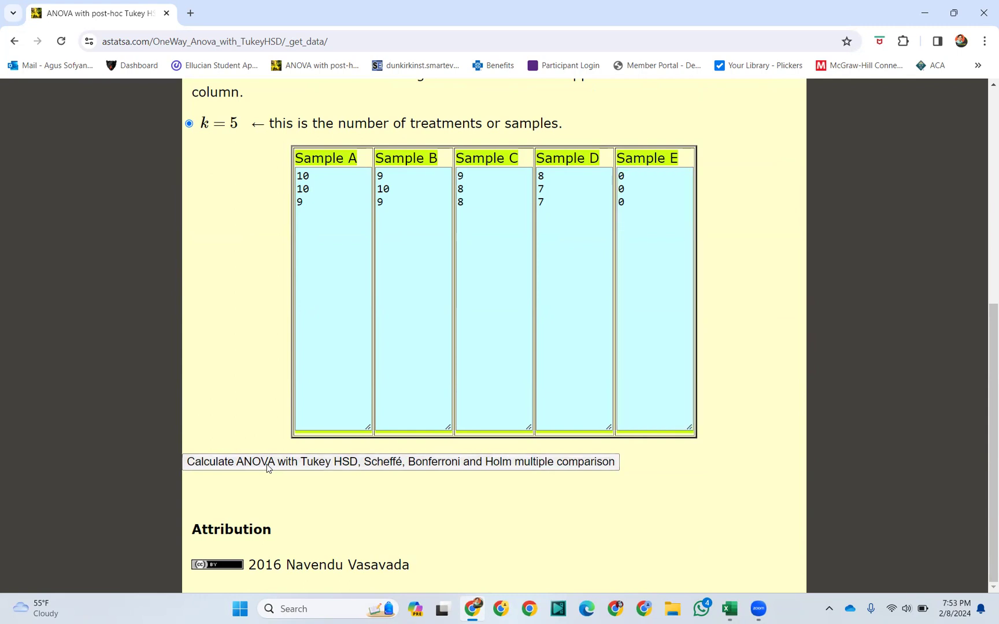
{"action": "scroll", "coordinate": [468, 372], "scroll_direction": "down", "scroll_amount": 8}
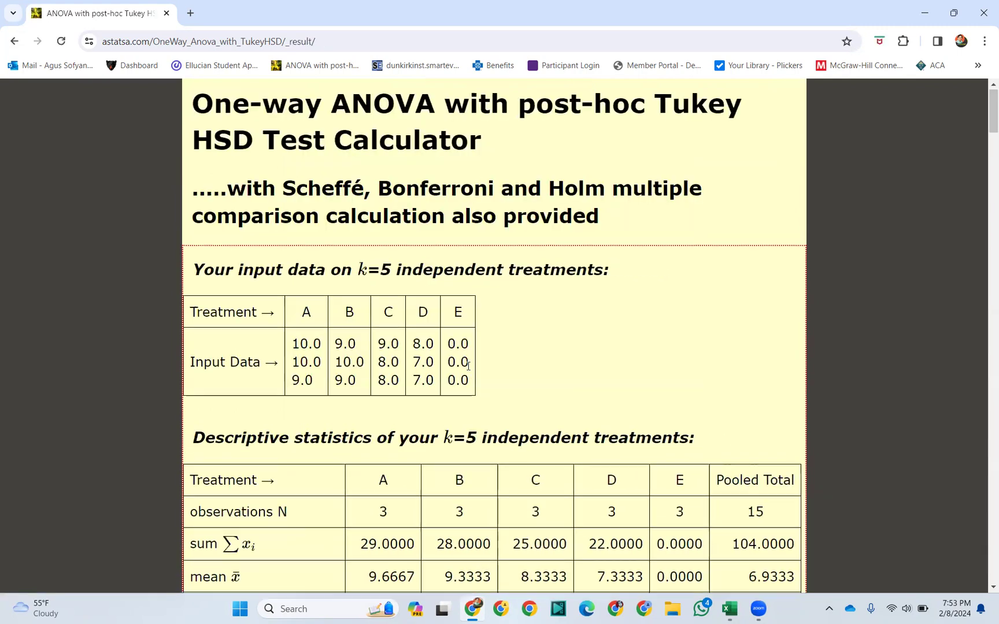
{"action": "scroll", "coordinate": [470, 366], "scroll_direction": "down", "scroll_amount": 5}
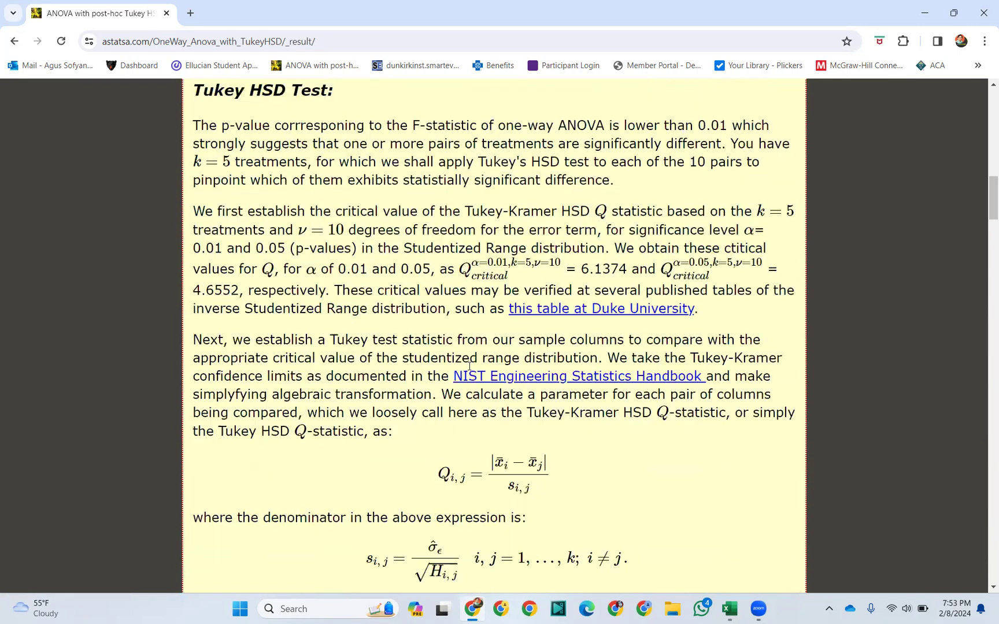
{"action": "scroll", "coordinate": [469, 366], "scroll_direction": "down", "scroll_amount": 10}
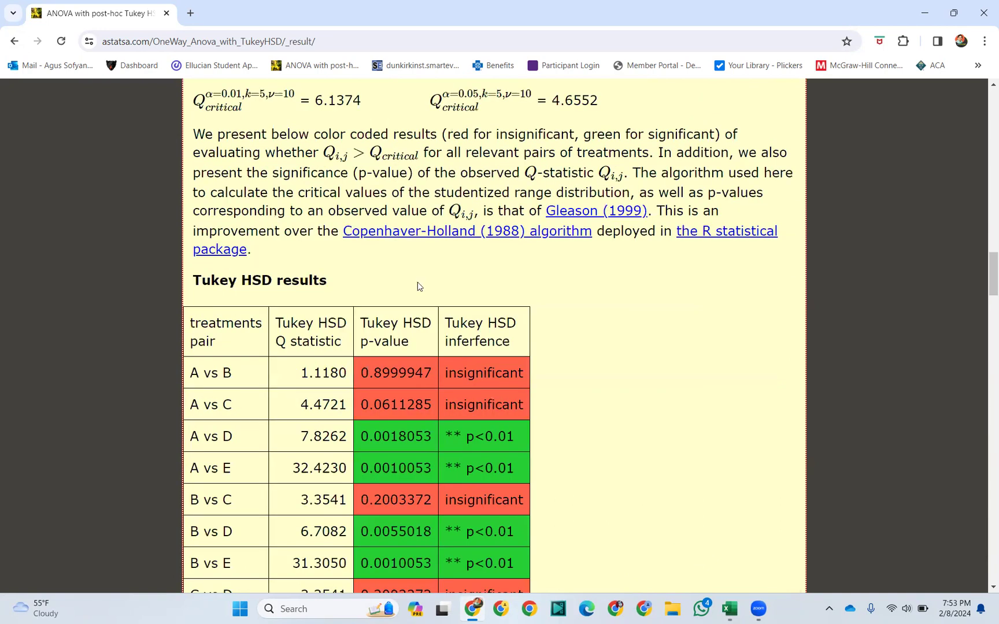
{"action": "scroll", "coordinate": [405, 318], "scroll_direction": "down", "scroll_amount": 3}
{"action": "scroll", "coordinate": [334, 276], "scroll_direction": "up", "scroll_amount": 1}
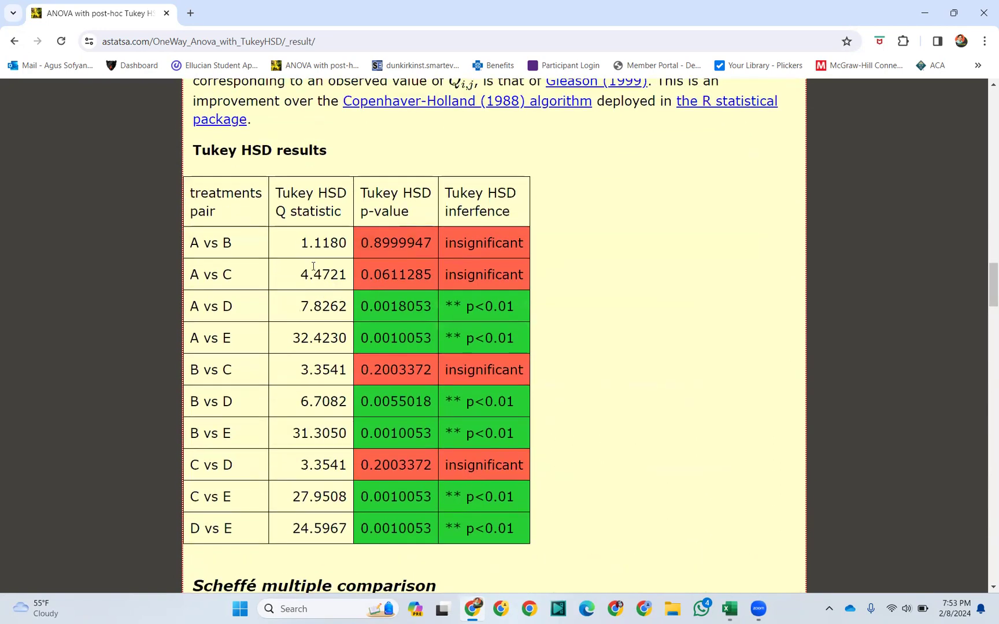
Step: Copy the Tukey HSD results heading and table and paste them into the Excel sheet at H21 without the web page's colours
{"action": "left_click_drag", "start_coordinate": [197, 150], "coordinate": [521, 548]}
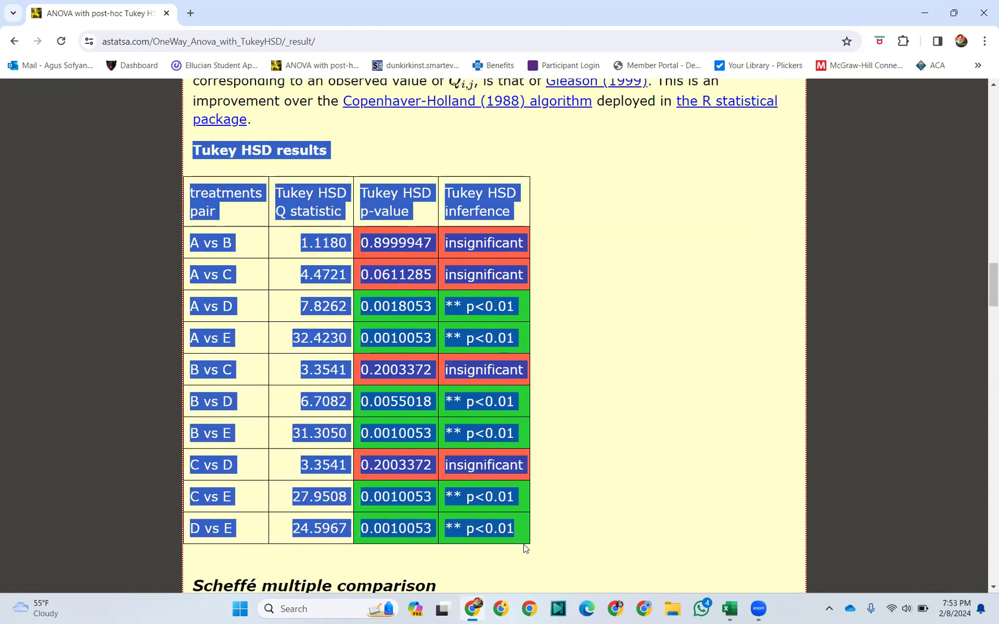
{"action": "right_click", "coordinate": [469, 274]}
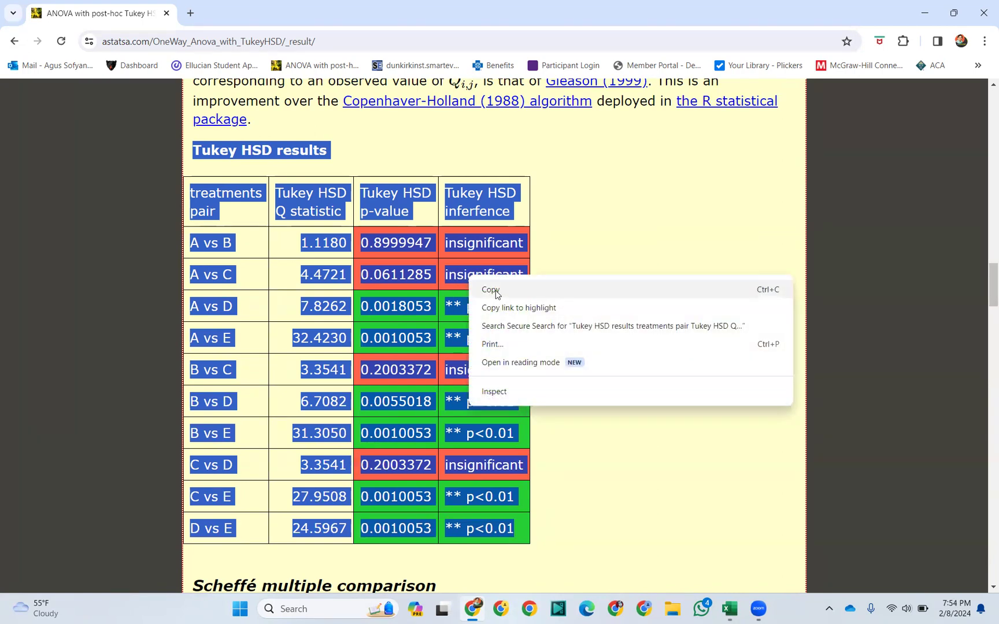
{"action": "left_click", "coordinate": [491, 290]}
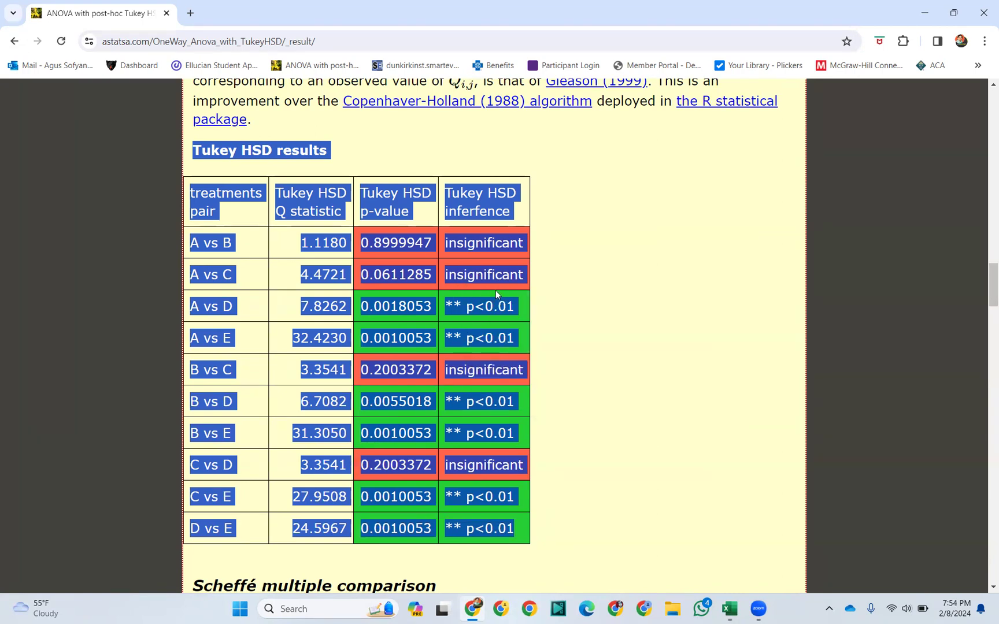
{"action": "left_click", "coordinate": [735, 612]}
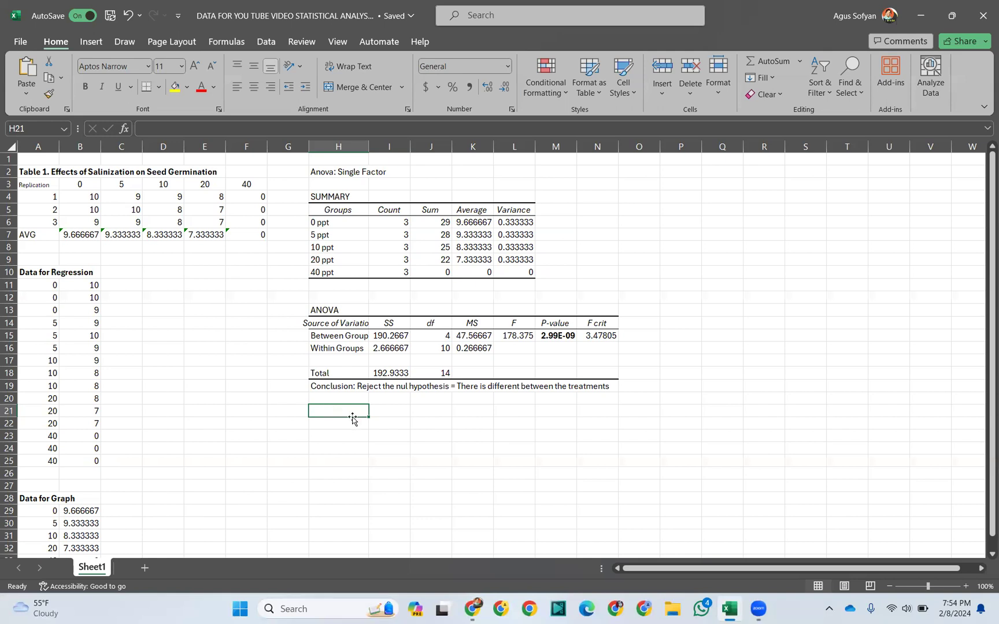
{"action": "left_click", "coordinate": [26, 91]}
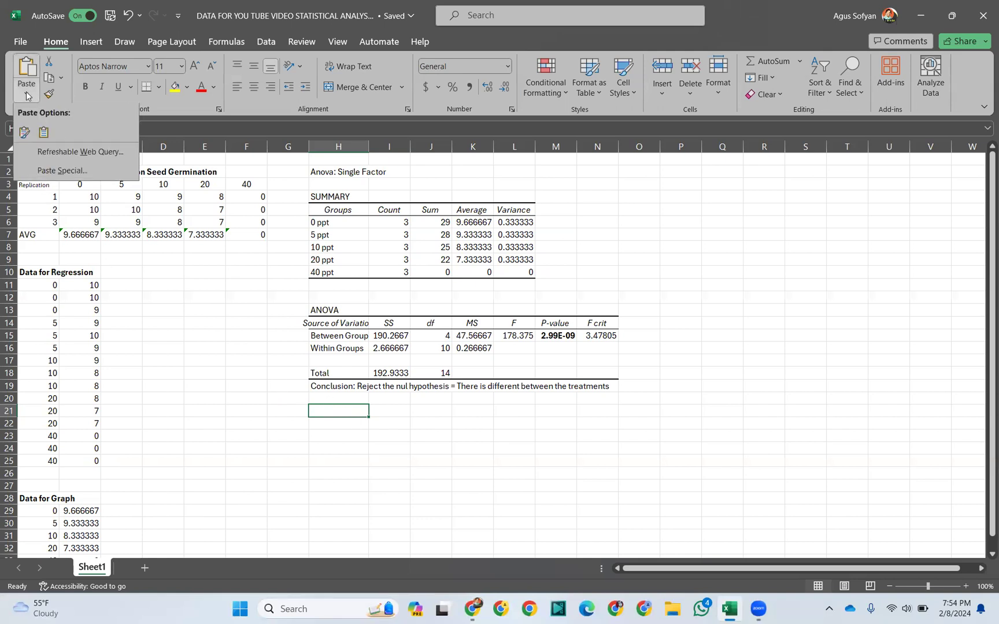
{"action": "left_click", "coordinate": [44, 134]}
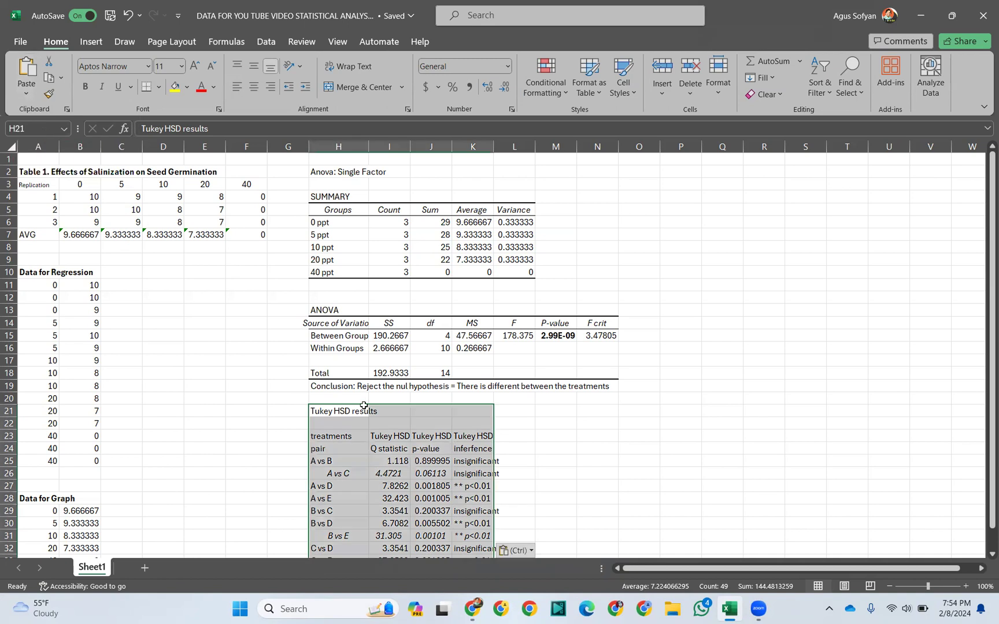
Step: Relabel the treatment pair A vs B in H25 as "0 ppt vs 5 ppt"
{"action": "scroll", "coordinate": [359, 409], "scroll_direction": "down", "scroll_amount": 2}
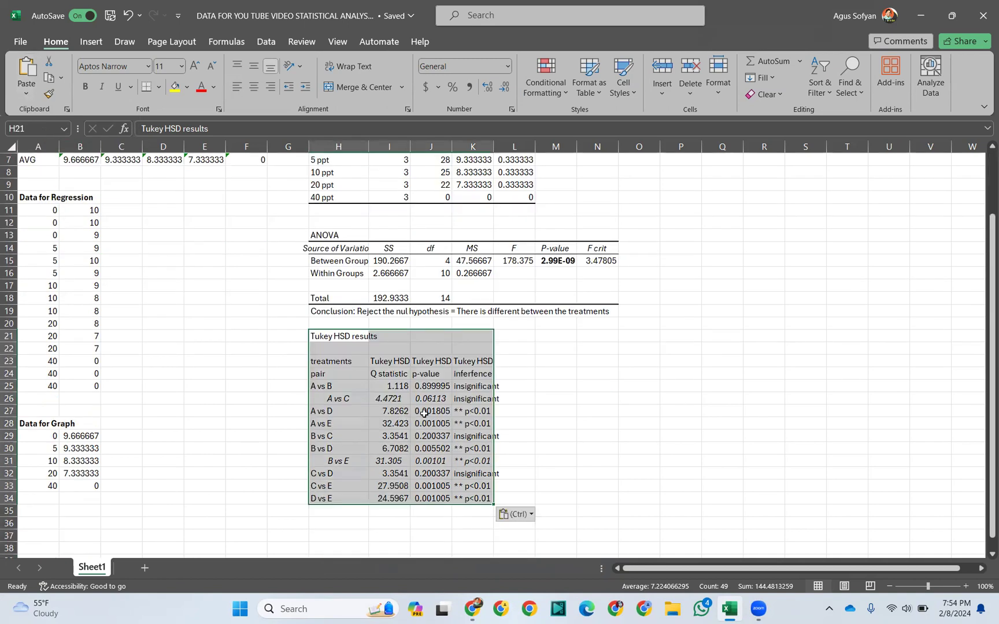
{"action": "left_click", "coordinate": [350, 360]}
{"action": "left_click", "coordinate": [329, 388]}
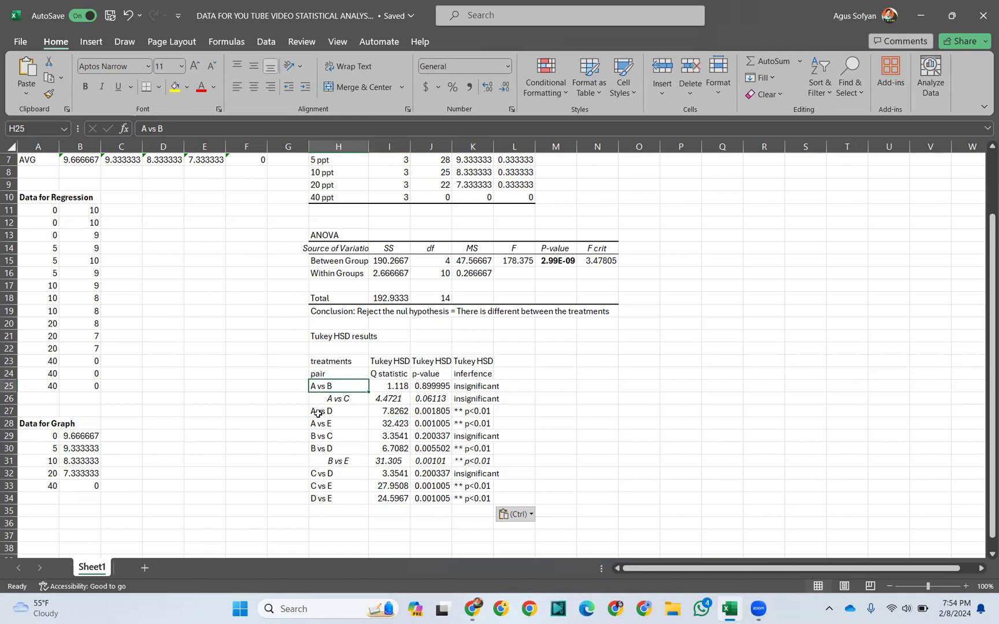
{"action": "left_click", "coordinate": [148, 129]}
{"action": "key", "text": "BackSpace"}
{"action": "type", "text": "0 ppt"}
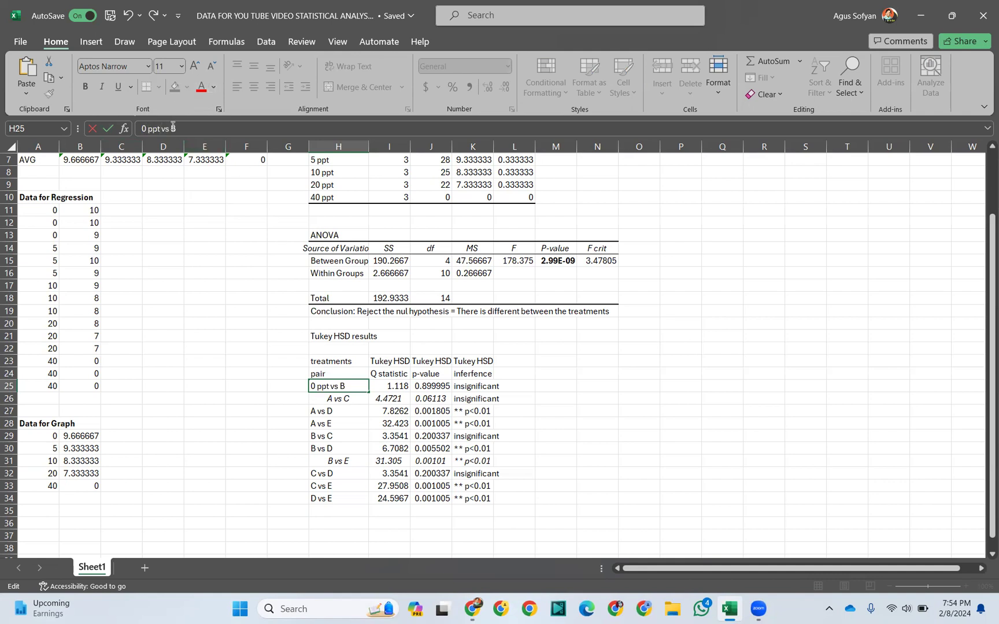
{"action": "left_click_drag", "start_coordinate": [172, 128], "coordinate": [188, 128]}
{"action": "type", "text": "5 pp"}
Step: Relabel the treatment pair A vs C in H26 as "0 ppt vs 10 ppt"
{"action": "left_click", "coordinate": [345, 399]}
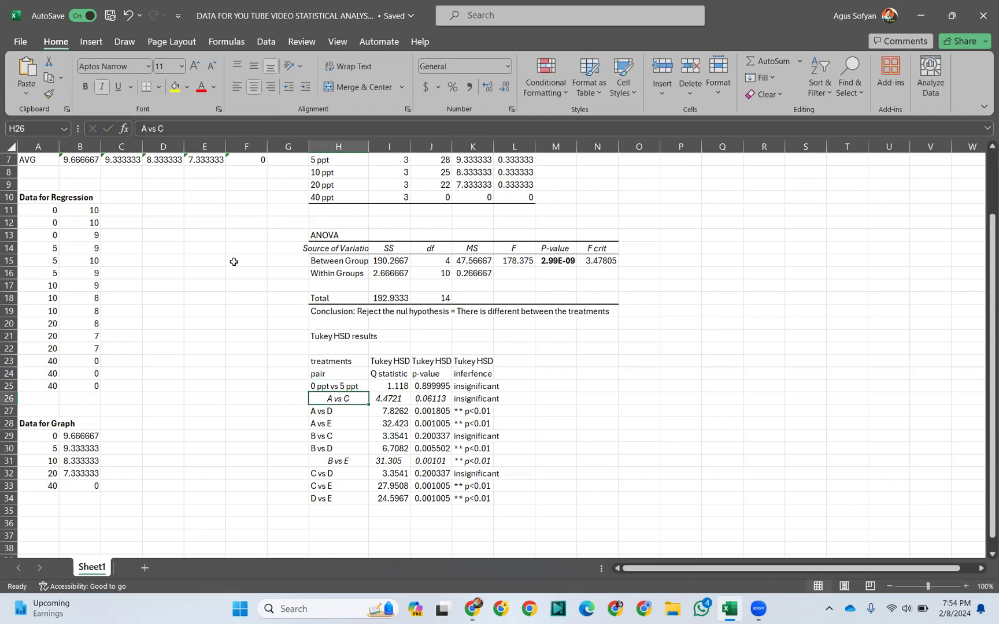
{"action": "left_click", "coordinate": [147, 129]}
{"action": "key", "text": "BackSpace"}
{"action": "type", "text": "0 p"}
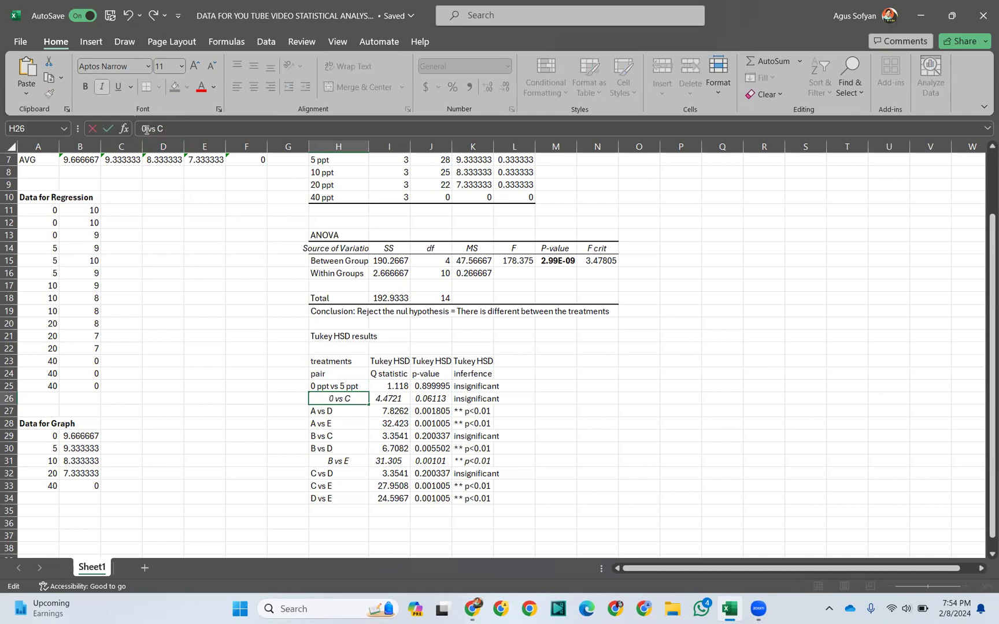
{"action": "type", "text": "pt"}
{"action": "double_click", "coordinate": [180, 129]}
{"action": "type", "text": "10 ppt"}
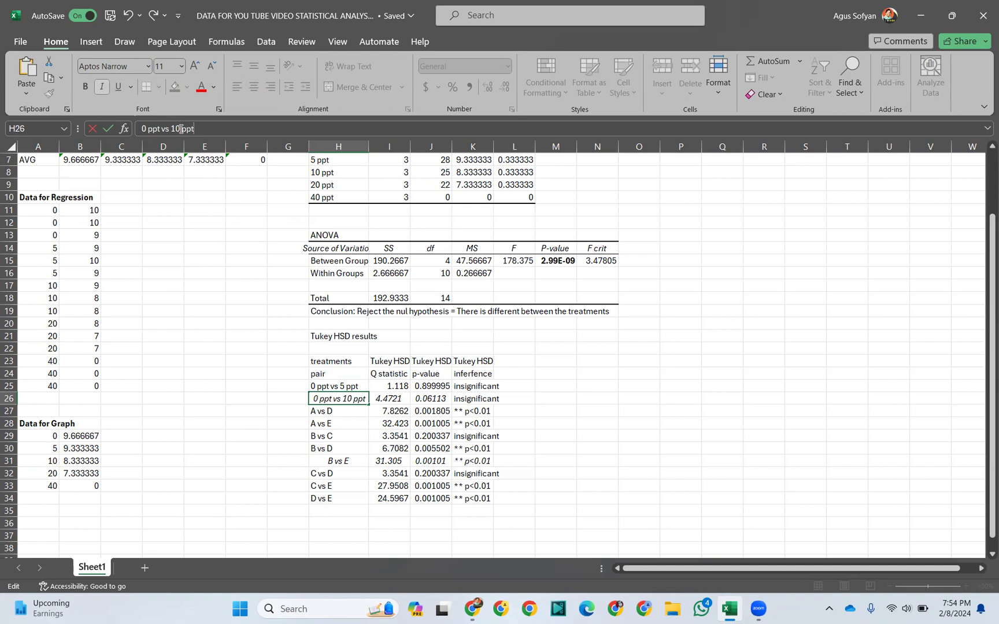
Step: Relabel the treatment pair A vs D in H27 as "0 ppt vs 20 ppt"
{"action": "left_click", "coordinate": [330, 414]}
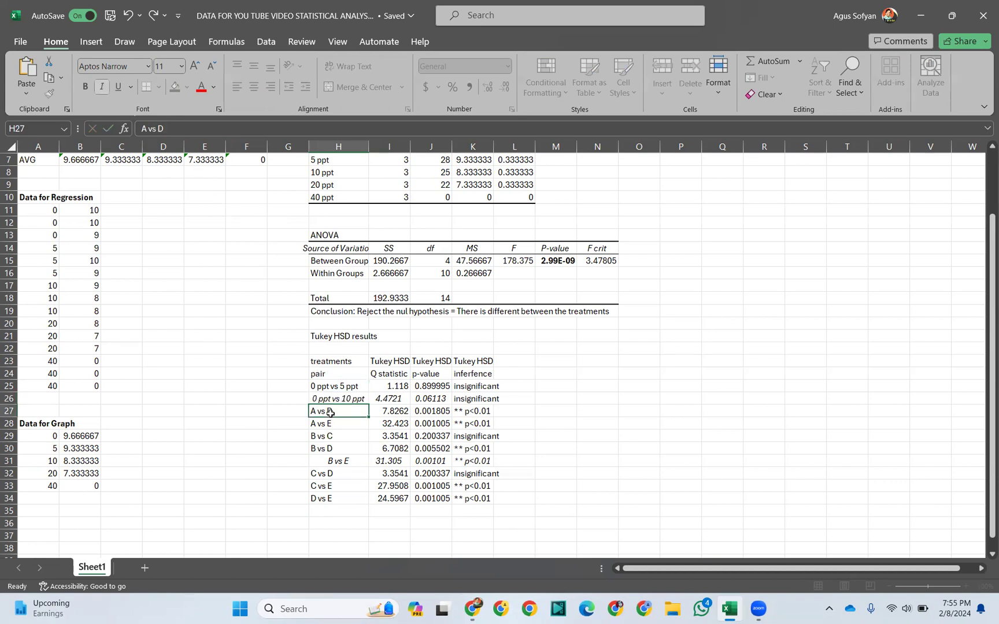
{"action": "left_click", "coordinate": [148, 127]}
{"action": "key", "text": "BackSpace"}
{"action": "type", "text": "0 ppt"}
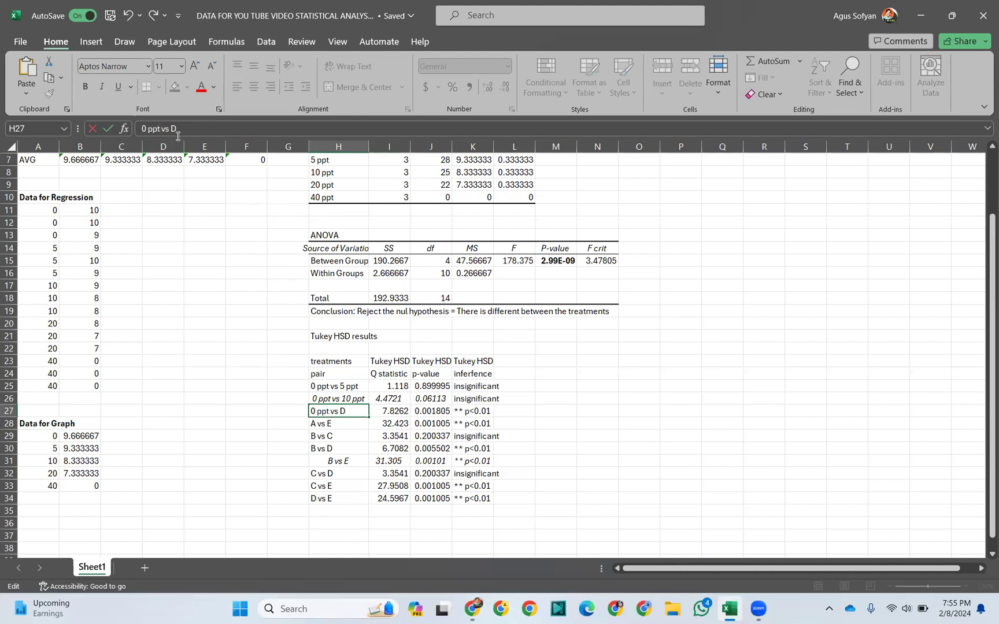
{"action": "key", "text": "BackSpace"}
{"action": "type", "text": "20 ppt"}
Step: Relabel the treatment pair A vs E in H28 as "0 ppt vs 40 ppt"
{"action": "left_click", "coordinate": [324, 424]}
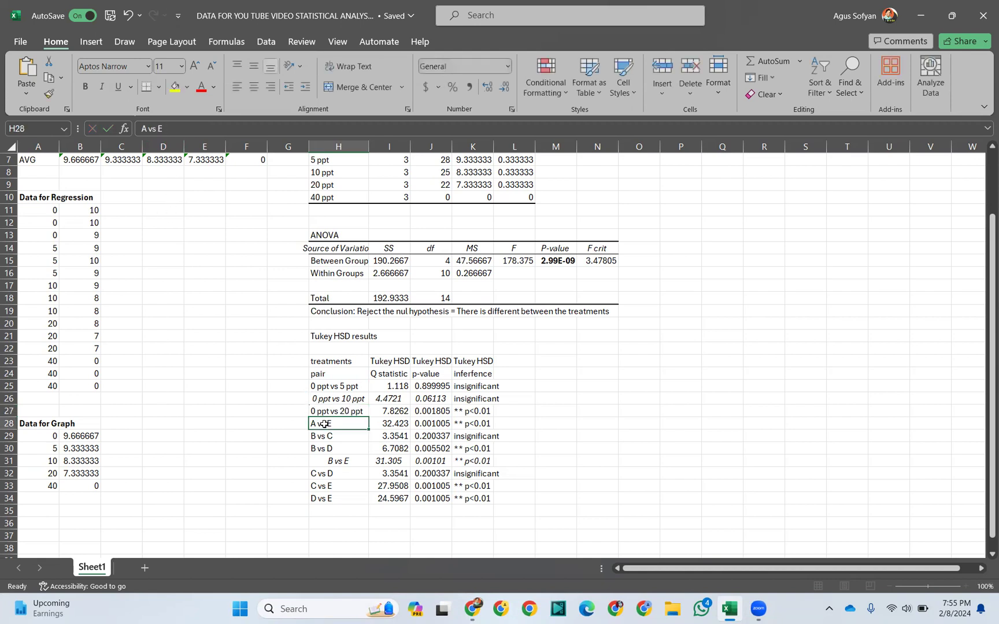
{"action": "left_click", "coordinate": [145, 128]}
{"action": "key", "text": "BackSpace"}
{"action": "type", "text": "0 ppt"}
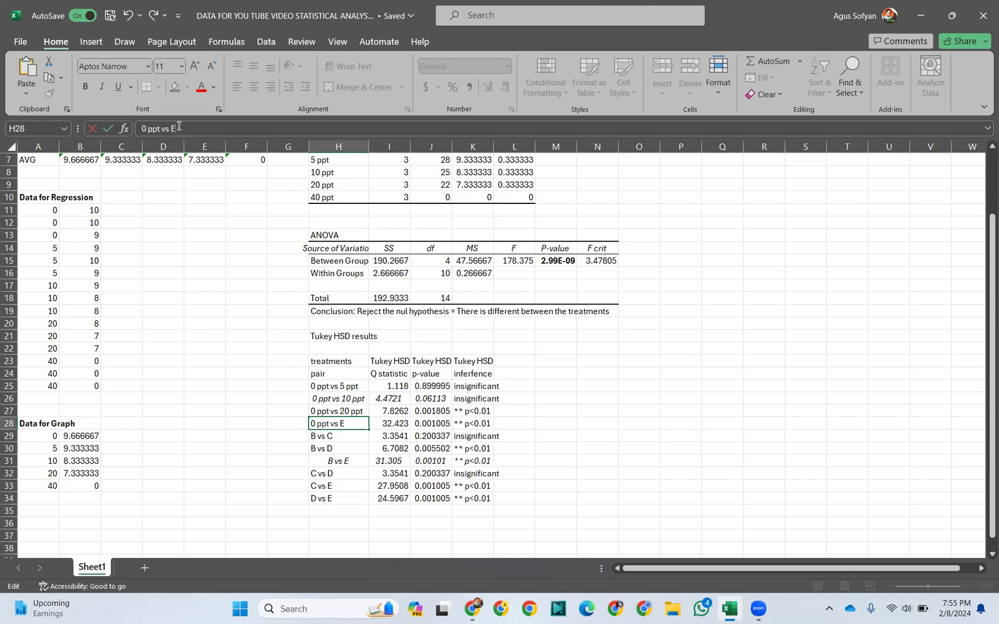
{"action": "key", "text": "BackSpace"}
{"action": "type", "text": "40 ppt"}
Step: Relabel the treatment pair B vs C in H29 as "5 ppt vs 10 ppt"
{"action": "left_click", "coordinate": [322, 437]}
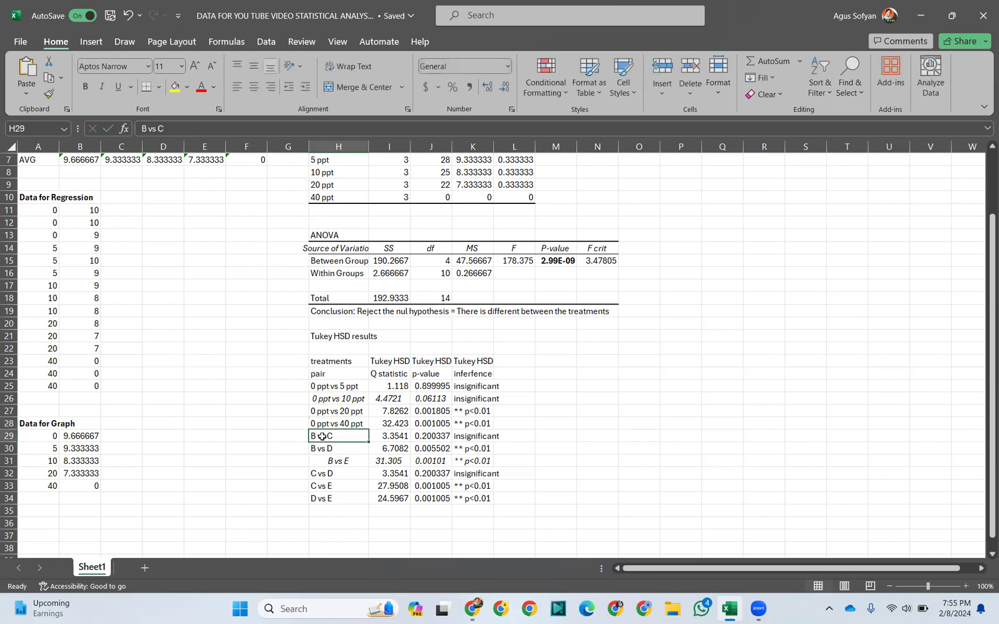
{"action": "left_click", "coordinate": [145, 127]}
{"action": "key", "text": "BackSpace"}
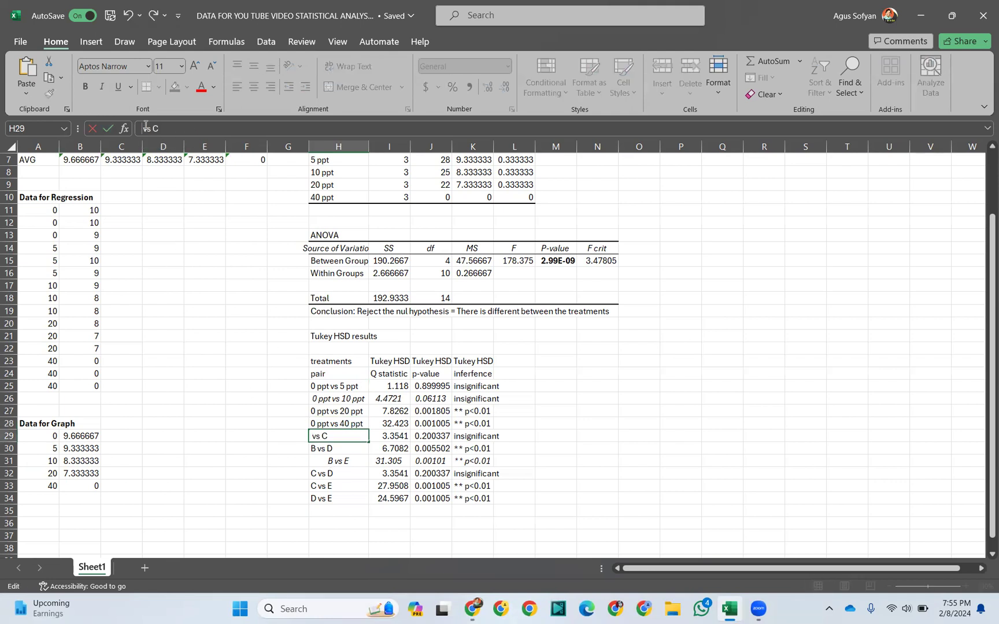
{"action": "type", "text": "5 ppt"}
{"action": "key", "text": "BackSpace"}
{"action": "type", "text": "10 ppt"}
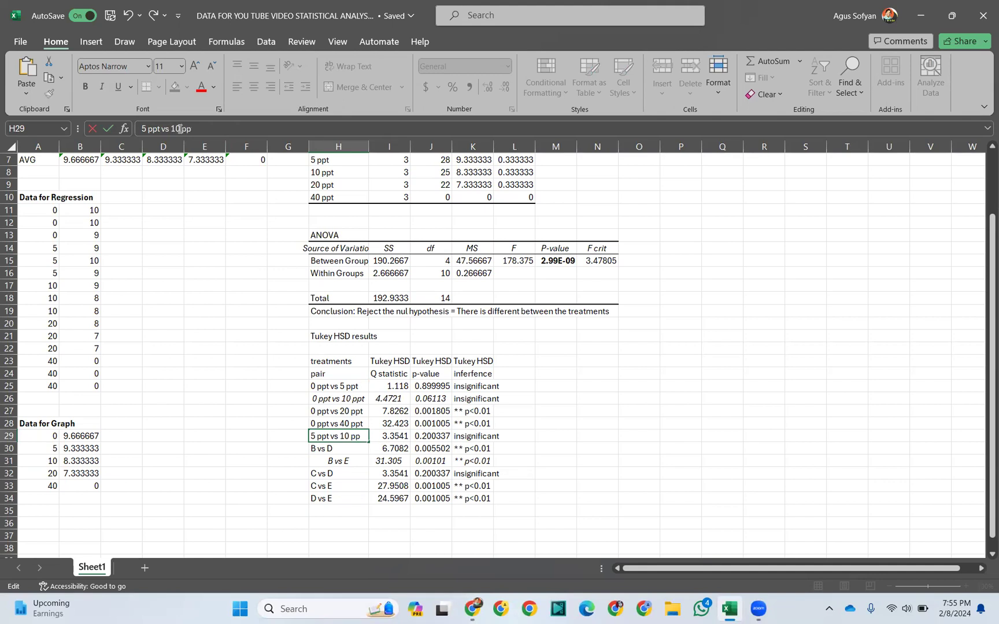
Step: Relabel the treatment pair B vs D in H30 as "5 ppt vs 20 ppt"
{"action": "left_click", "coordinate": [329, 454]}
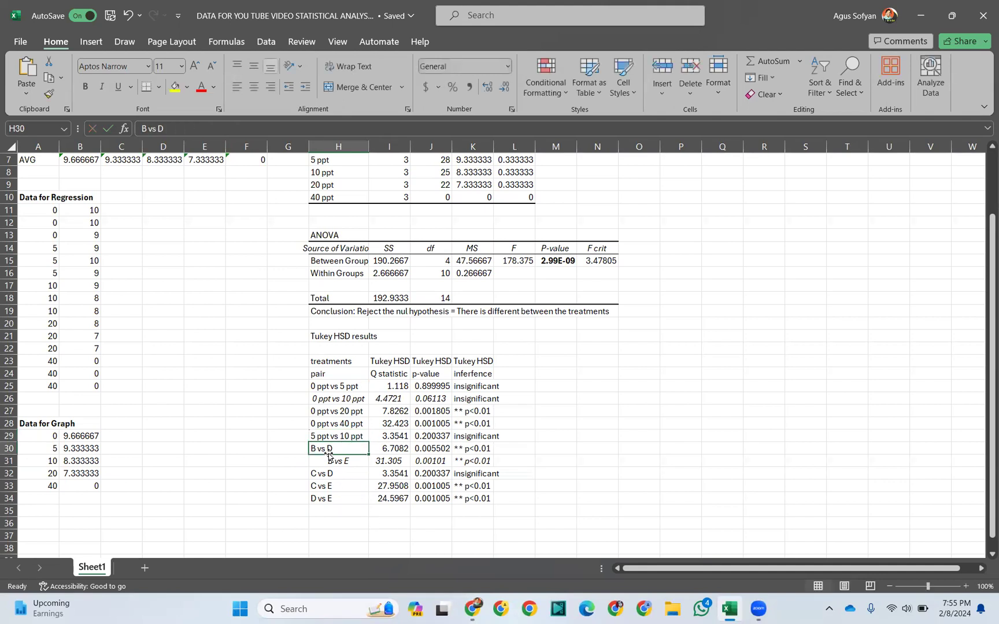
{"action": "left_click", "coordinate": [147, 129]}
{"action": "key", "text": "BackSpace"}
{"action": "type", "text": "5 ppt"}
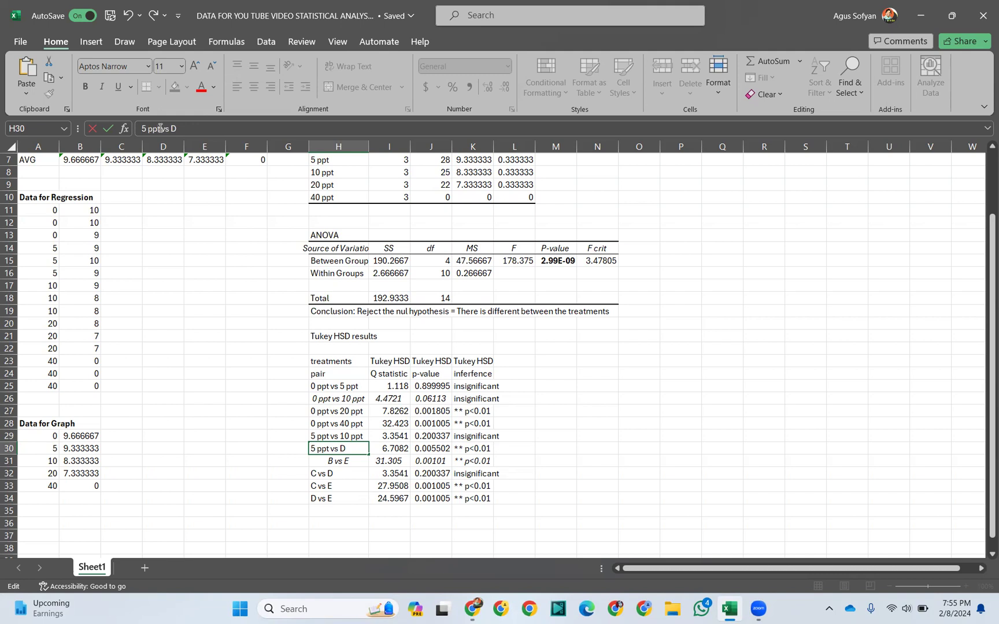
{"action": "key", "text": "BackSpace"}
{"action": "type", "text": "20 ppt"}
Step: Relabel the treatment pair B vs E in H31 as "5 ppt vs 40 ppt"
{"action": "left_click", "coordinate": [340, 461]}
{"action": "left_click", "coordinate": [145, 130]}
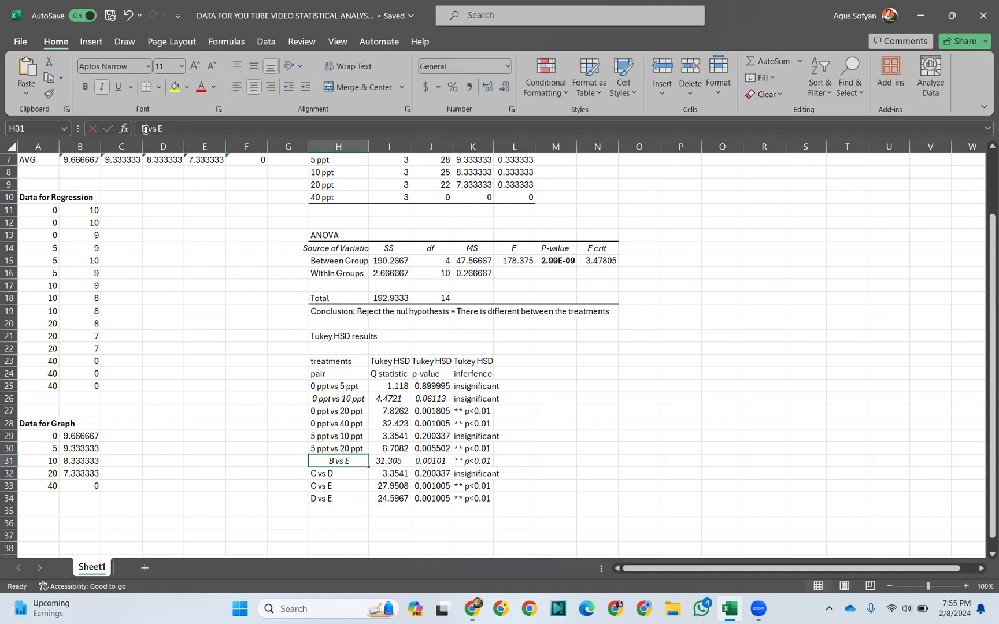
{"action": "key", "text": "Delete"}
{"action": "type", "text": "5 p"}
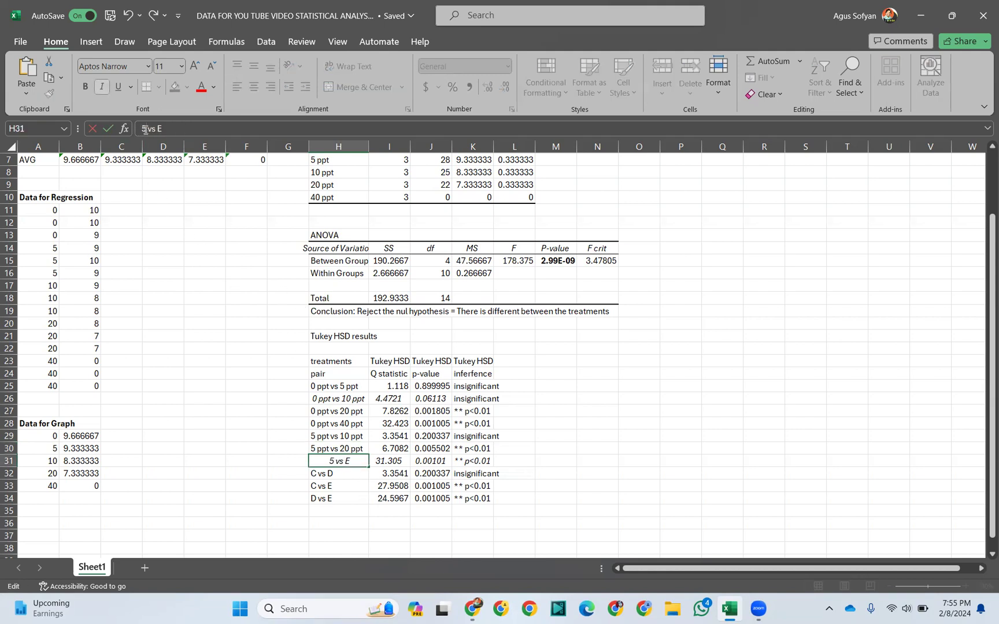
{"action": "type", "text": "t"}
{"action": "key", "text": "BackSpace"}
{"action": "type", "text": "40 ppt"}
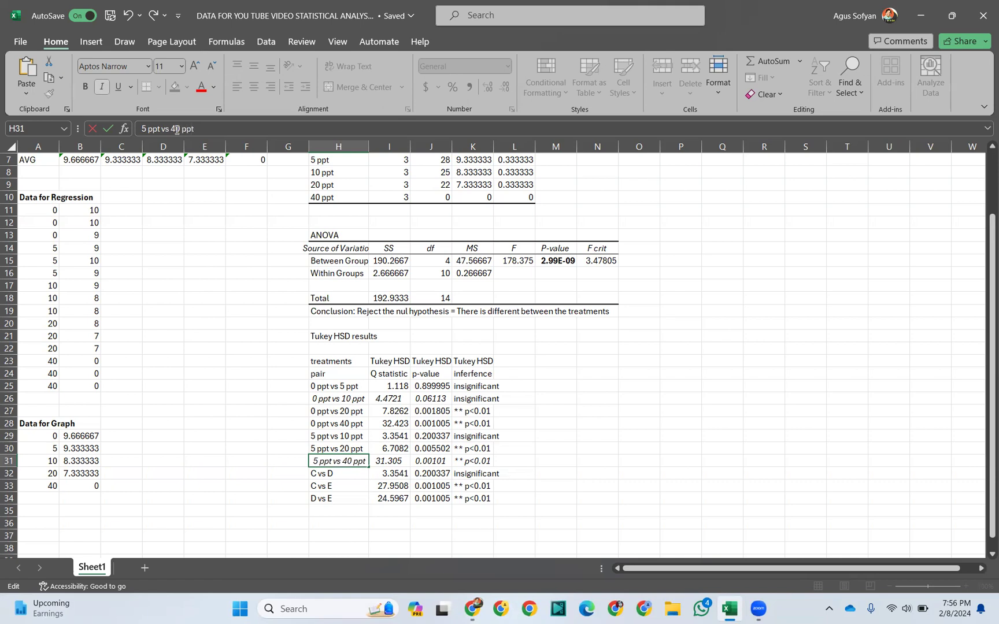
Step: Relabel the treatment pair C vs D in H32 as "10 ppt vs 20 ppt"
{"action": "left_click", "coordinate": [322, 476]}
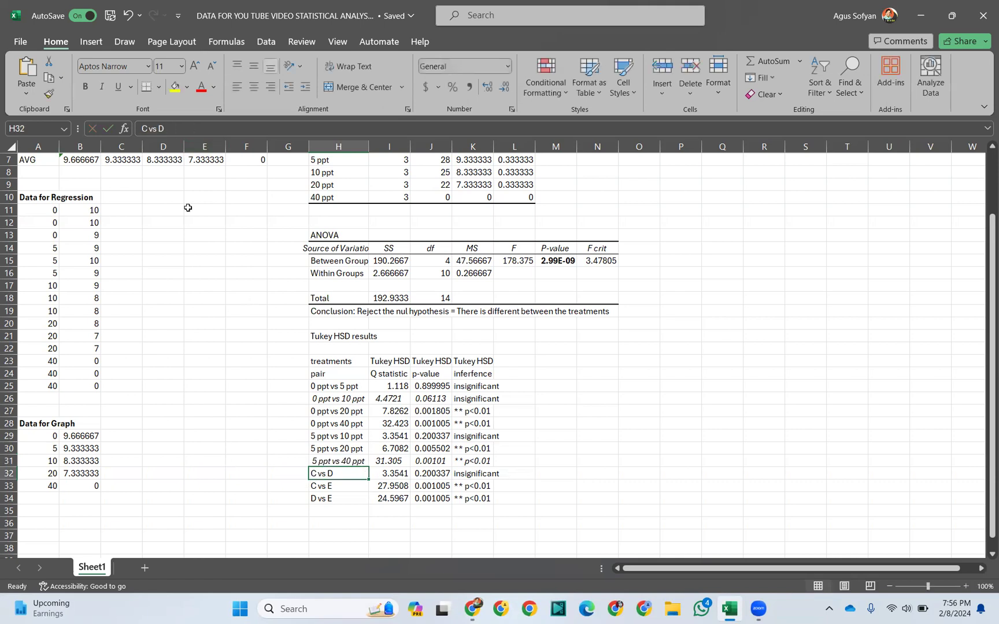
{"action": "left_click", "coordinate": [145, 129]}
{"action": "key", "text": "BackSpace"}
{"action": "type", "text": "10 ppt"}
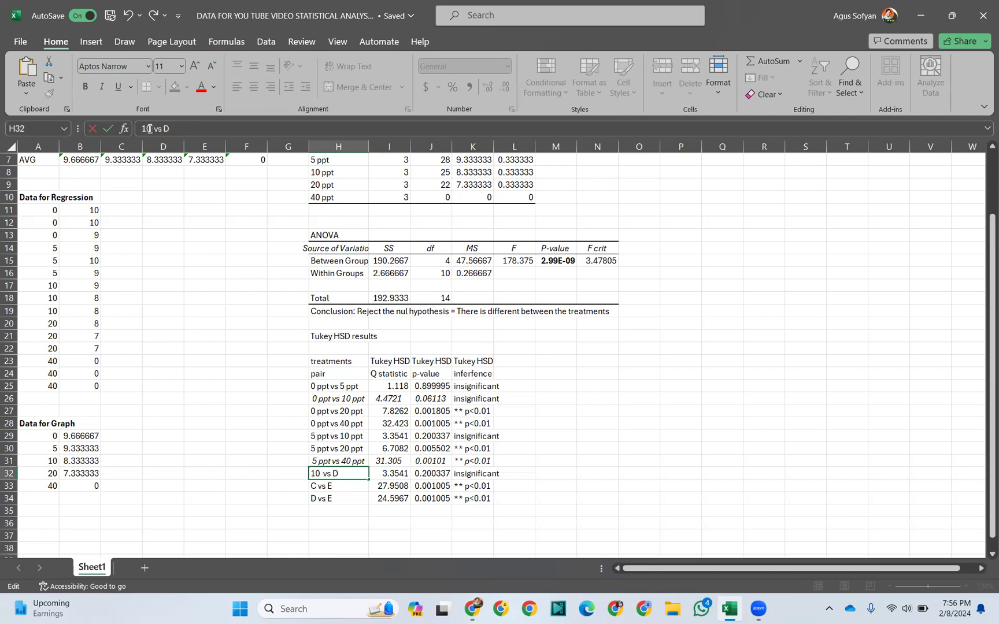
{"action": "left_click", "coordinate": [182, 128]}
{"action": "key", "text": "BackSpace"}
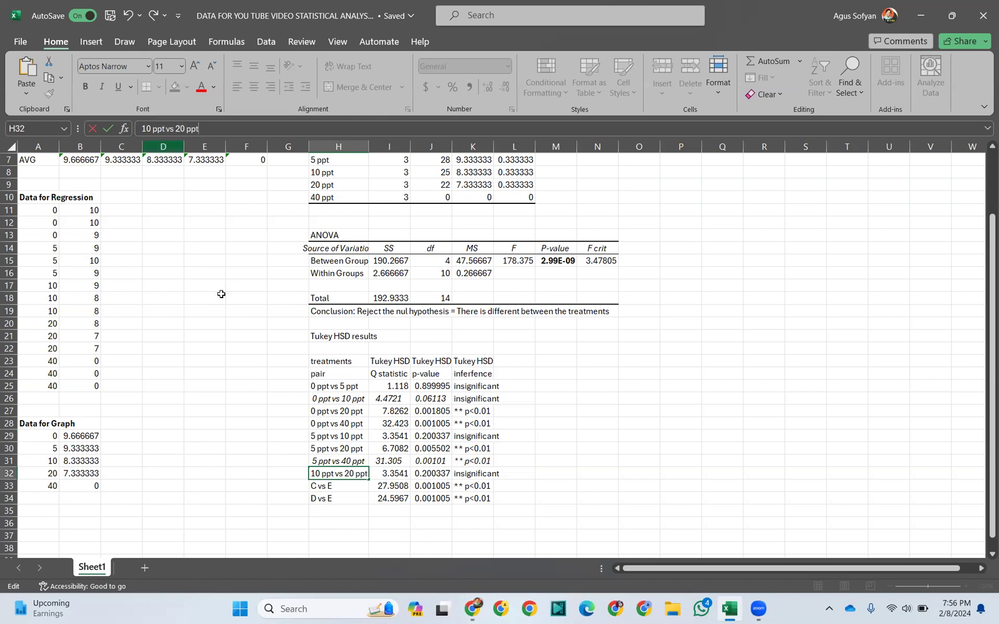
{"action": "key", "text": "Return"}
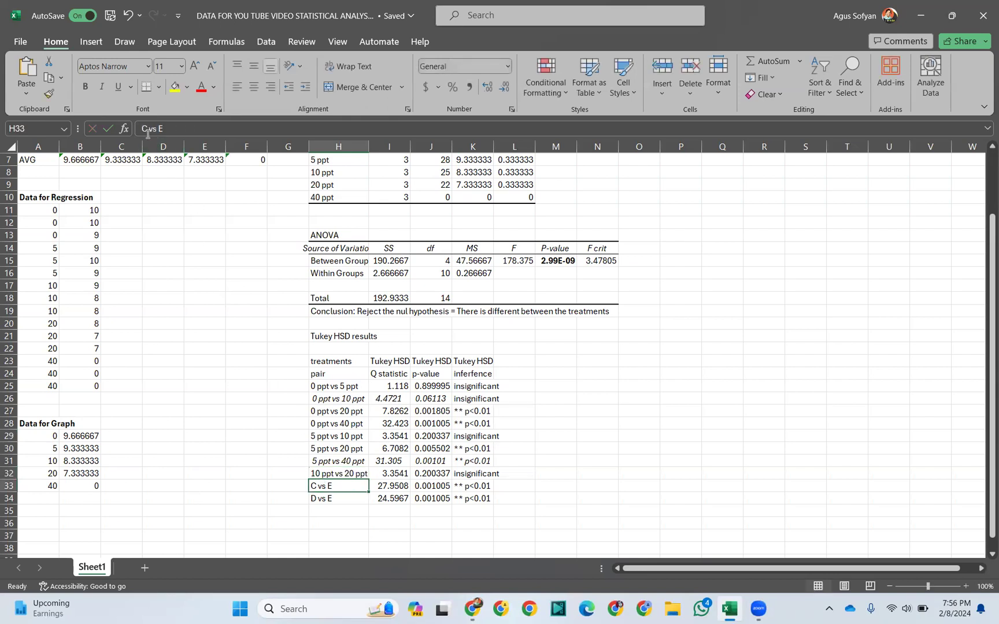
Step: Relabel the treatment pair C vs E in H33 as "10 ppt vs 40 ppt"
{"action": "left_click", "coordinate": [149, 128]}
{"action": "key", "text": "BackSpace"}
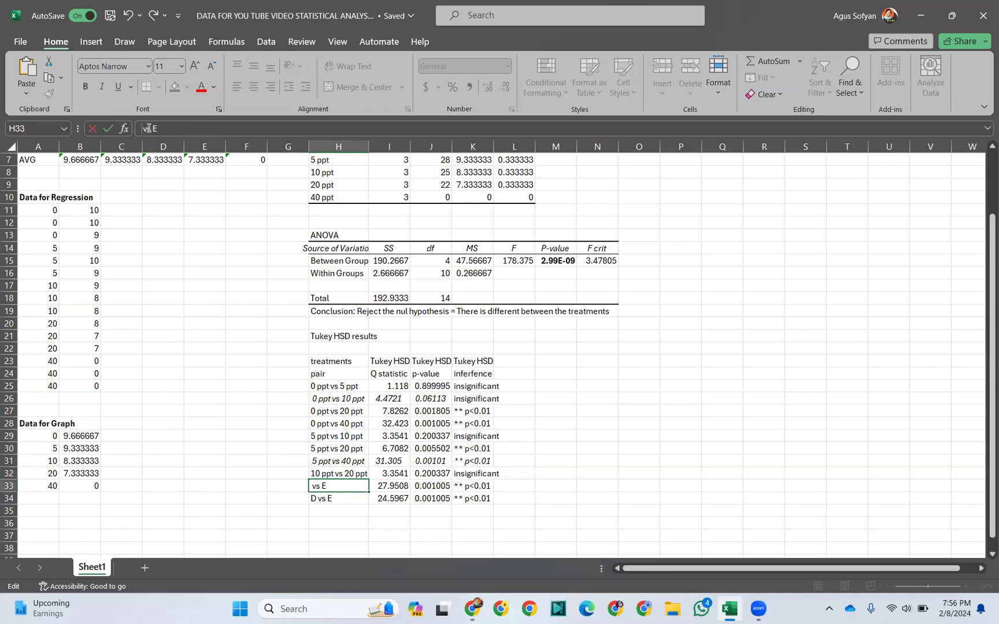
{"action": "type", "text": "10 ppt"}
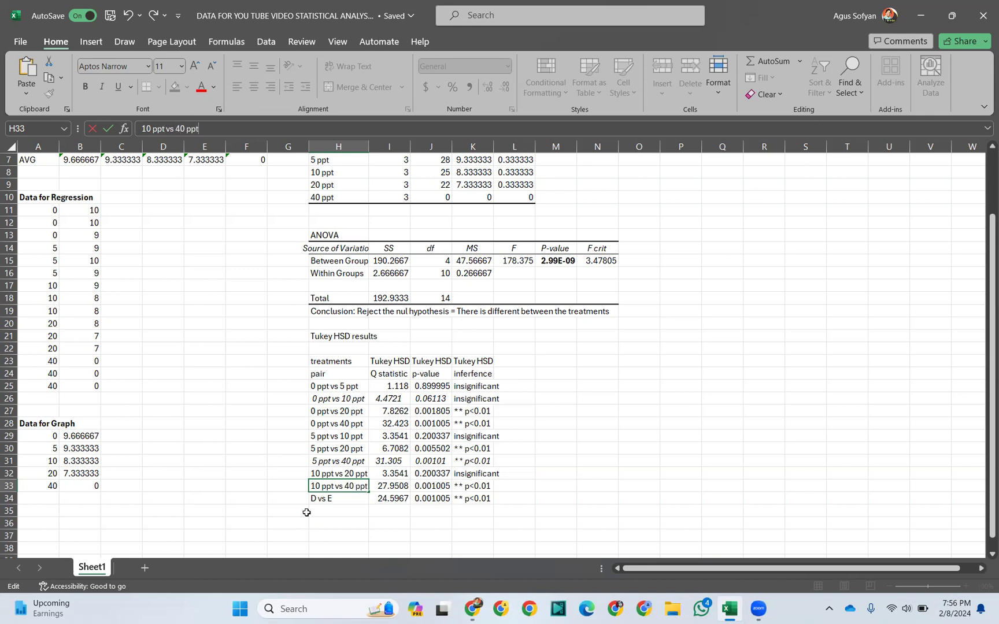
Step: Relabel the treatment pair D vs E in H34 as "20 ppt vs 40 ppt"
{"action": "left_click", "coordinate": [320, 501]}
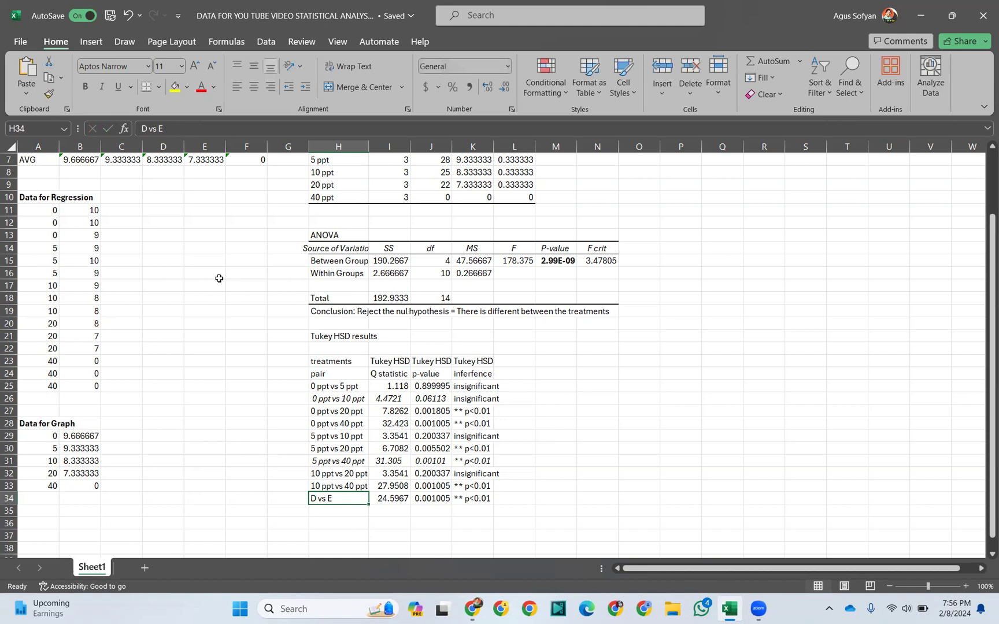
{"action": "left_click", "coordinate": [147, 129]}
{"action": "key", "text": "BackSpace"}
{"action": "type", "text": "20"}
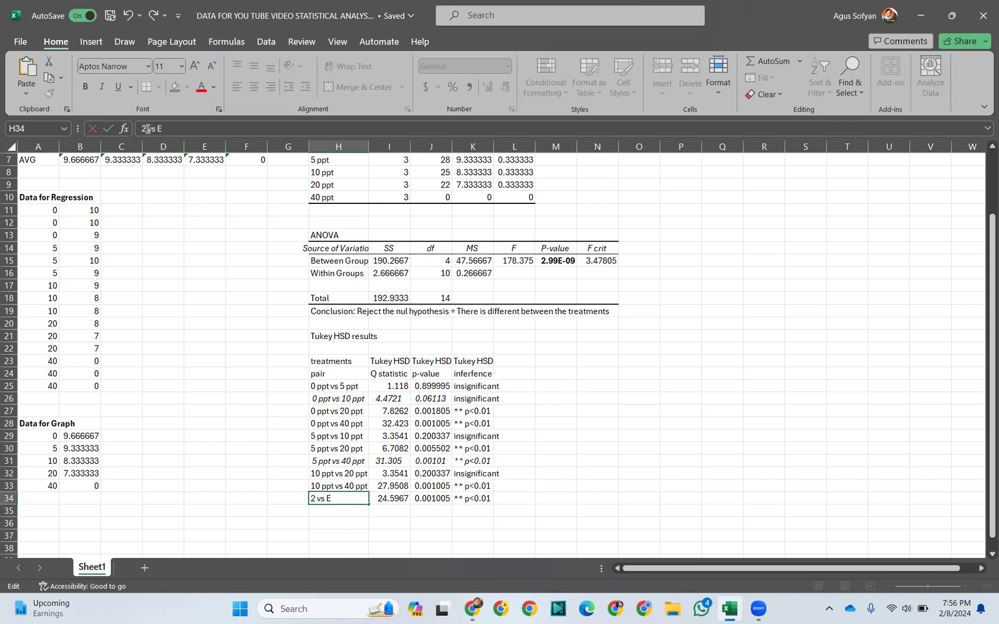
{"action": "type", "text": " ppt"}
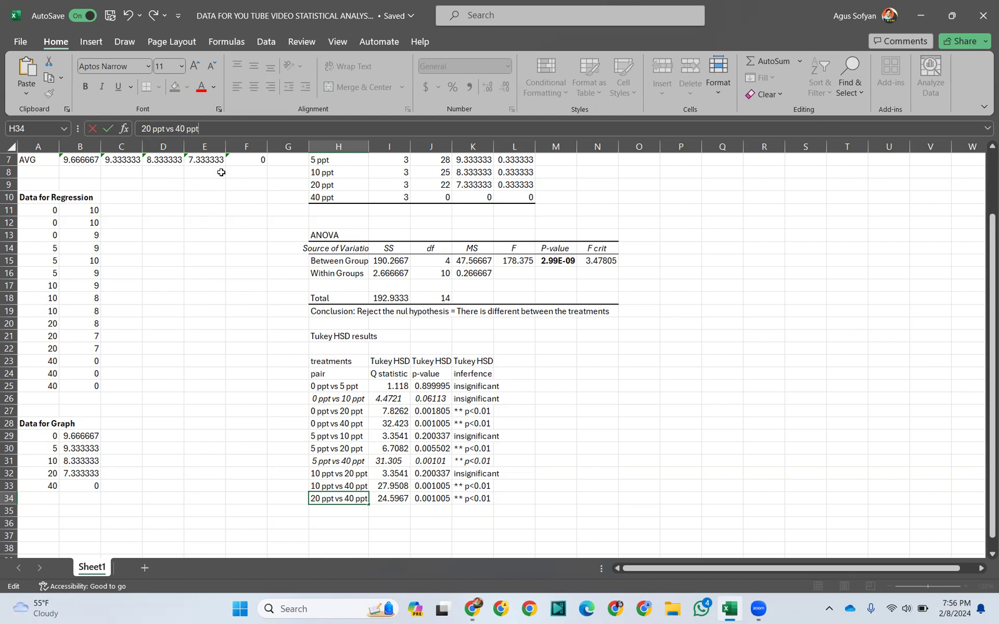
{"action": "left_click", "coordinate": [526, 450]}
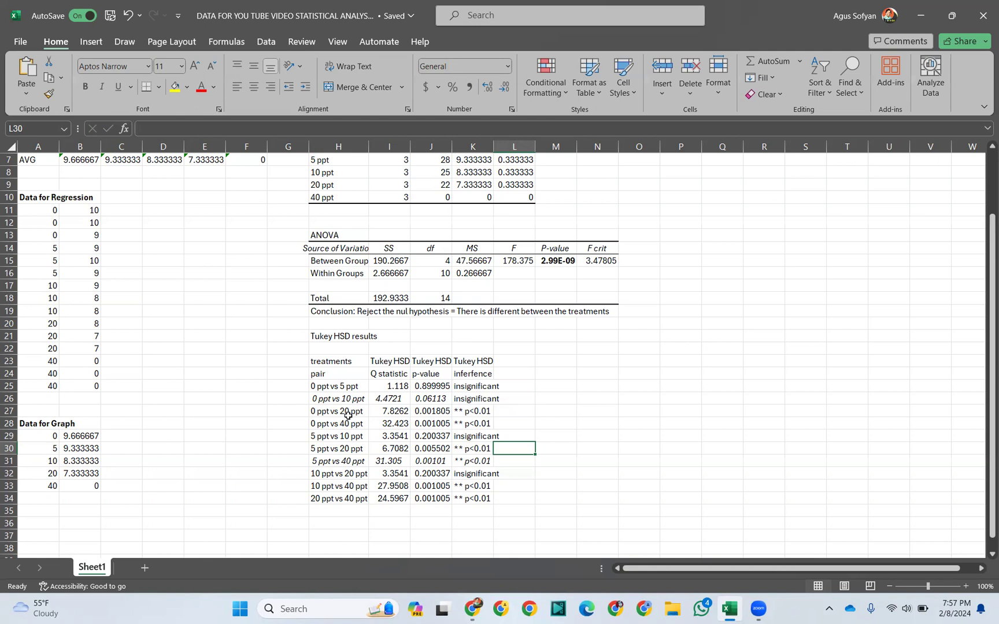
Step: Bold the Tukey inferences in K27 and K28 and their 0 ppt vs 20 ppt and 0 ppt vs 40 ppt labels in H27:H28
{"action": "left_click", "coordinate": [484, 412]}
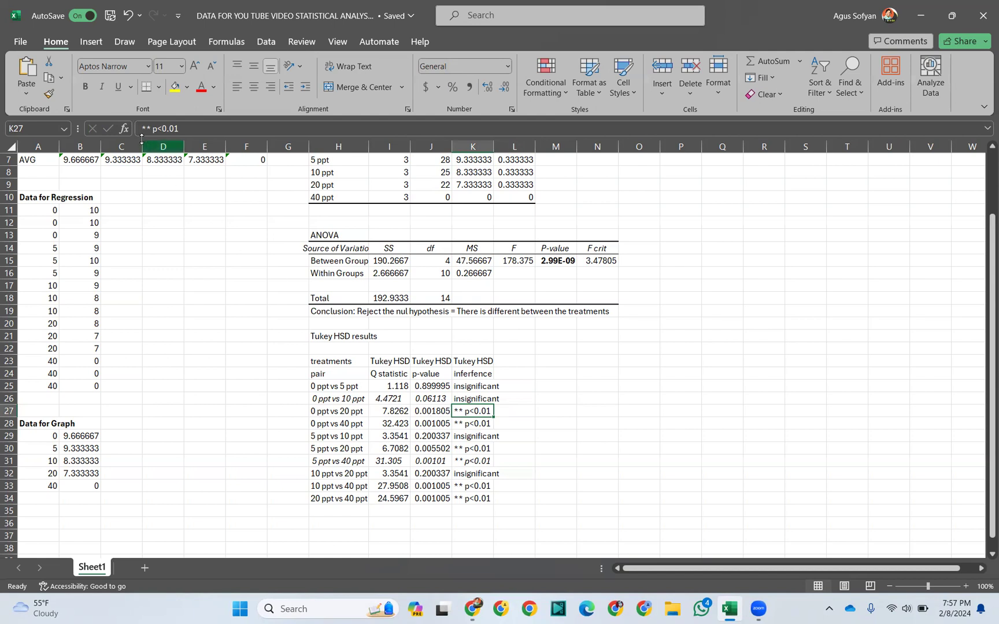
{"action": "left_click", "coordinate": [86, 87]}
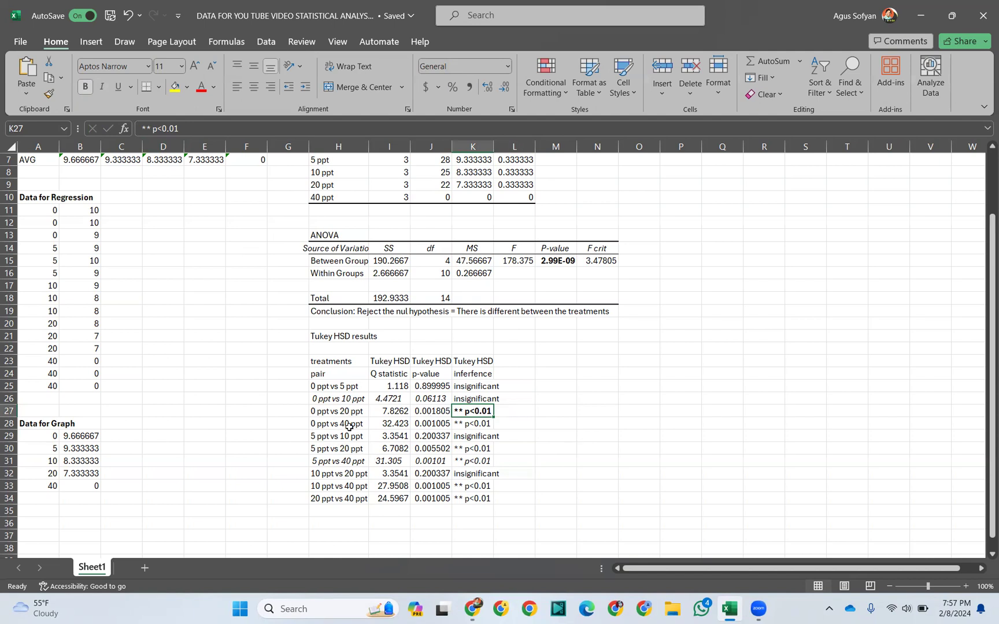
{"action": "left_click", "coordinate": [484, 426]}
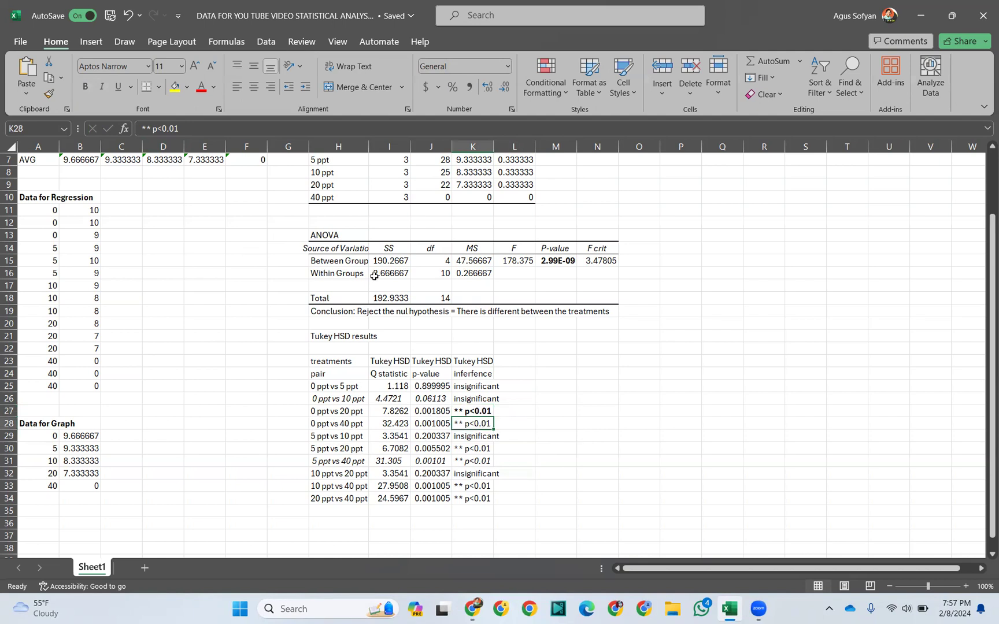
{"action": "left_click", "coordinate": [85, 87]}
{"action": "left_click_drag", "start_coordinate": [332, 412], "coordinate": [333, 425]}
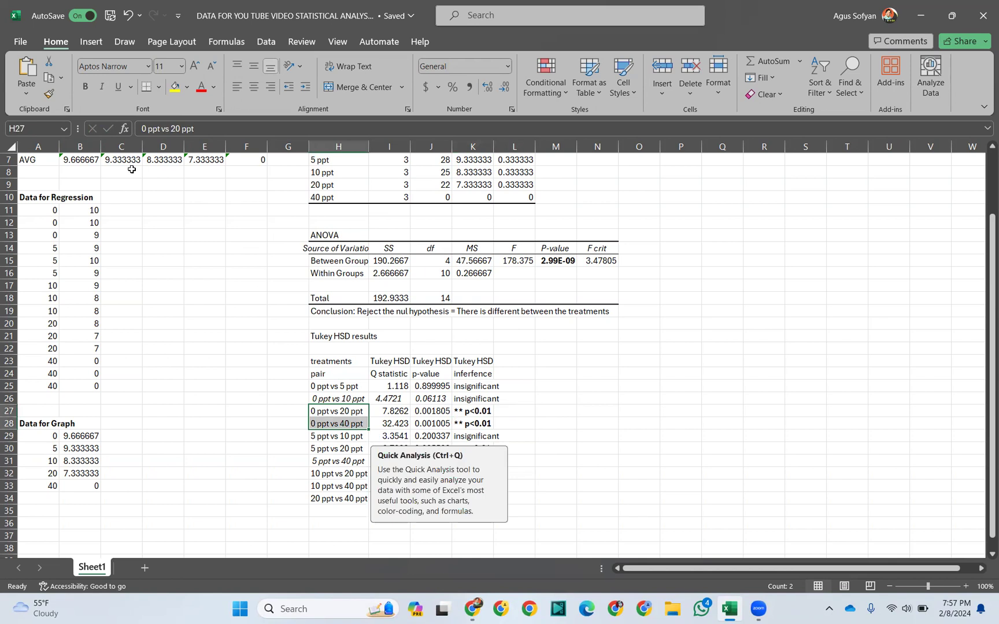
{"action": "left_click", "coordinate": [85, 87]}
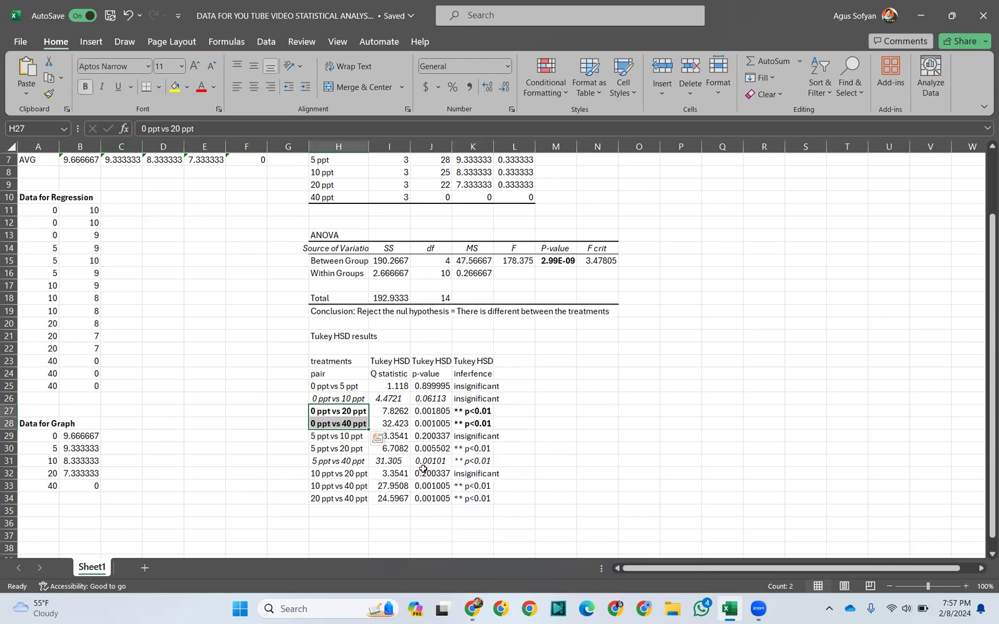
Step: Bold the pair labels in H30 and H31 and their Tukey inferences in K30 and K31
{"action": "left_click", "coordinate": [340, 453]}
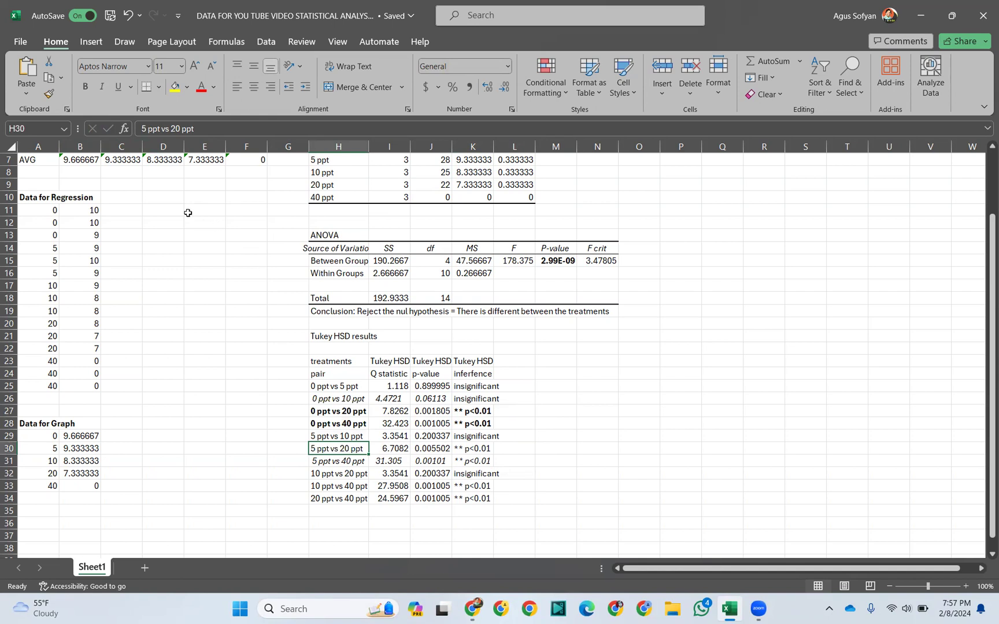
{"action": "left_click", "coordinate": [85, 87]}
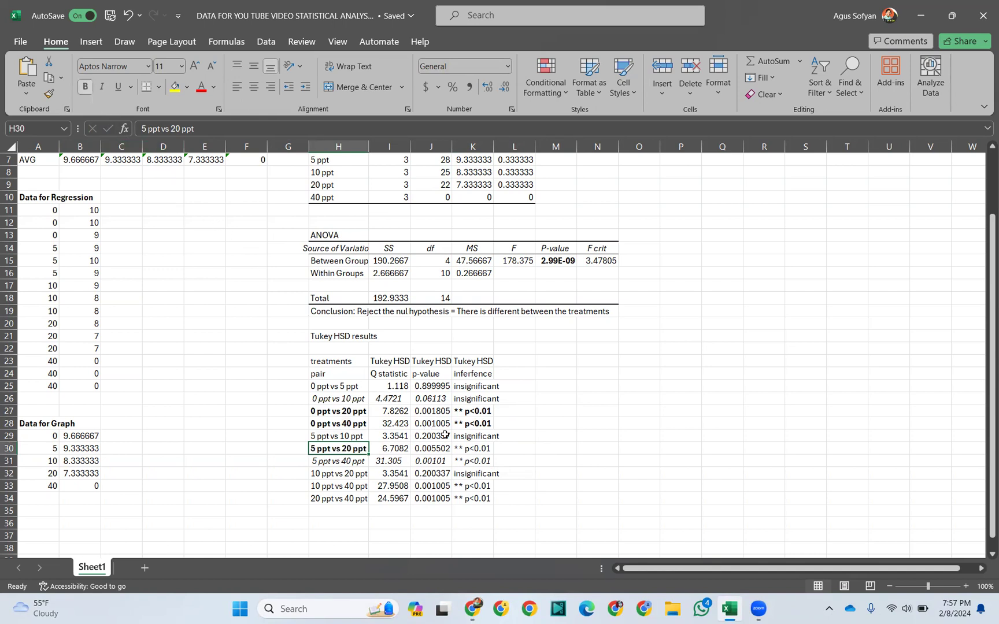
{"action": "left_click", "coordinate": [472, 448]}
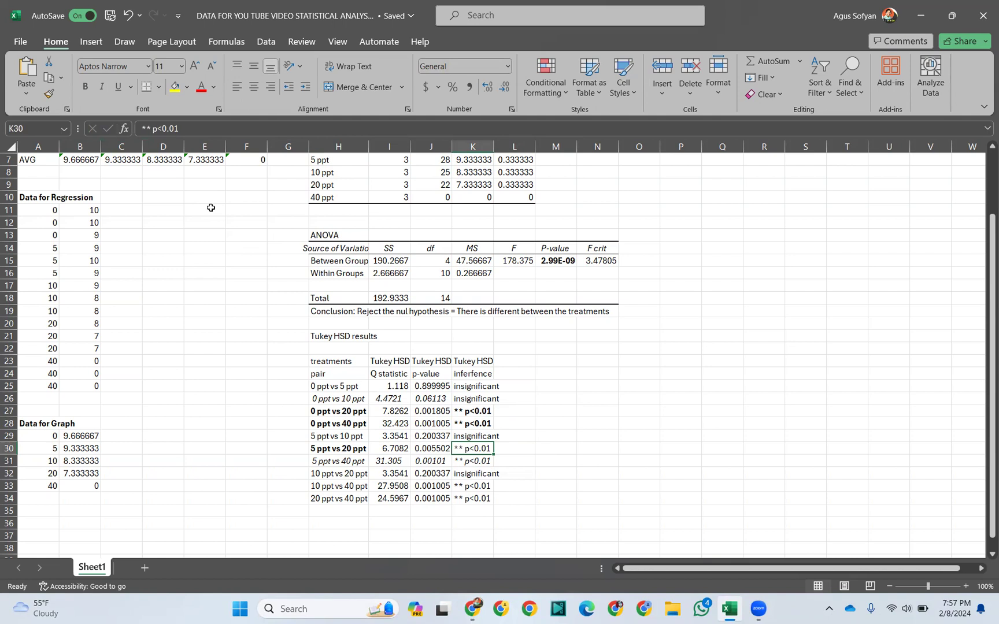
{"action": "left_click", "coordinate": [85, 87]}
{"action": "left_click", "coordinate": [337, 463]}
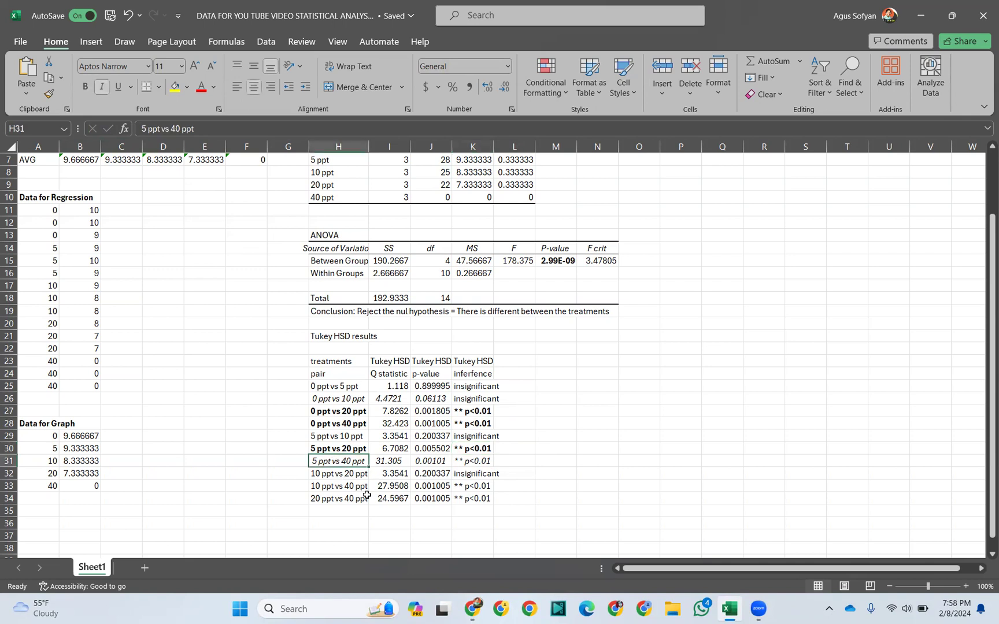
{"action": "left_click", "coordinate": [85, 87]}
{"action": "left_click", "coordinate": [479, 458]}
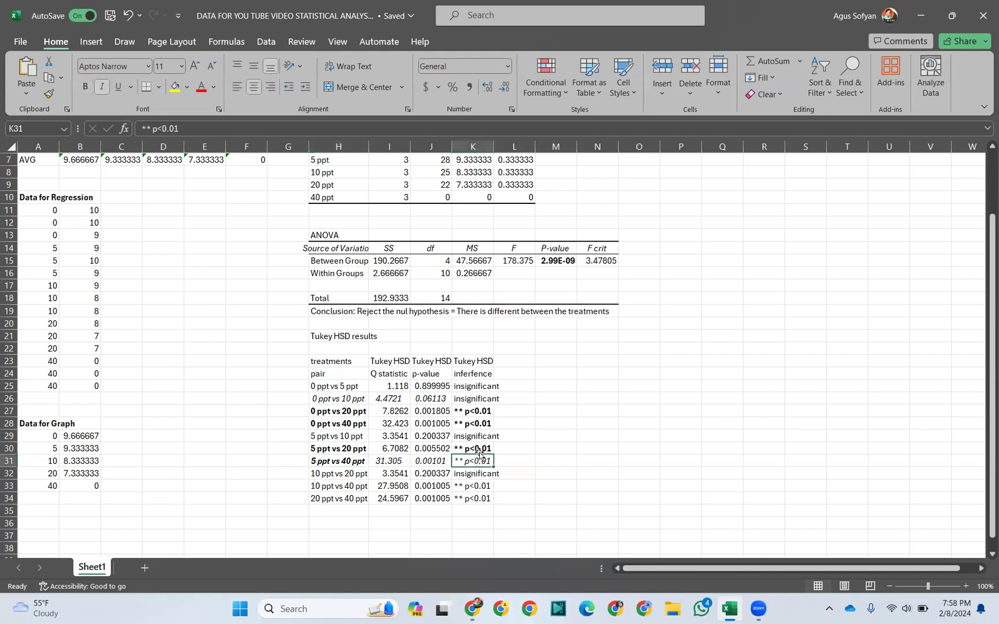
{"action": "left_click", "coordinate": [86, 88]}
Step: Bold the 10 ppt vs 40 ppt and 20 ppt vs 40 ppt labels in H33 and H34 and their inferences in K33 and K34
{"action": "left_click", "coordinate": [334, 487]}
{"action": "left_click", "coordinate": [86, 87]}
{"action": "left_click", "coordinate": [472, 486]}
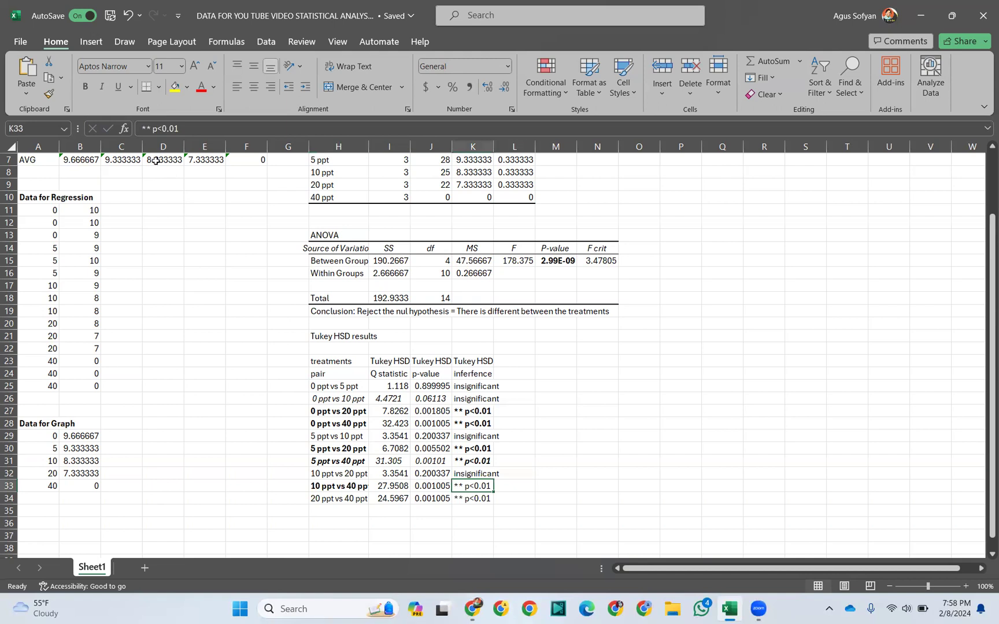
{"action": "left_click", "coordinate": [87, 90]}
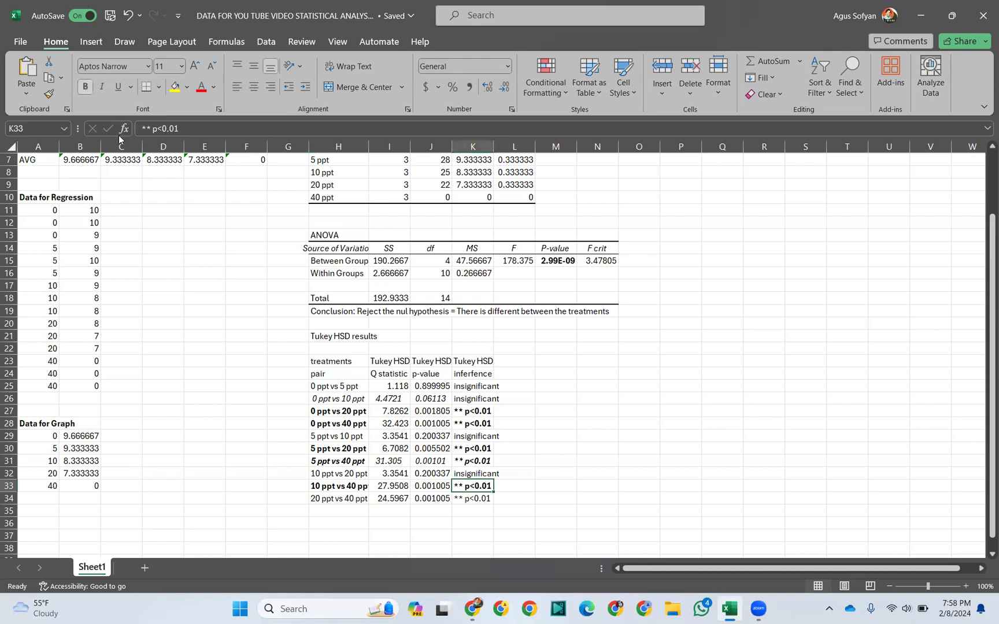
{"action": "left_click", "coordinate": [334, 502]}
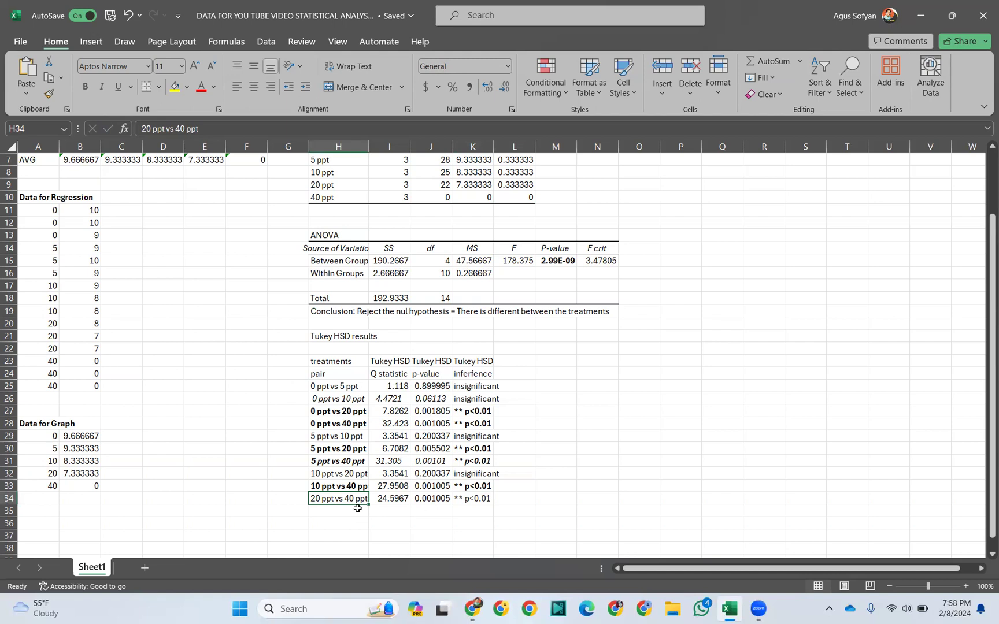
{"action": "left_click", "coordinate": [87, 90]}
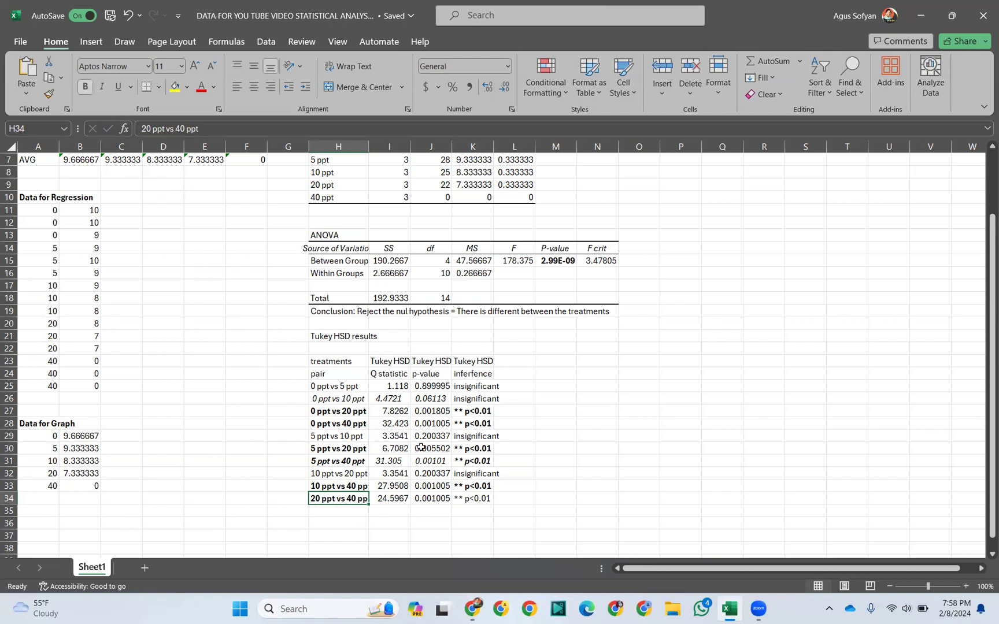
{"action": "left_click", "coordinate": [480, 500]}
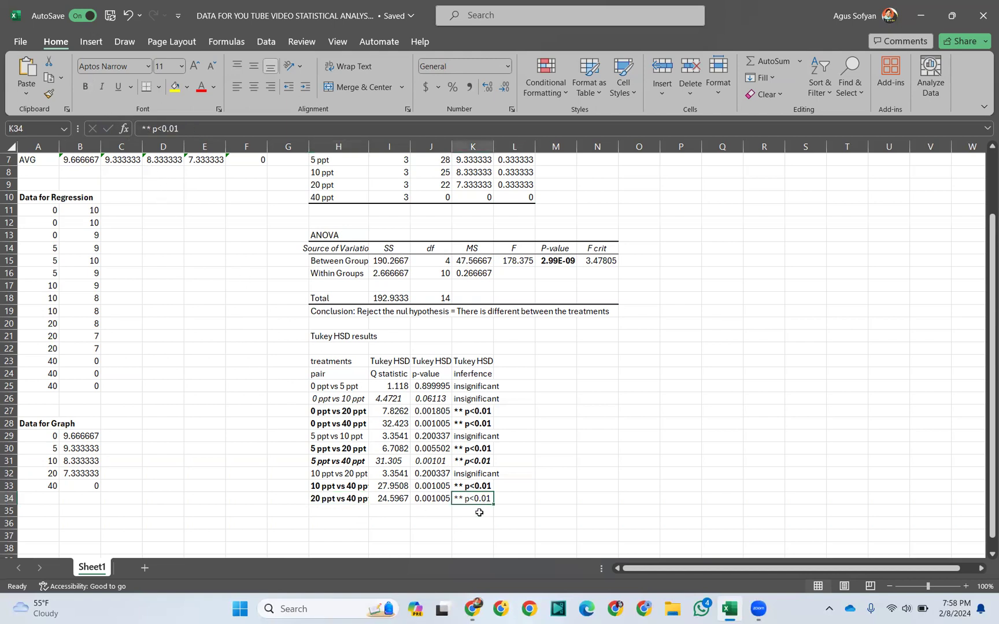
{"action": "left_click", "coordinate": [85, 87]}
{"action": "left_click", "coordinate": [525, 437]}
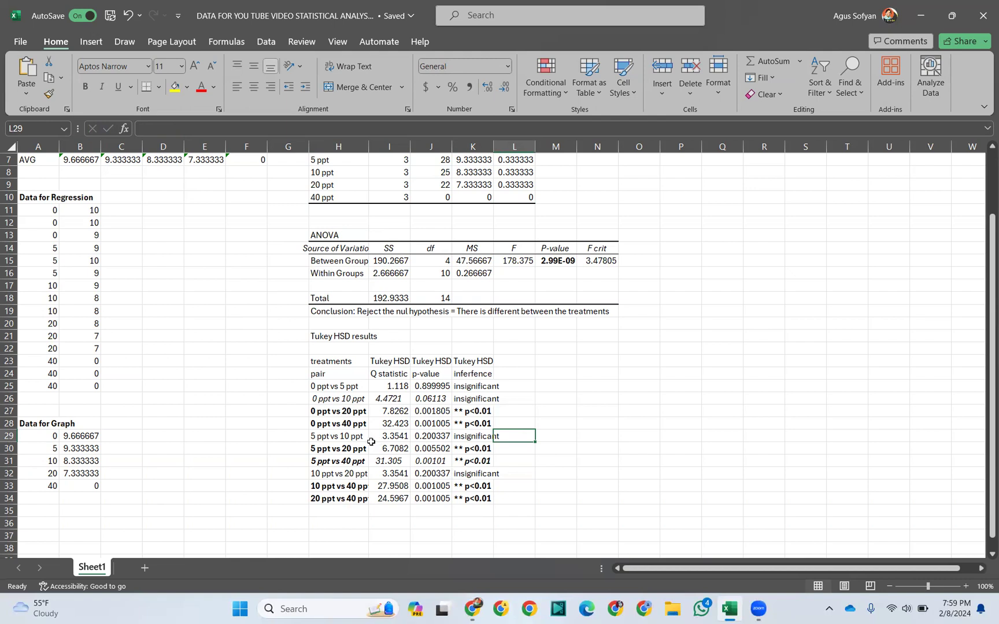
{"action": "scroll", "coordinate": [382, 442], "scroll_direction": "down", "scroll_amount": 1}
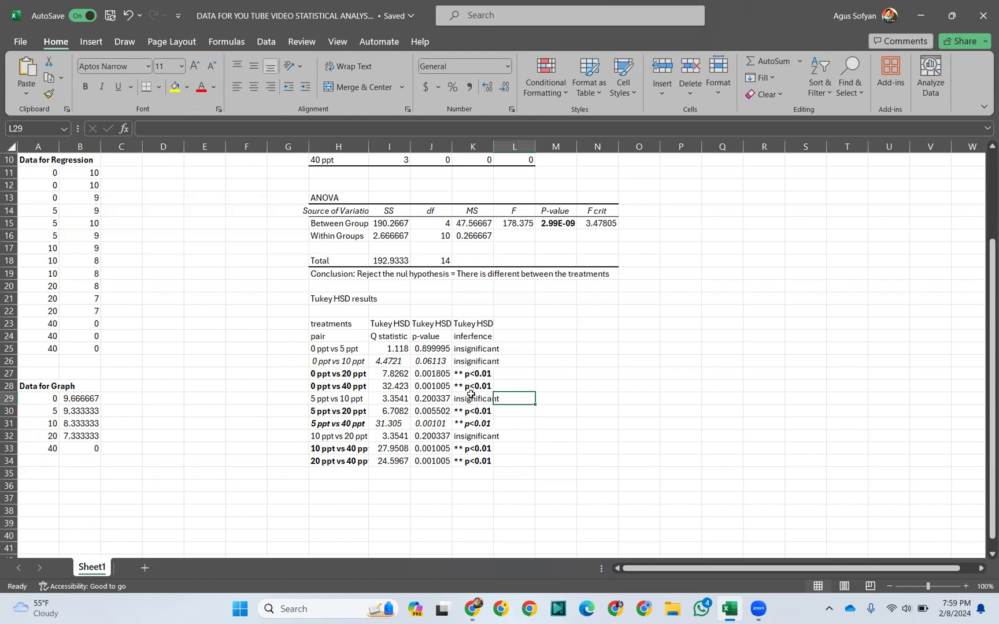
{"action": "scroll", "coordinate": [177, 373], "scroll_direction": "up", "scroll_amount": 3}
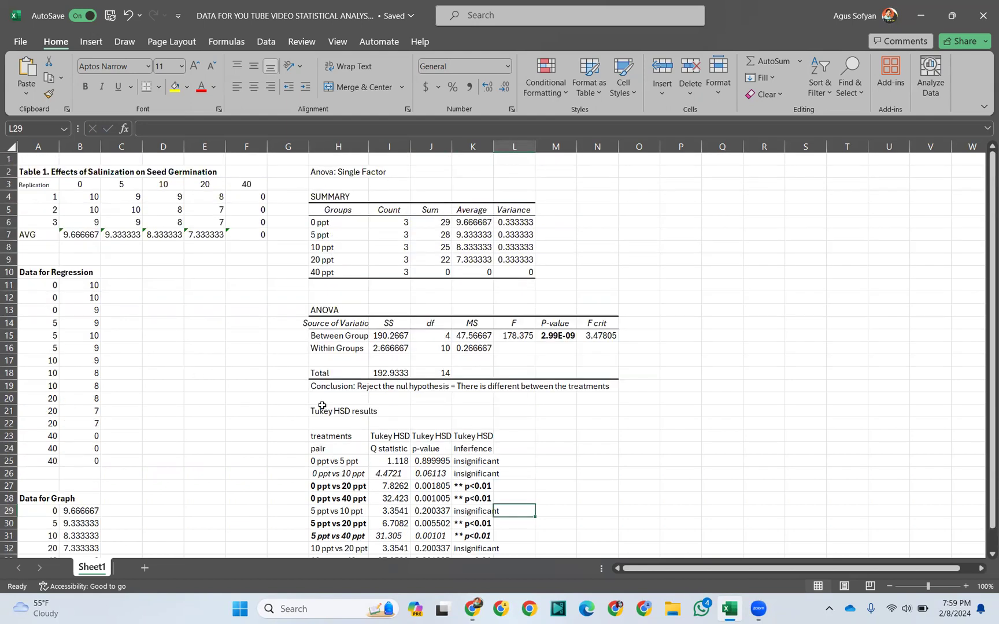
{"action": "scroll", "coordinate": [330, 408], "scroll_direction": "down", "scroll_amount": 3}
{"action": "scroll", "coordinate": [239, 401], "scroll_direction": "up", "scroll_amount": 1}
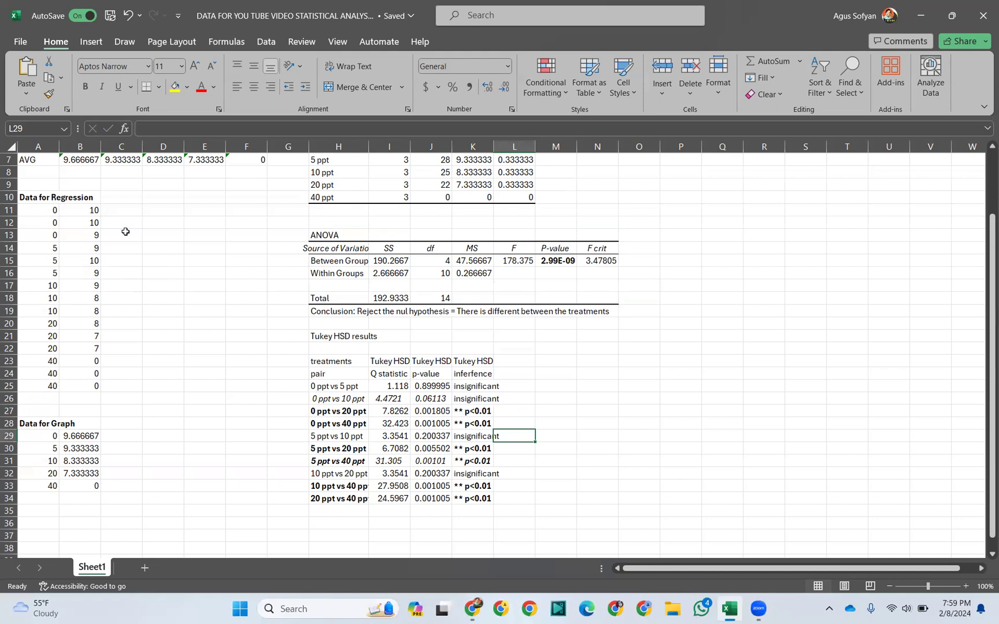
Step: Start a Regression from the data analysis tools with Y range B11:B25 and X range A11:A25
{"action": "left_click", "coordinate": [265, 40]}
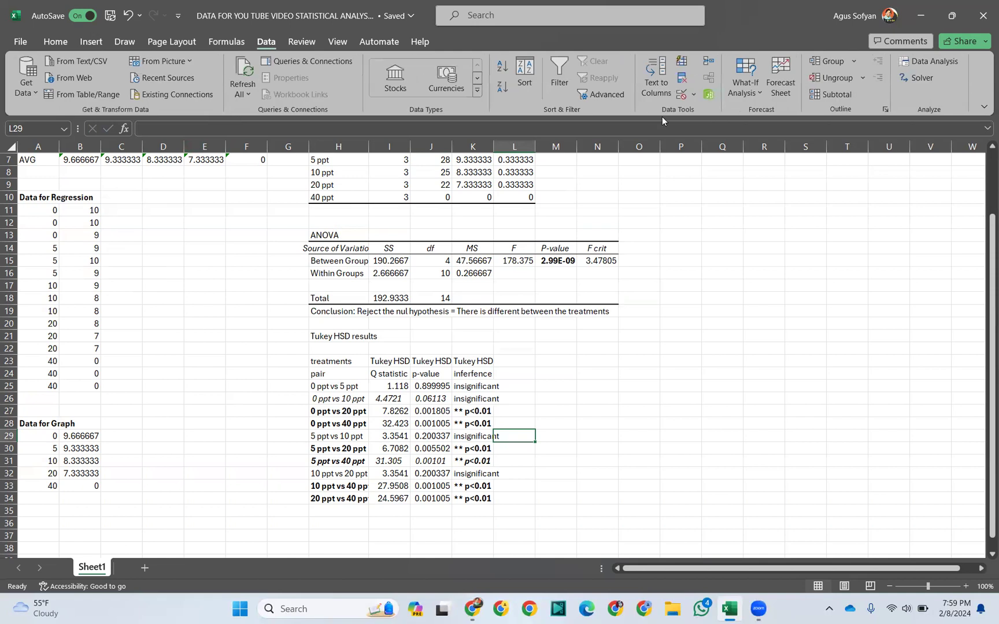
{"action": "left_click", "coordinate": [942, 62]}
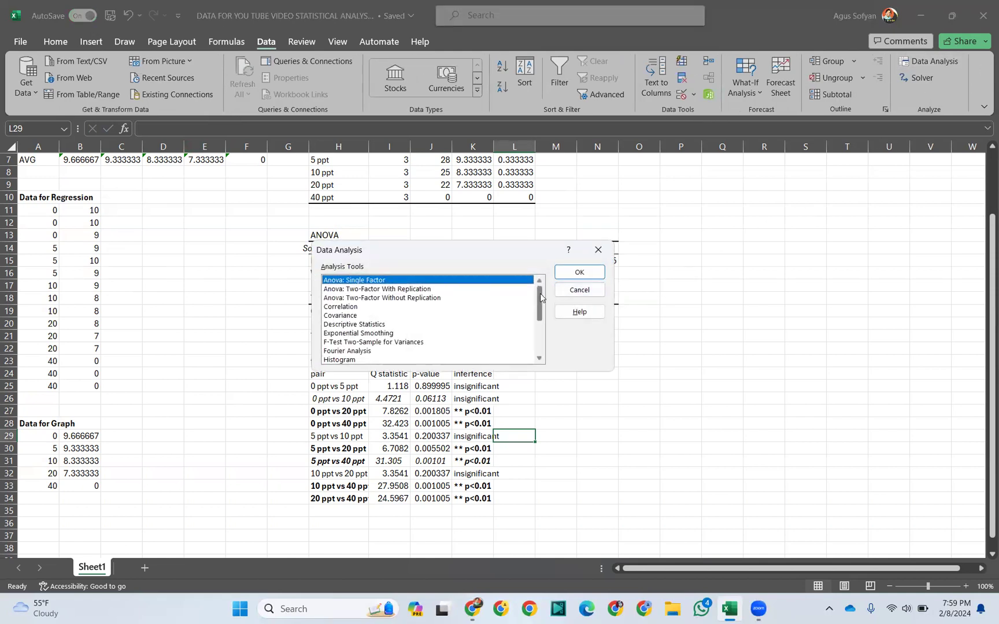
{"action": "left_click_drag", "start_coordinate": [541, 300], "coordinate": [542, 339]}
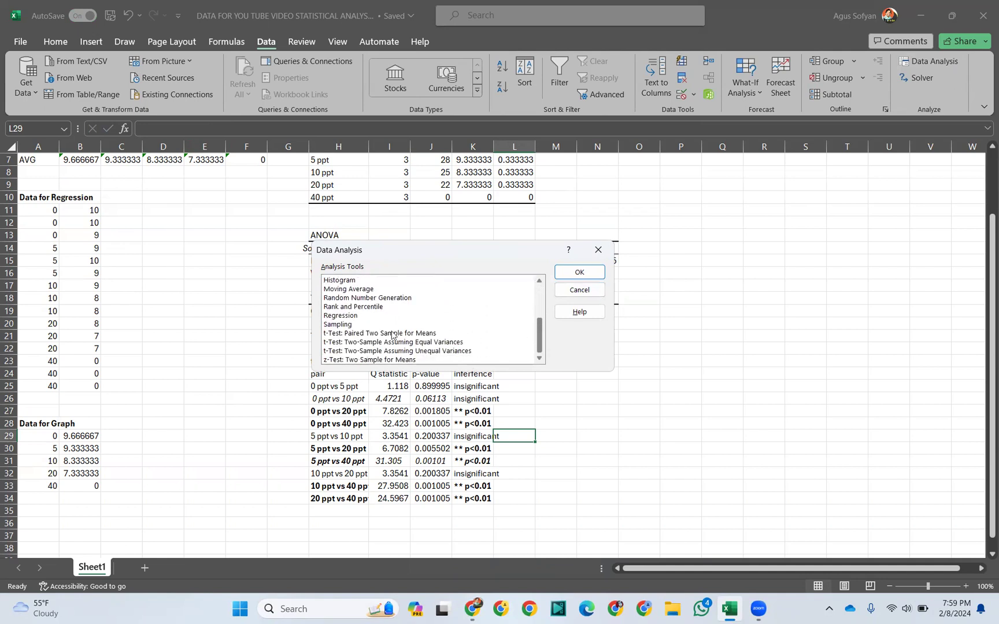
{"action": "left_click", "coordinate": [344, 316]}
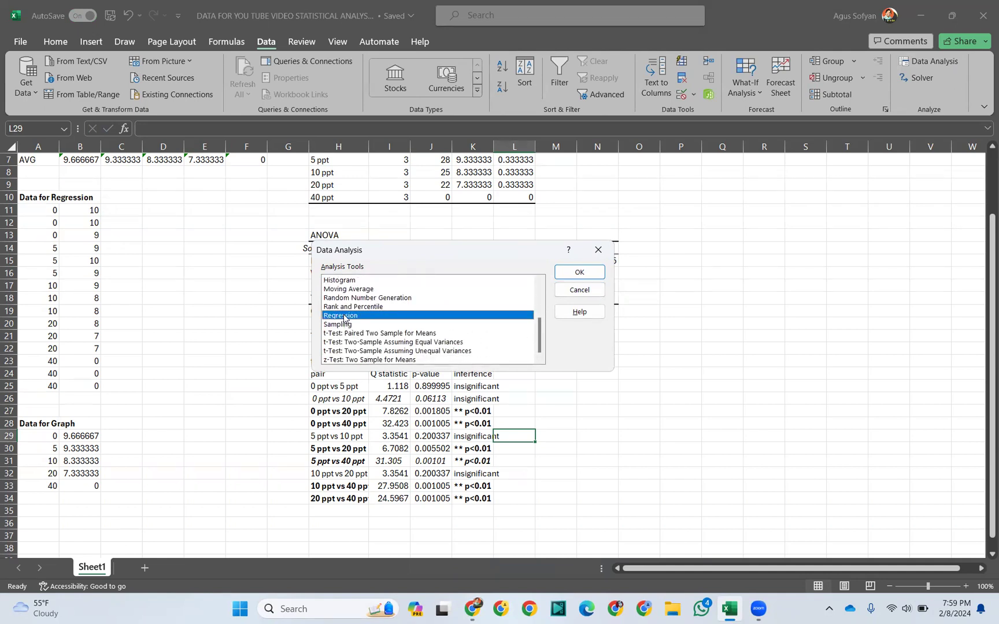
{"action": "left_click", "coordinate": [590, 272]}
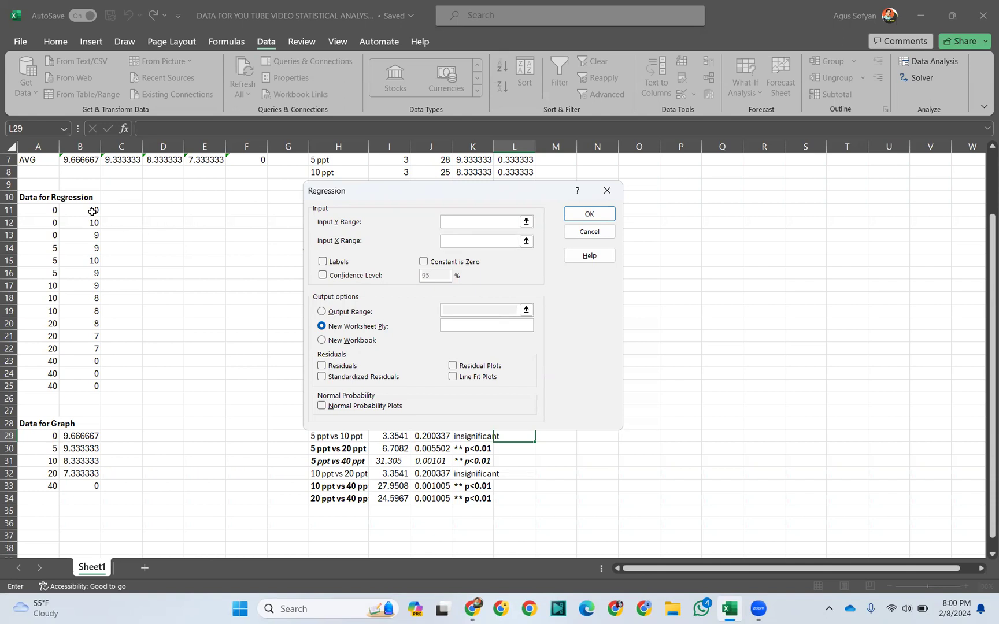
{"action": "left_click_drag", "start_coordinate": [93, 211], "coordinate": [82, 385]}
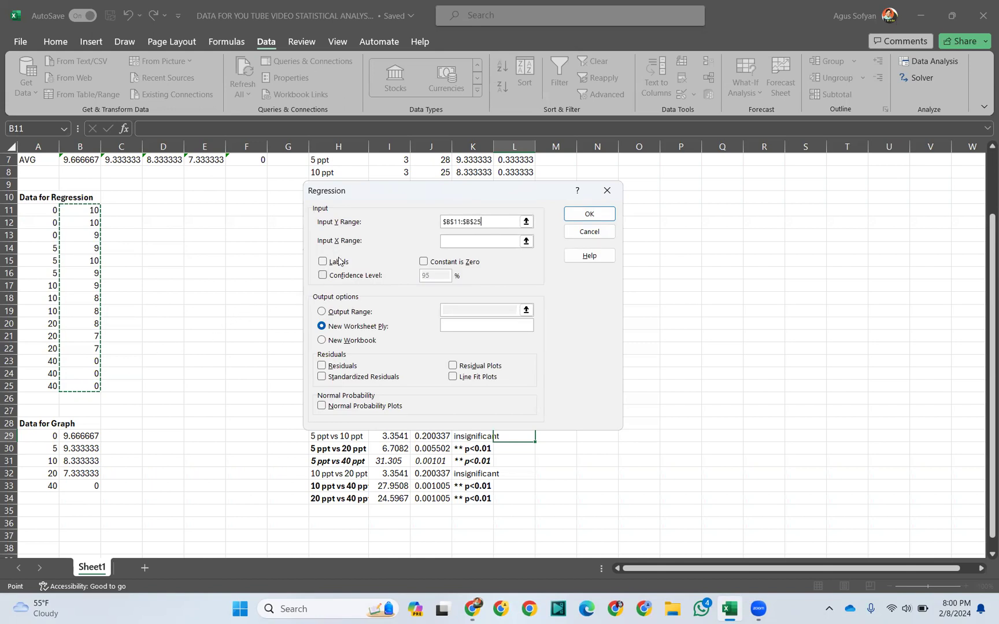
{"action": "left_click", "coordinate": [446, 242]}
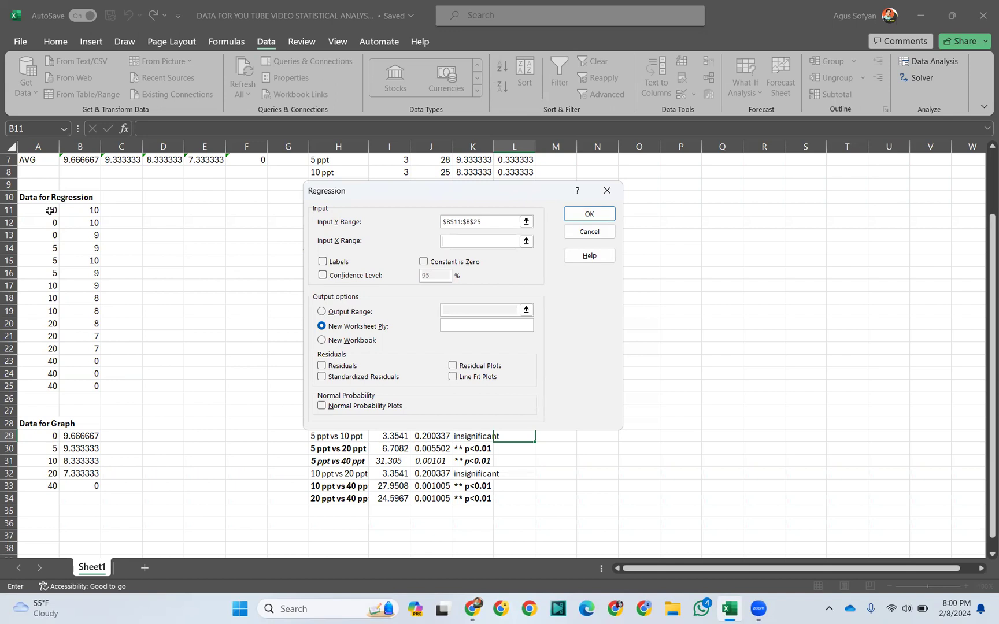
{"action": "left_click_drag", "start_coordinate": [50, 210], "coordinate": [43, 382]}
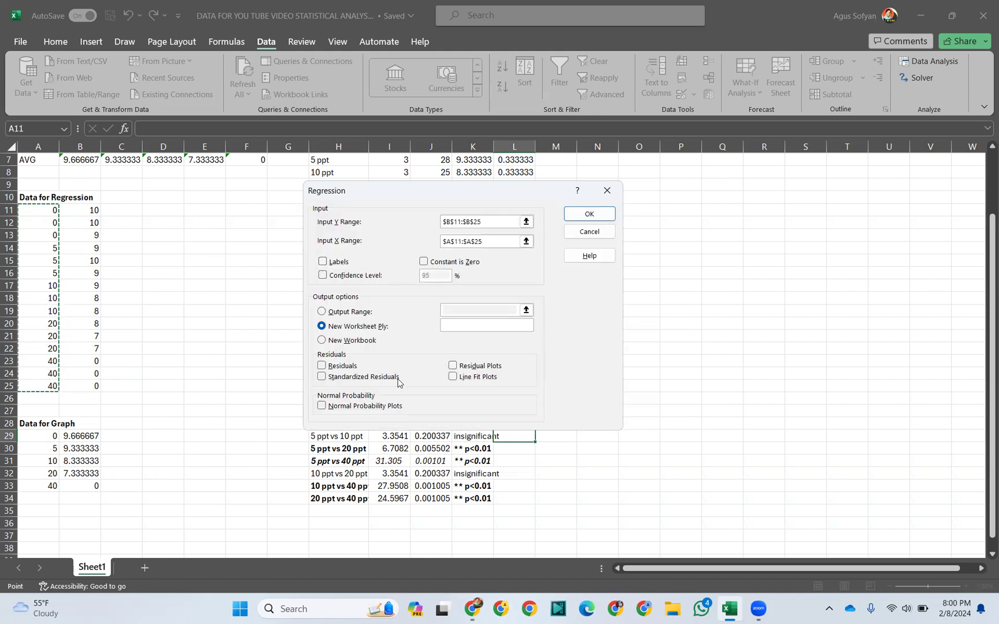
Step: Enable the 95% confidence level, set the output range to H36:O39 and run the regression
{"action": "left_click", "coordinate": [323, 276]}
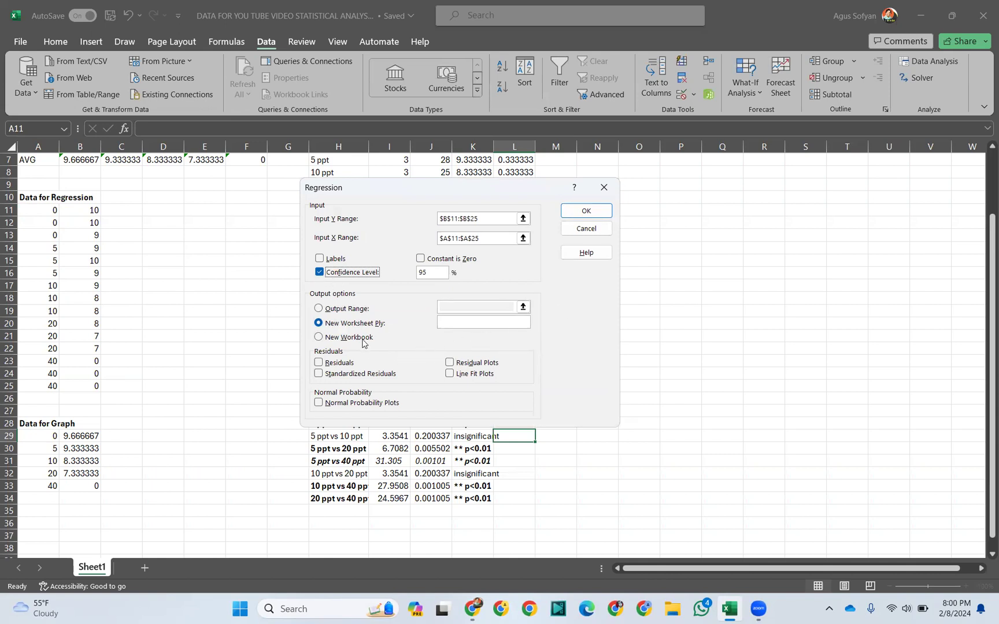
{"action": "left_click", "coordinate": [318, 309]}
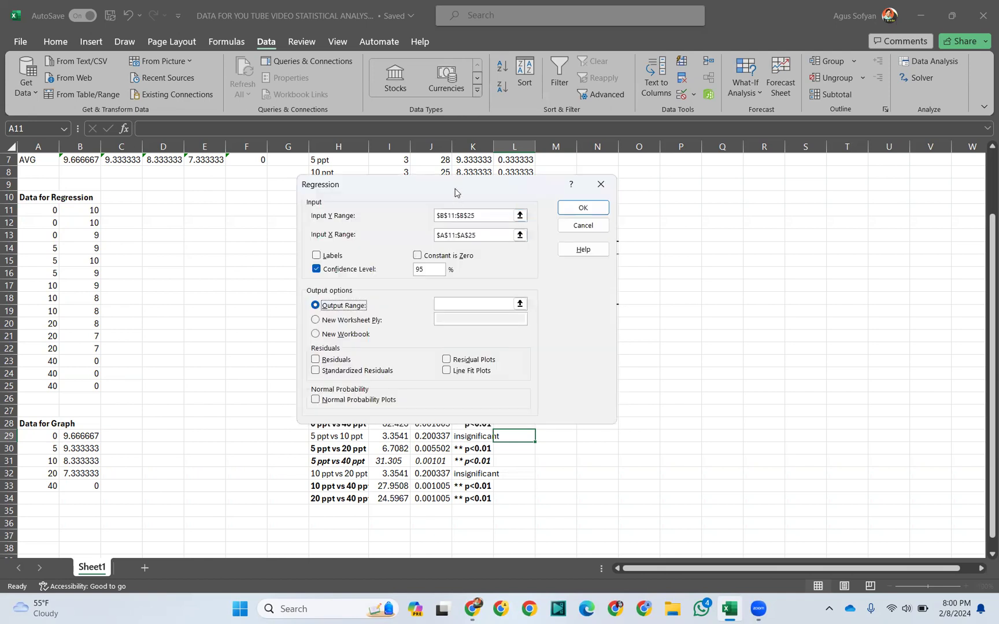
{"action": "left_click_drag", "start_coordinate": [456, 189], "coordinate": [491, 222]}
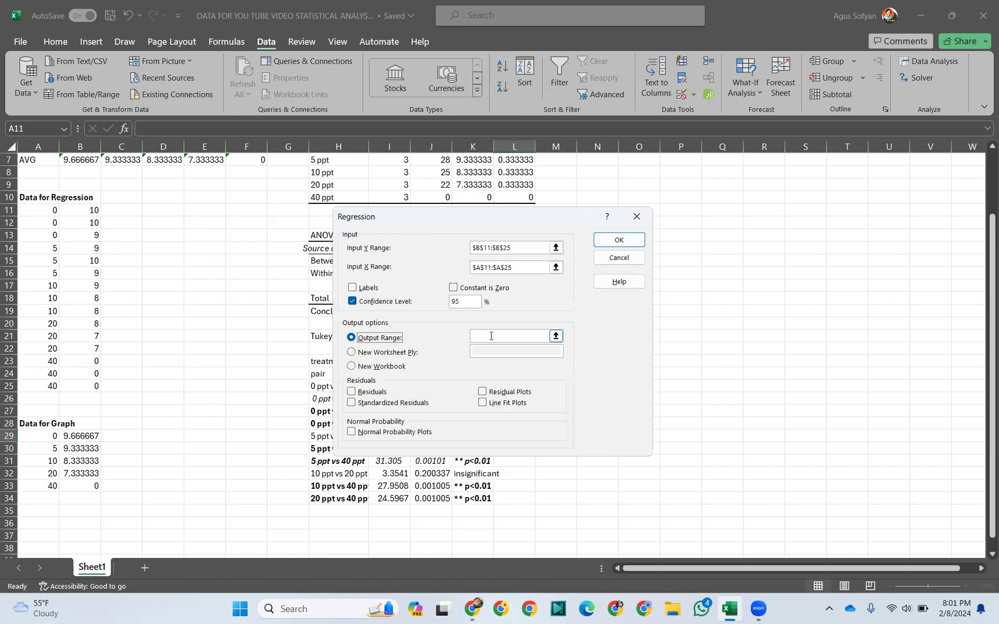
{"action": "left_click", "coordinate": [520, 336]}
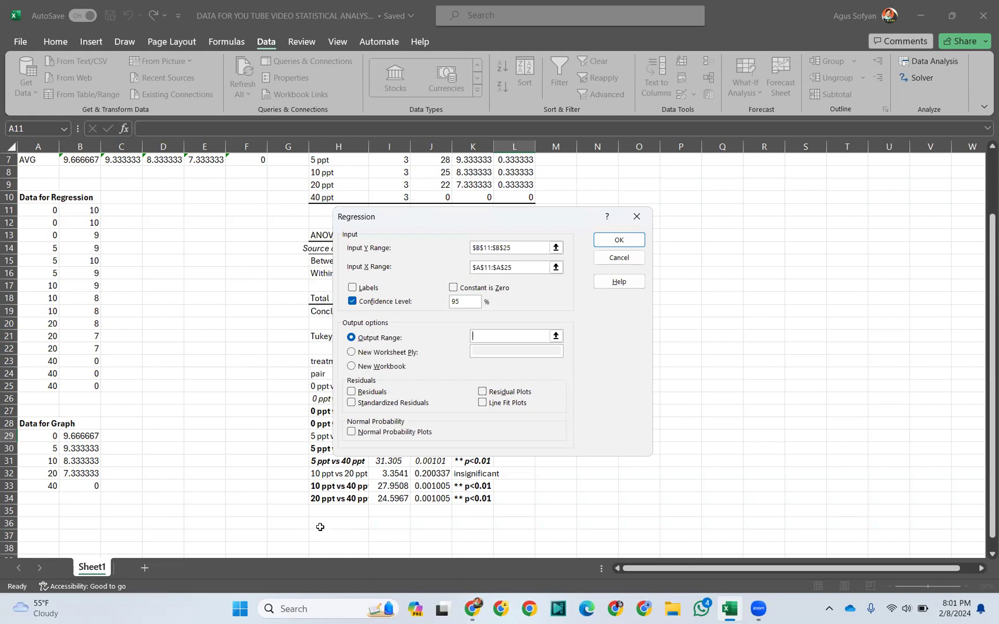
{"action": "left_click_drag", "start_coordinate": [321, 524], "coordinate": [620, 556]}
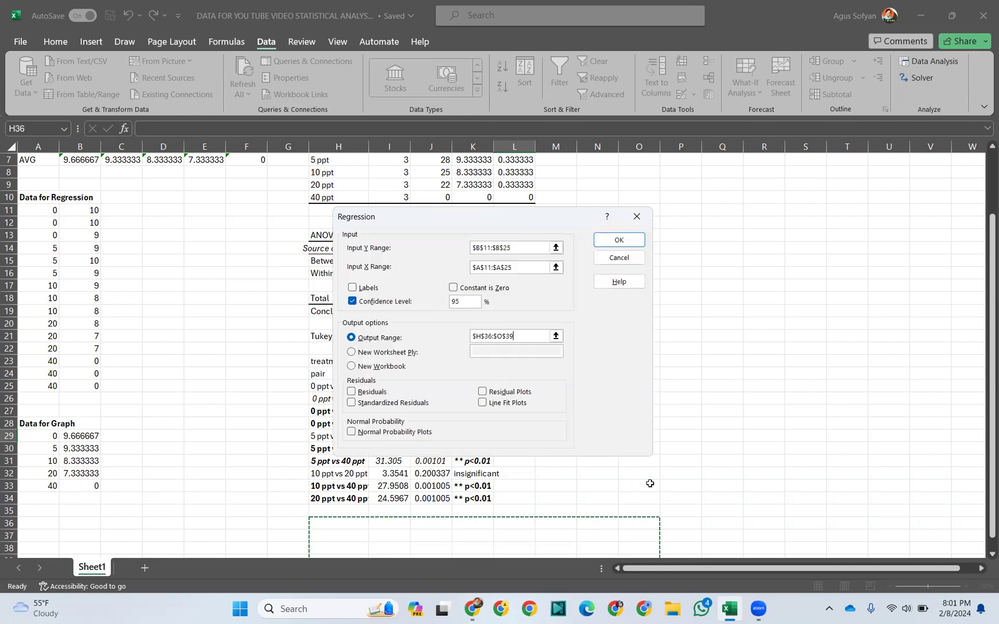
{"action": "left_click", "coordinate": [623, 239]}
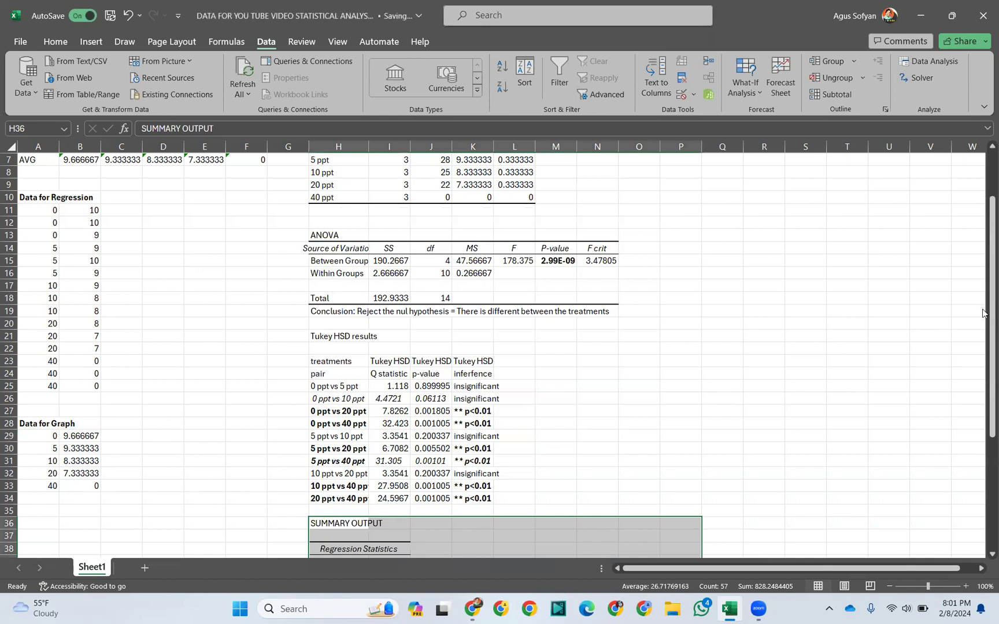
Step: Enter the regression equation "y = -0.24x + 10.58" in H55 below the coefficients table
{"action": "left_click_drag", "start_coordinate": [983, 302], "coordinate": [985, 443]}
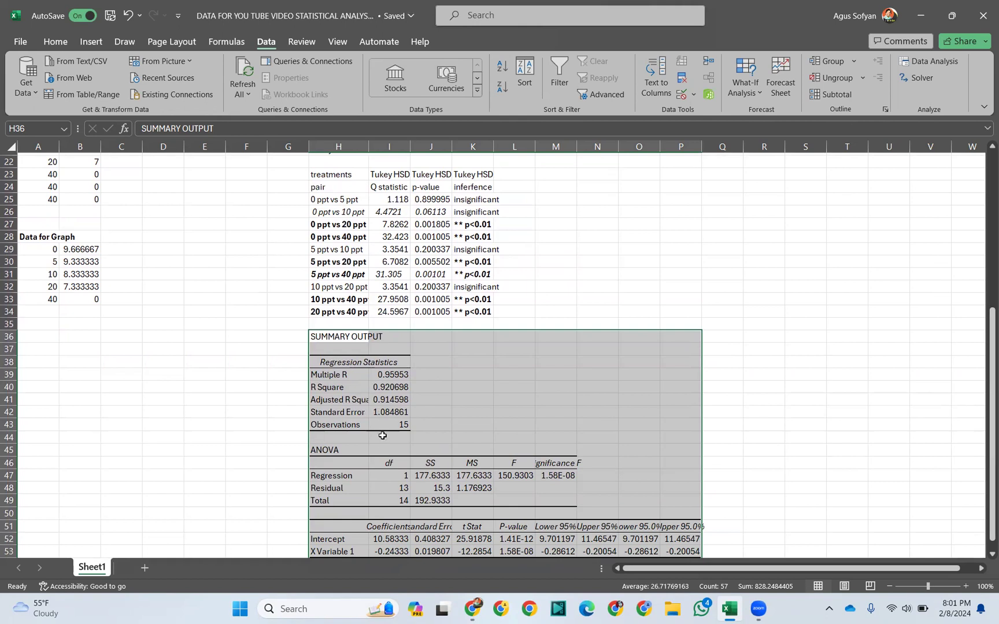
{"action": "scroll", "coordinate": [419, 454], "scroll_direction": "down", "scroll_amount": 2}
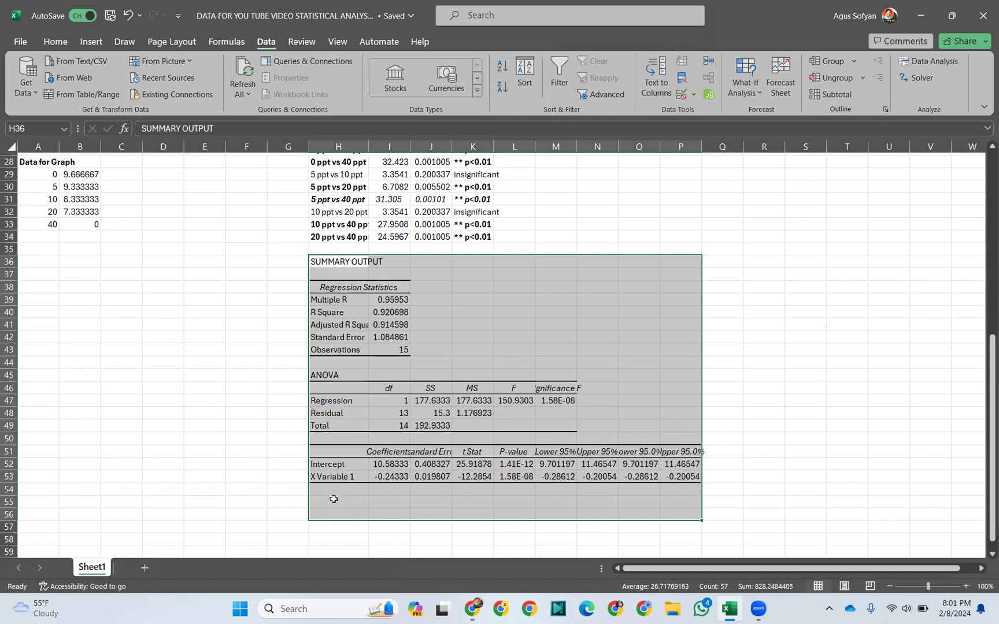
{"action": "left_click", "coordinate": [332, 498]}
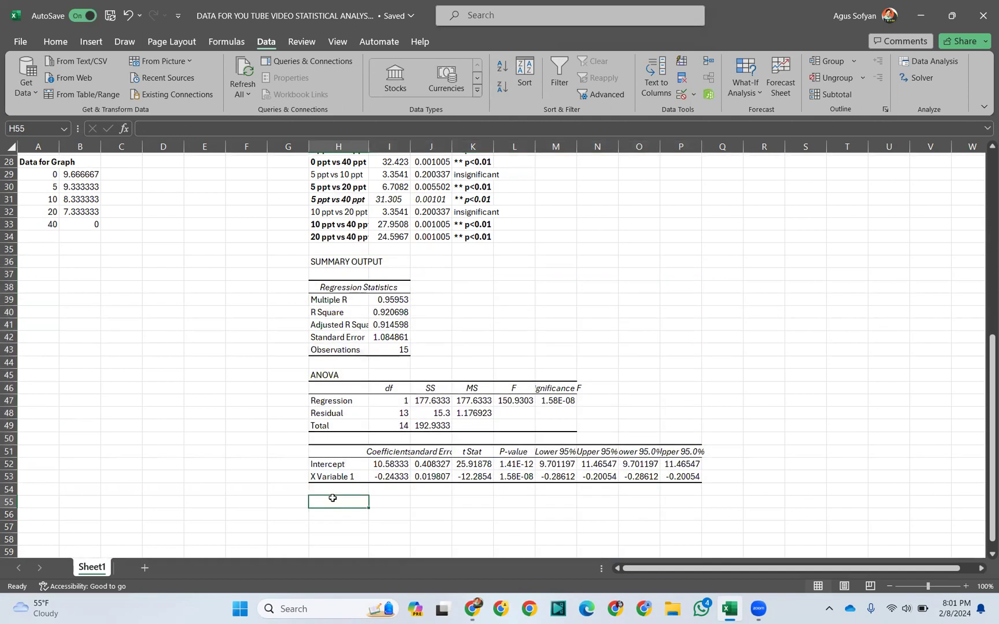
{"action": "type", "text": "y"}
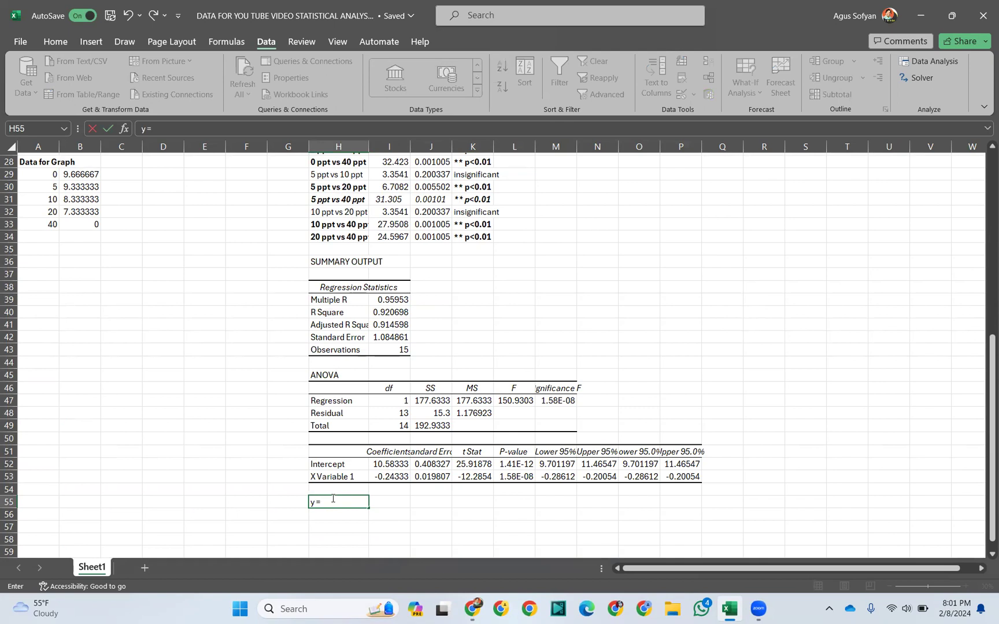
{"action": "type", "text": " = -0.24"}
{"action": "type", "text": "x + 10.58"}
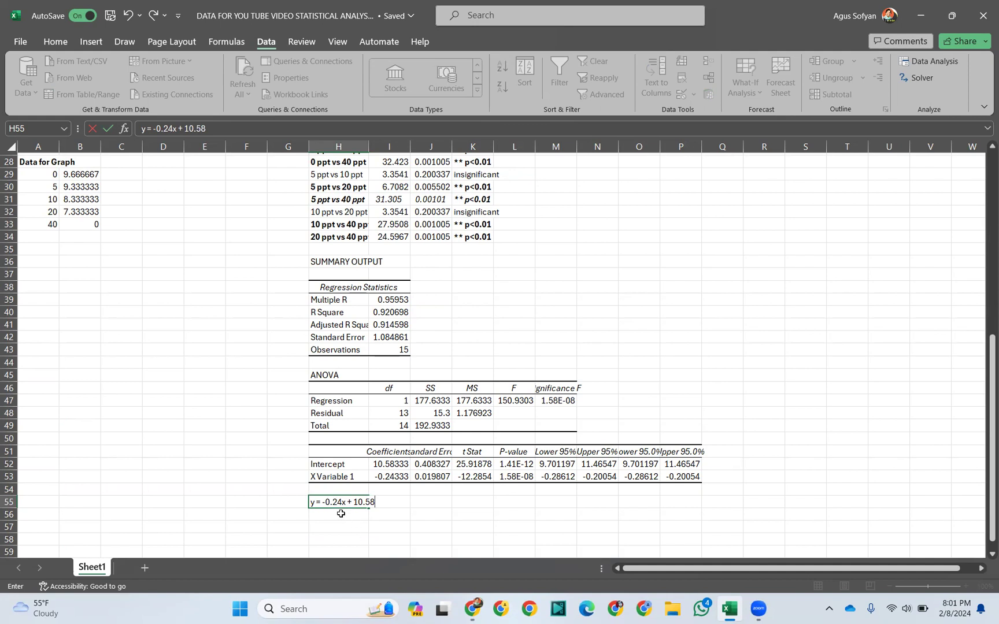
{"action": "left_click", "coordinate": [342, 513]}
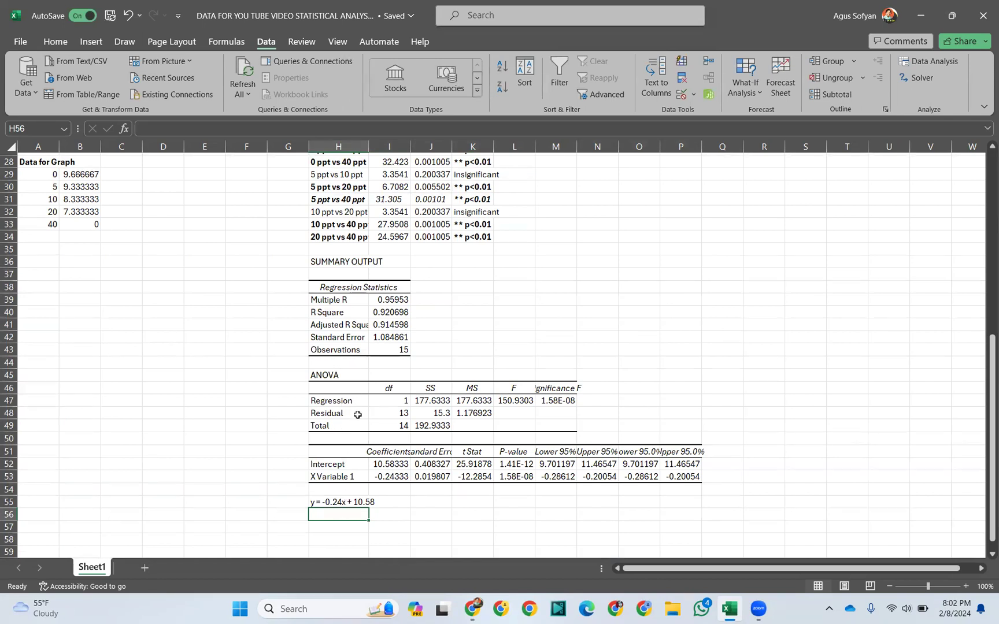
Step: Enter "R2 = 0.92" in H56 under the regression equation, based on the R Square statistic
{"action": "left_click", "coordinate": [386, 312]}
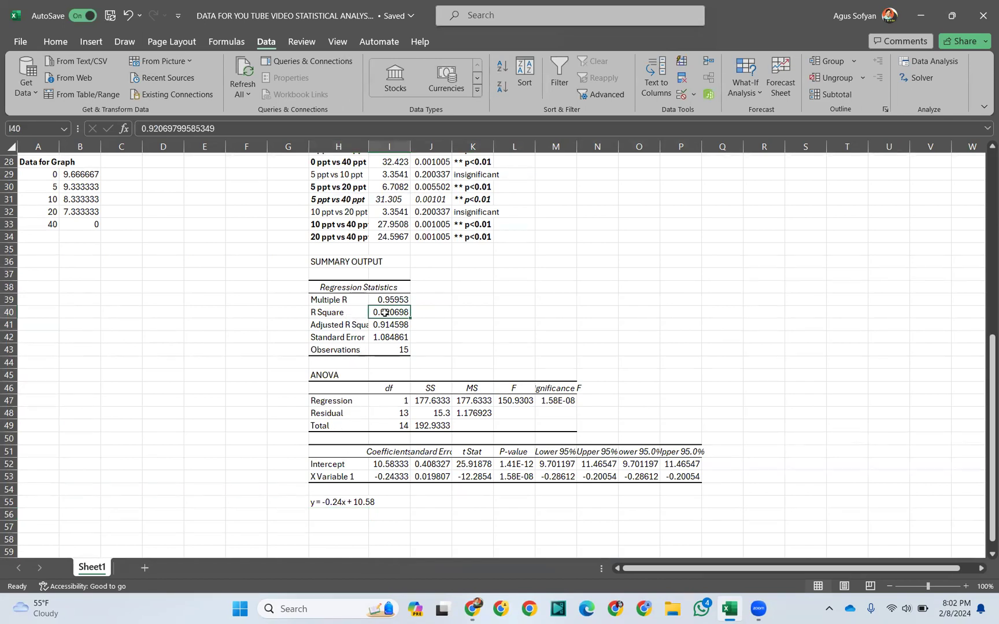
{"action": "left_click", "coordinate": [339, 316]}
{"action": "left_click", "coordinate": [337, 513]}
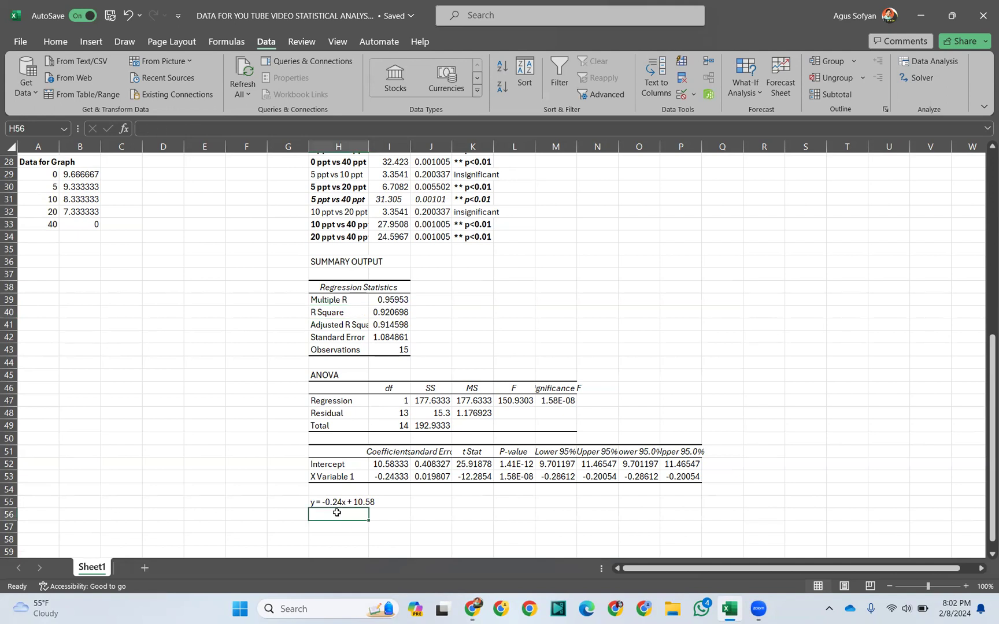
{"action": "type", "text": "R2"}
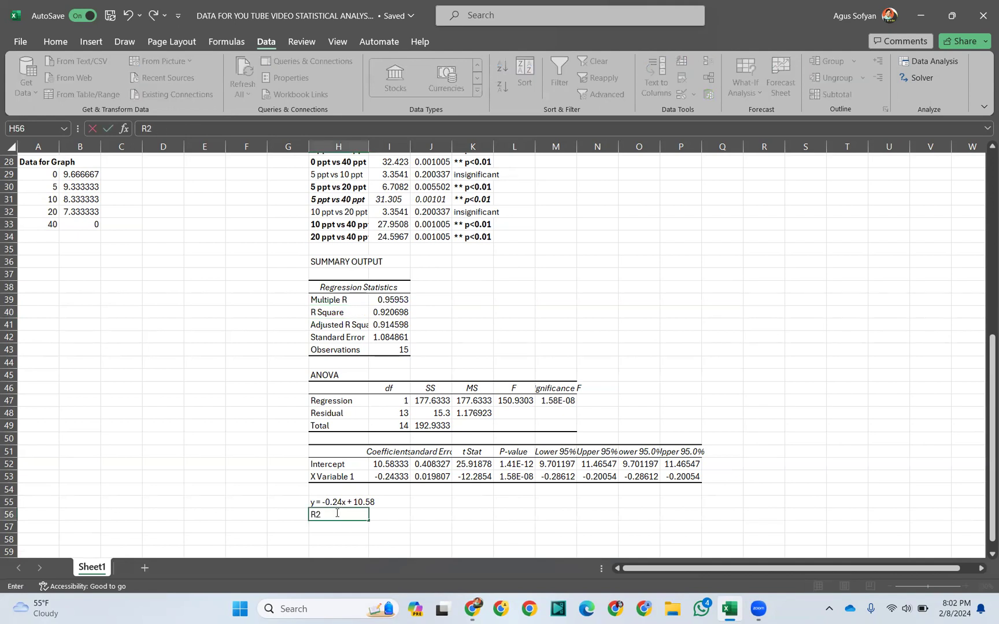
{"action": "type", "text": " = 0.92"}
Step: Review the germination averages in Table 1 against the Data for Regression and Data for Graph blocks
{"action": "scroll", "coordinate": [204, 417], "scroll_direction": "up", "scroll_amount": 2}
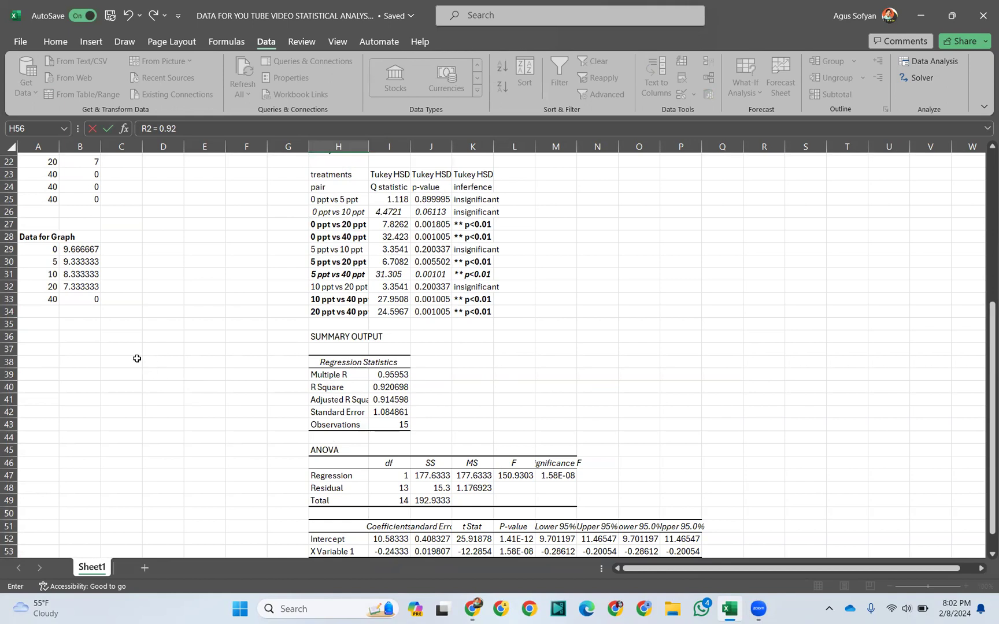
{"action": "scroll", "coordinate": [123, 292], "scroll_direction": "up", "scroll_amount": 1}
{"action": "scroll", "coordinate": [123, 292], "scroll_direction": "up", "scroll_amount": 3}
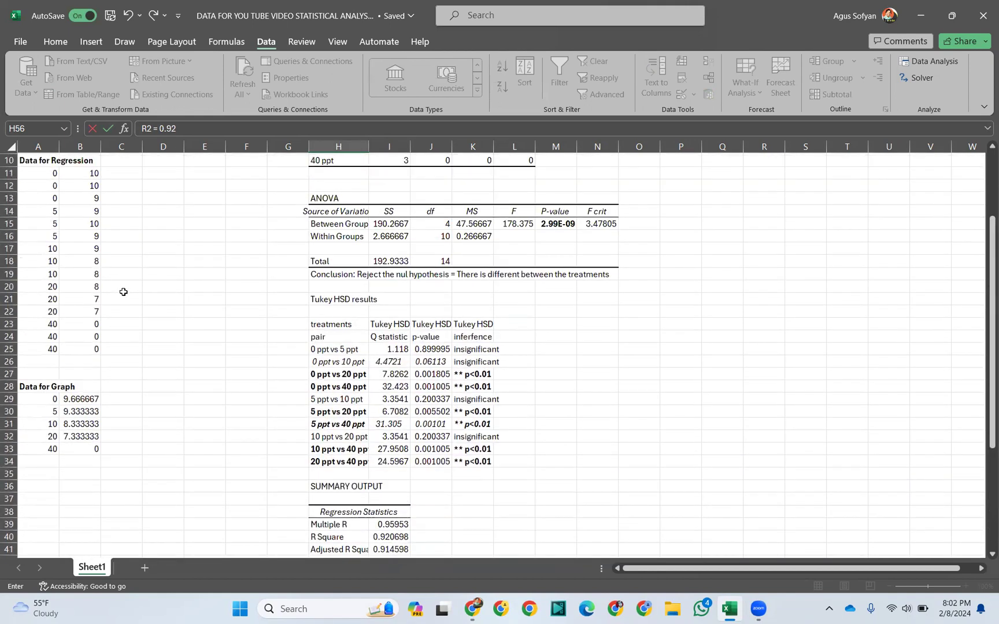
{"action": "scroll", "coordinate": [123, 292], "scroll_direction": "up", "scroll_amount": 1}
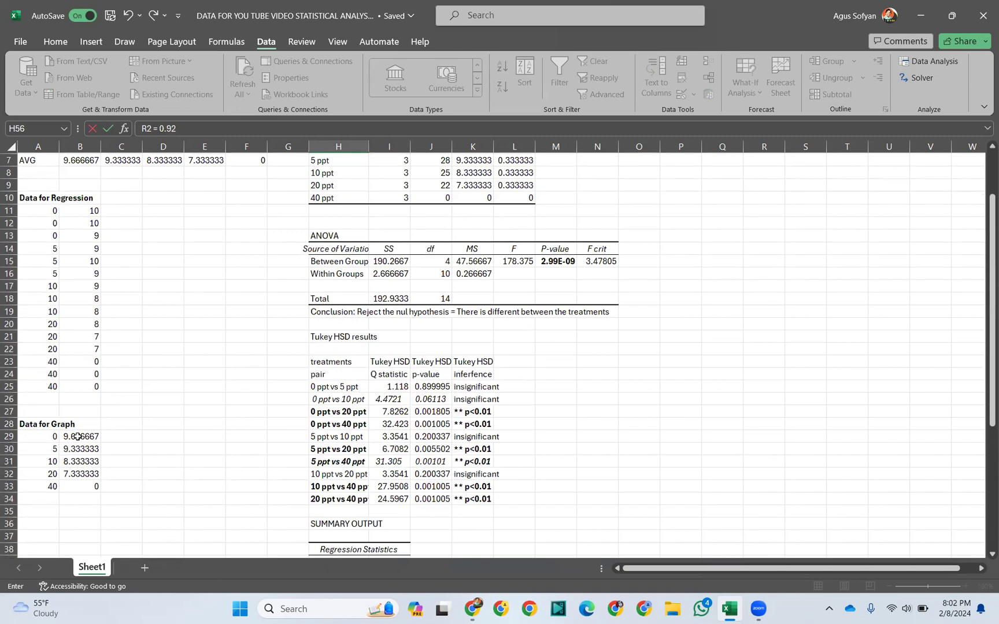
{"action": "scroll", "coordinate": [85, 453], "scroll_direction": "up", "scroll_amount": 2}
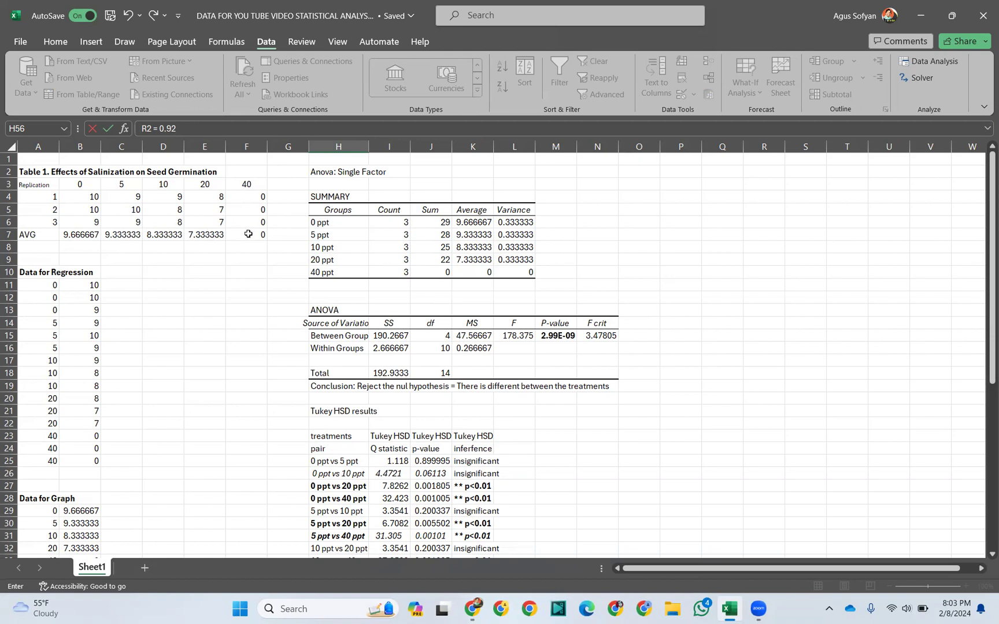
{"action": "scroll", "coordinate": [248, 234], "scroll_direction": "down", "scroll_amount": 3}
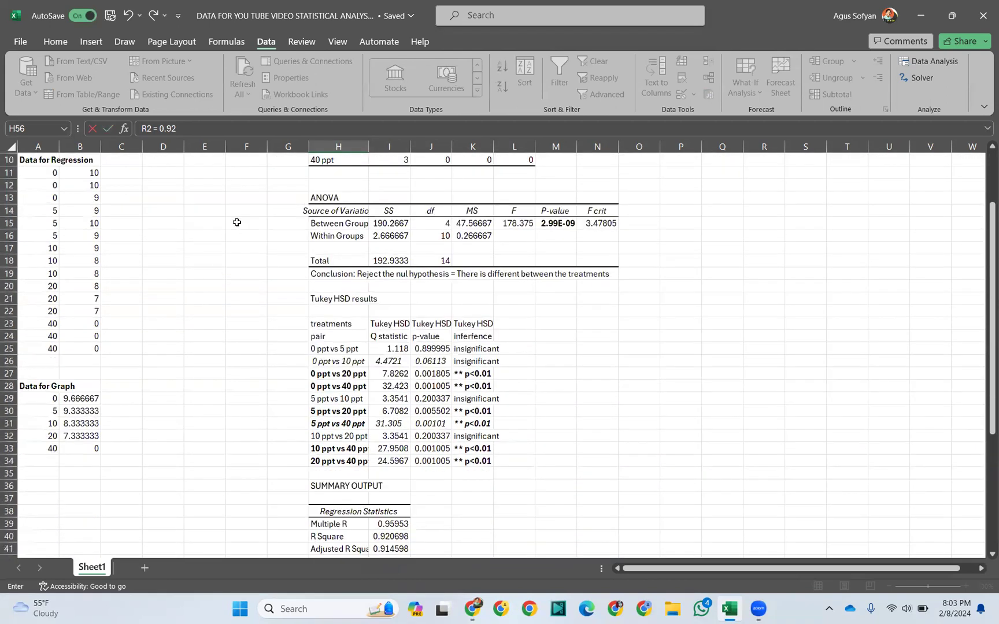
{"action": "scroll", "coordinate": [245, 212], "scroll_direction": "up", "scroll_amount": 3}
{"action": "scroll", "coordinate": [104, 399], "scroll_direction": "down", "scroll_amount": 3}
{"action": "scroll", "coordinate": [87, 399], "scroll_direction": "down", "scroll_amount": 1}
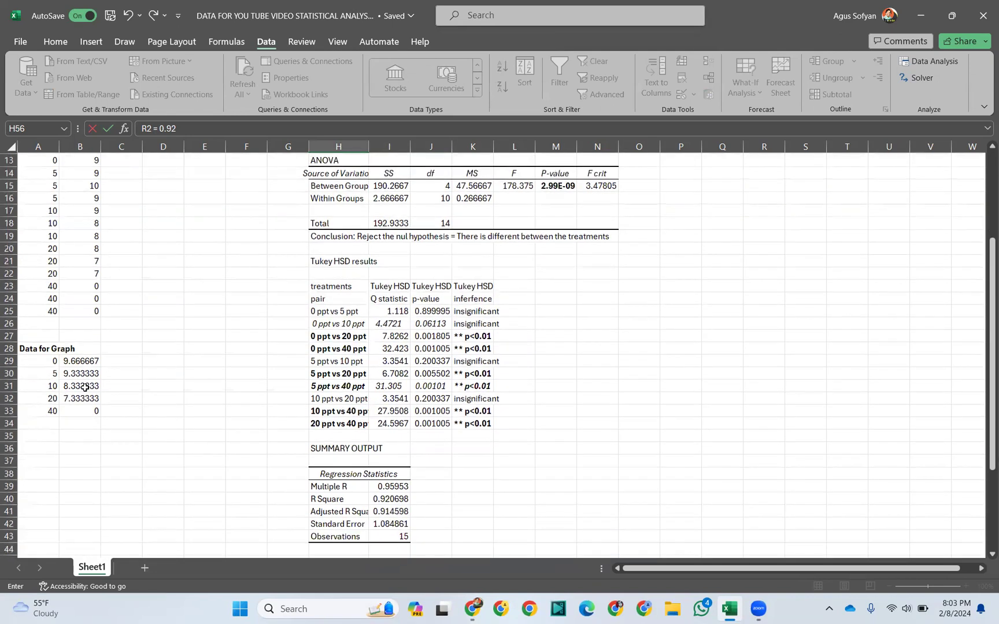
Step: Insert a markers-only scatter chart from the graph data in A29:B33 and place it beside the Tukey HSD results
{"action": "left_click_drag", "start_coordinate": [34, 361], "coordinate": [84, 411]}
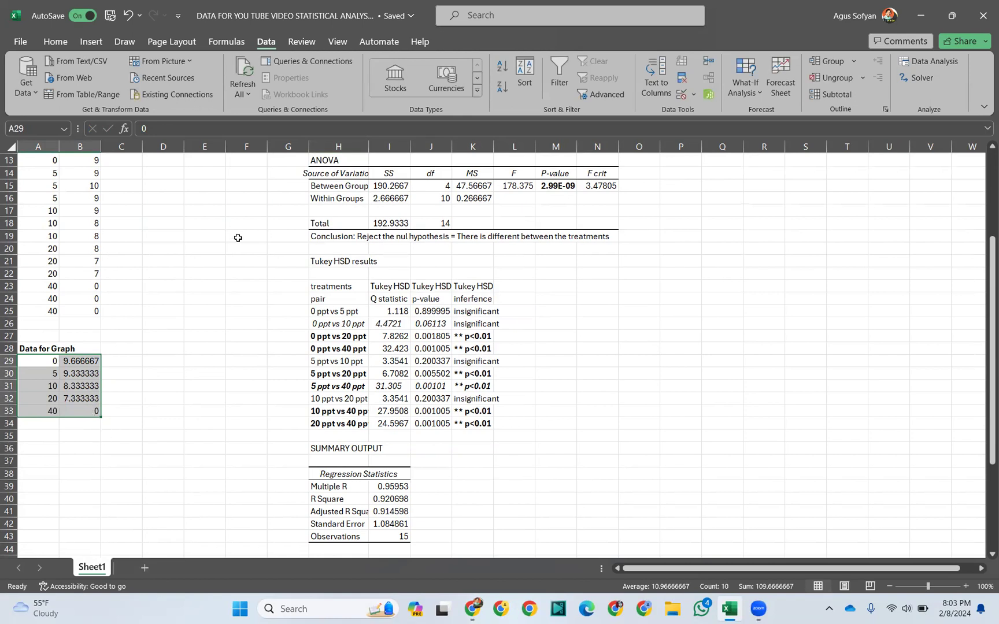
{"action": "left_click", "coordinate": [89, 41]}
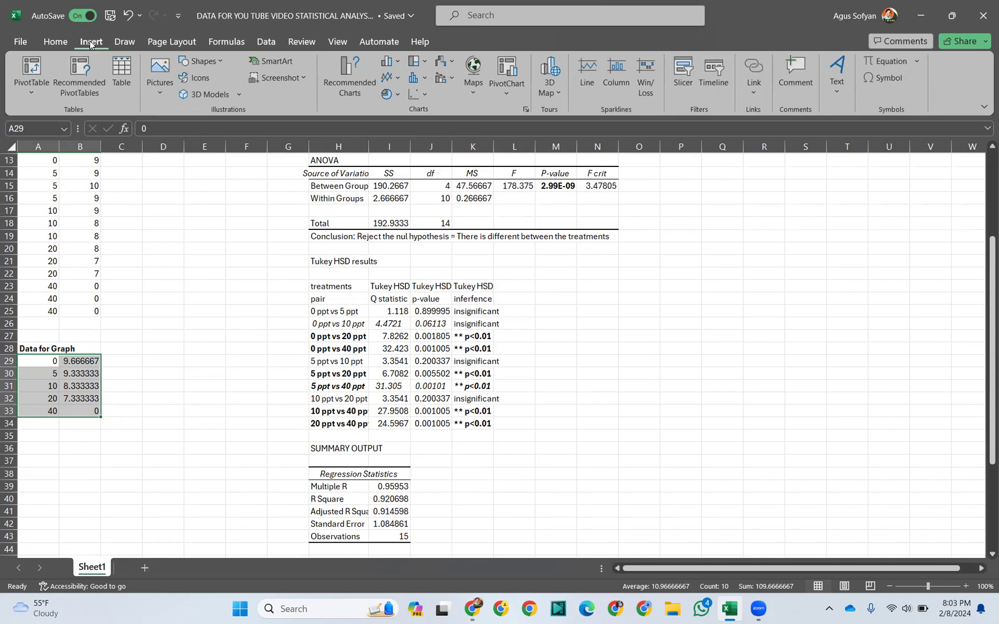
{"action": "left_click", "coordinate": [418, 98]}
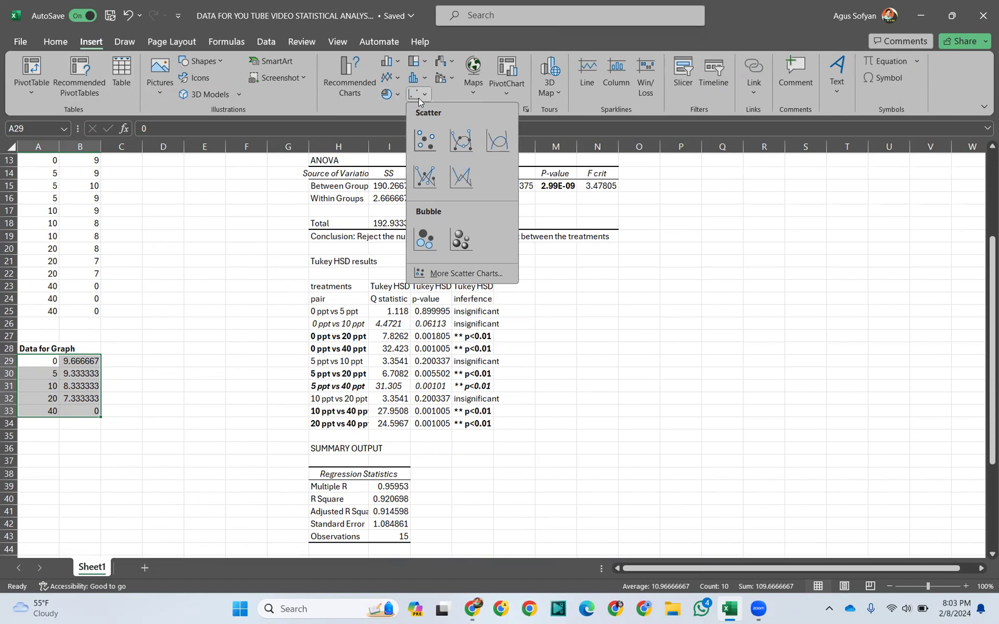
{"action": "left_click", "coordinate": [425, 142]}
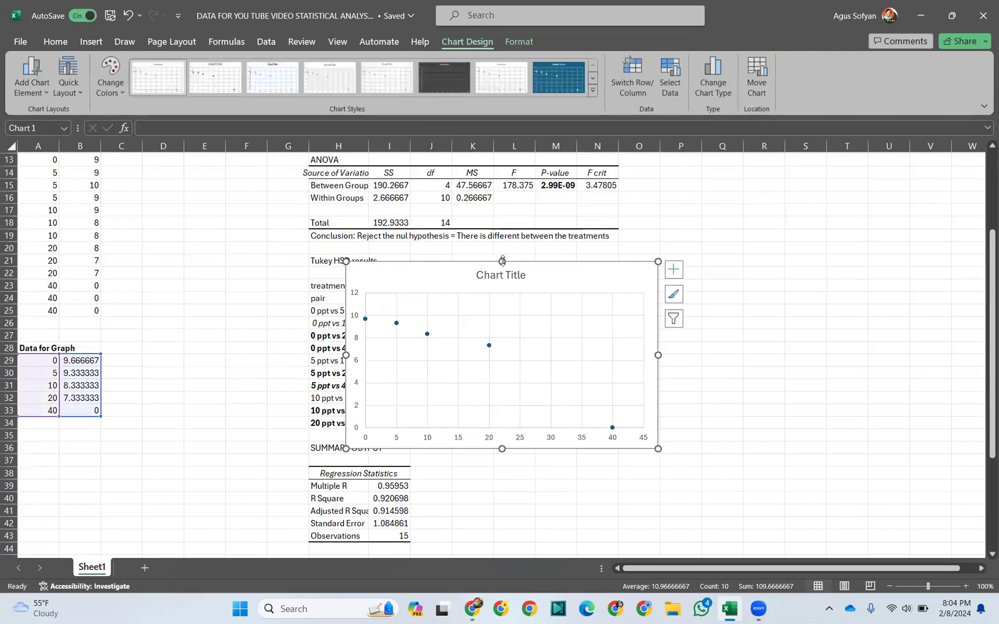
{"action": "left_click_drag", "start_coordinate": [535, 266], "coordinate": [722, 277]}
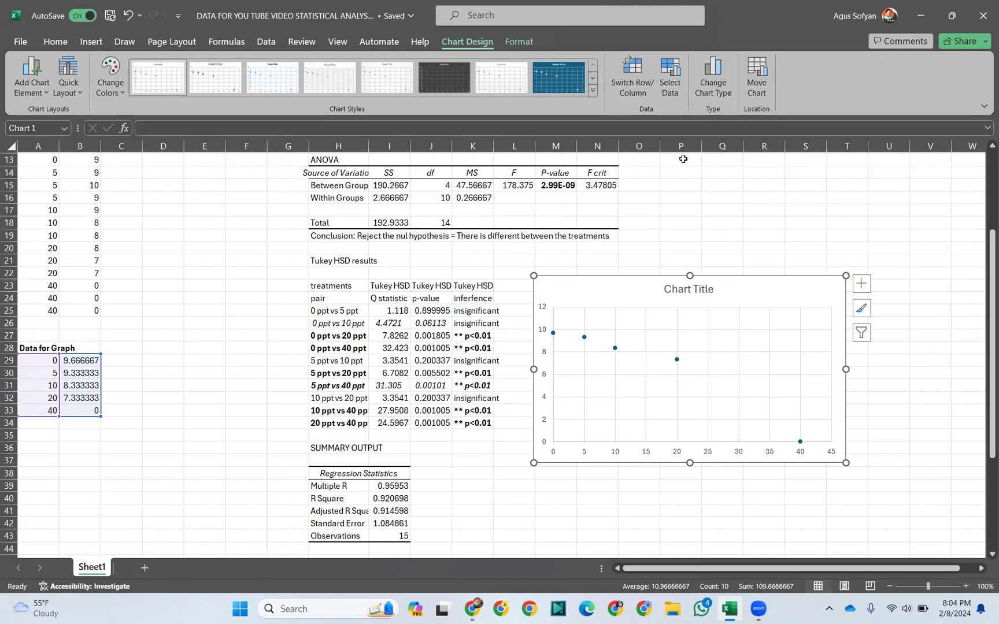
Step: Change the scatter chart of the treatment averages to a clustered column chart with one series across the salt concentrations
{"action": "left_click", "coordinate": [715, 84]}
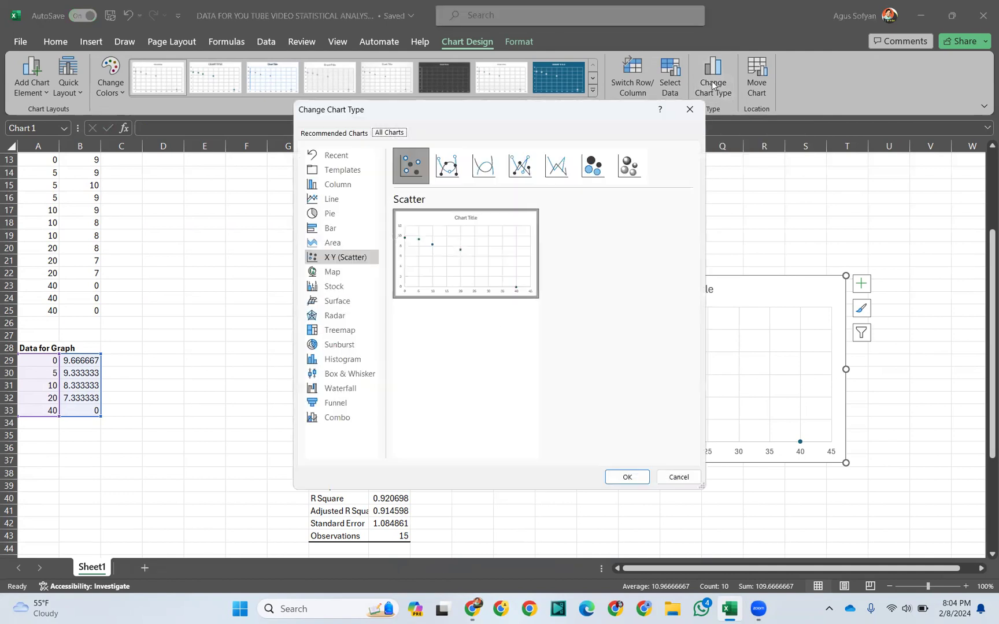
{"action": "mouse_move", "coordinate": [449, 273]}
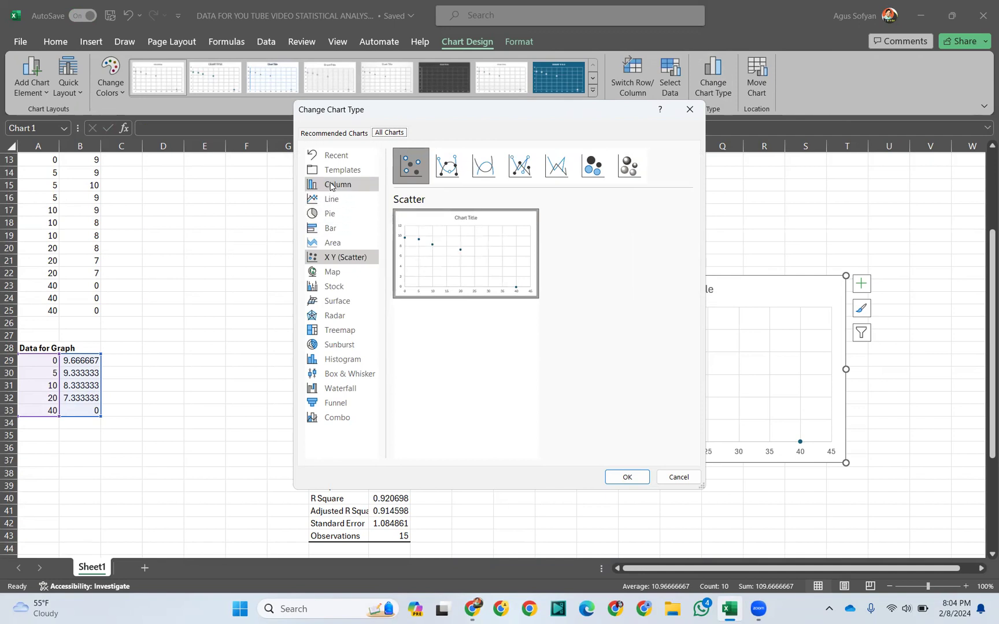
{"action": "left_click", "coordinate": [331, 185]}
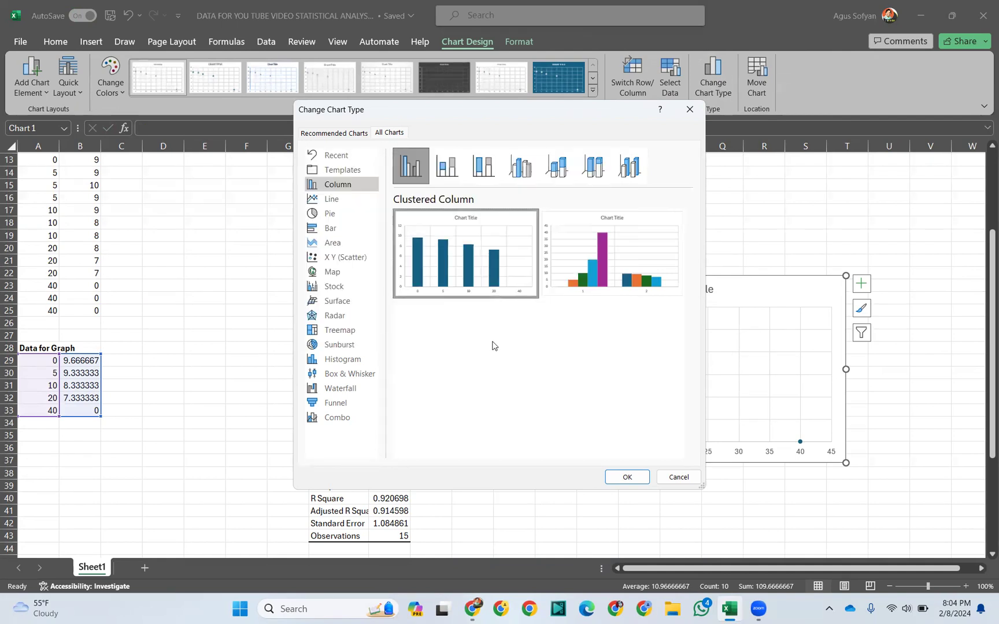
{"action": "left_click", "coordinate": [619, 477]}
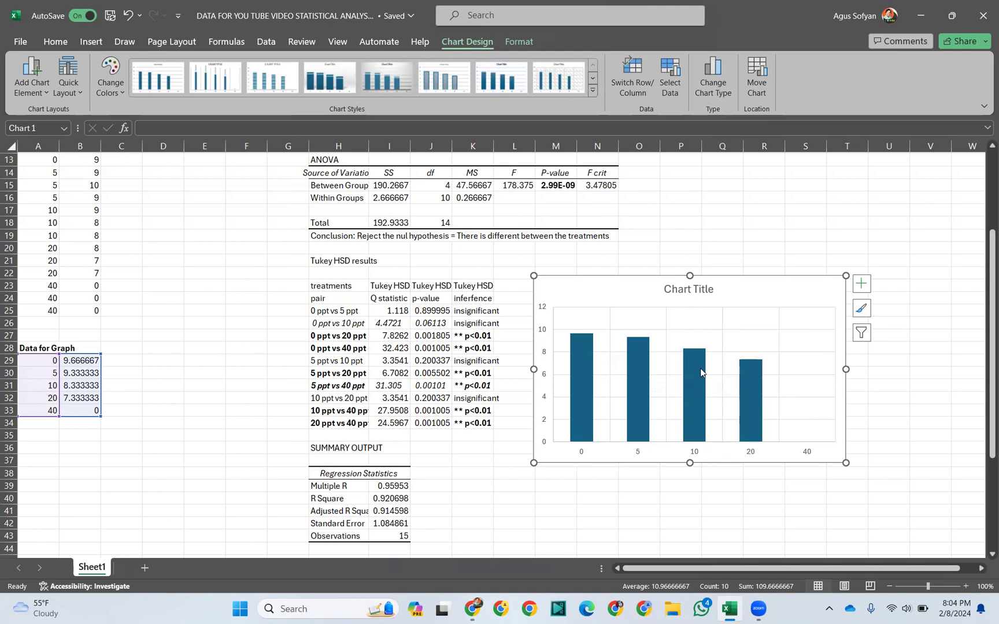
Step: Replace the chart's placeholder title with "Effects of Salinization on Seed Germination"
{"action": "left_click", "coordinate": [673, 289]}
{"action": "left_click_drag", "start_coordinate": [666, 289], "coordinate": [715, 288]}
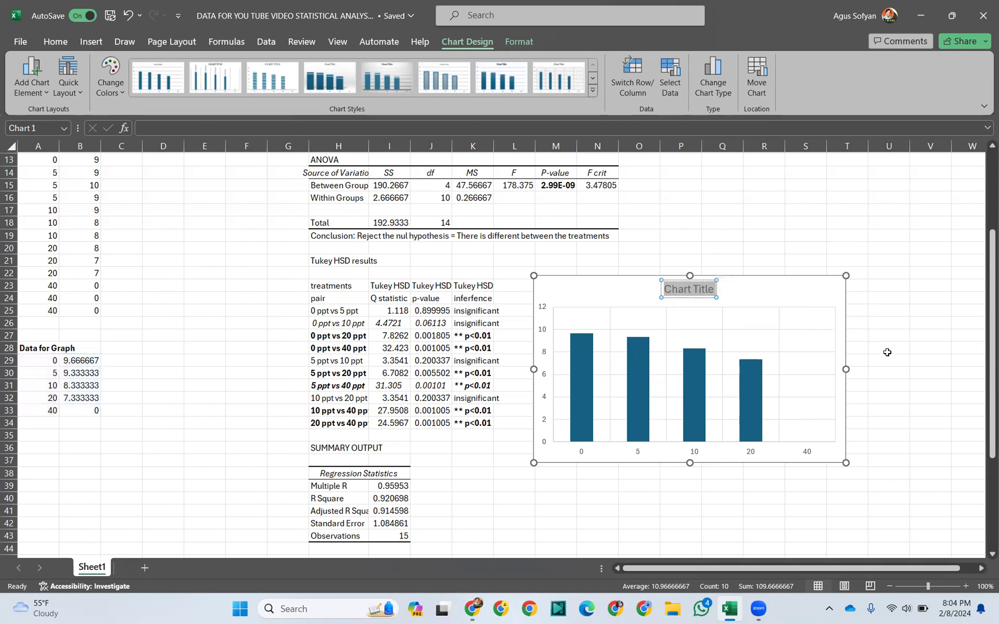
{"action": "type", "text": "Eff"}
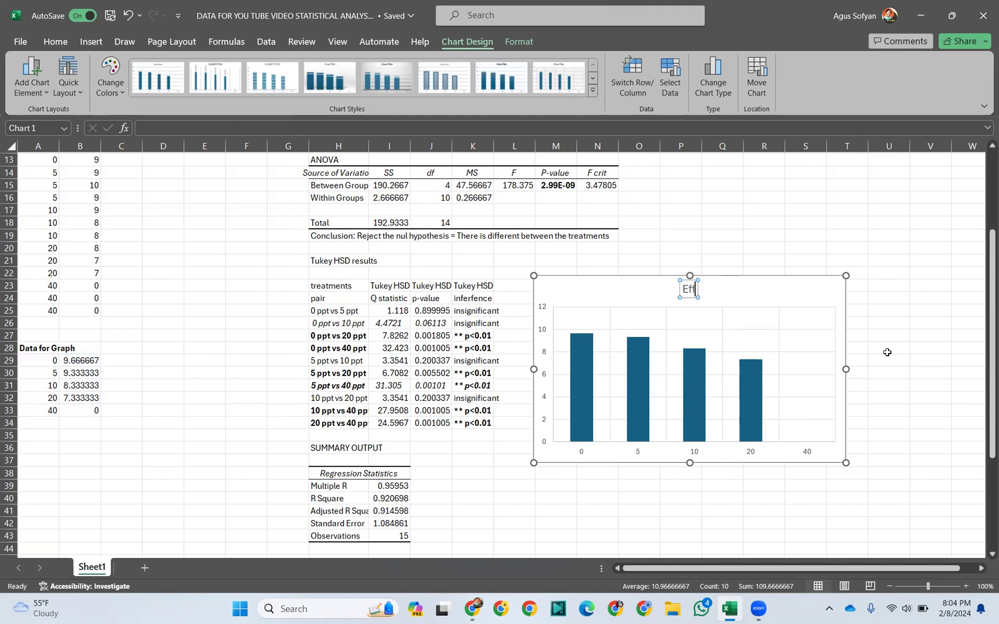
{"action": "type", "text": "ects of Sali"}
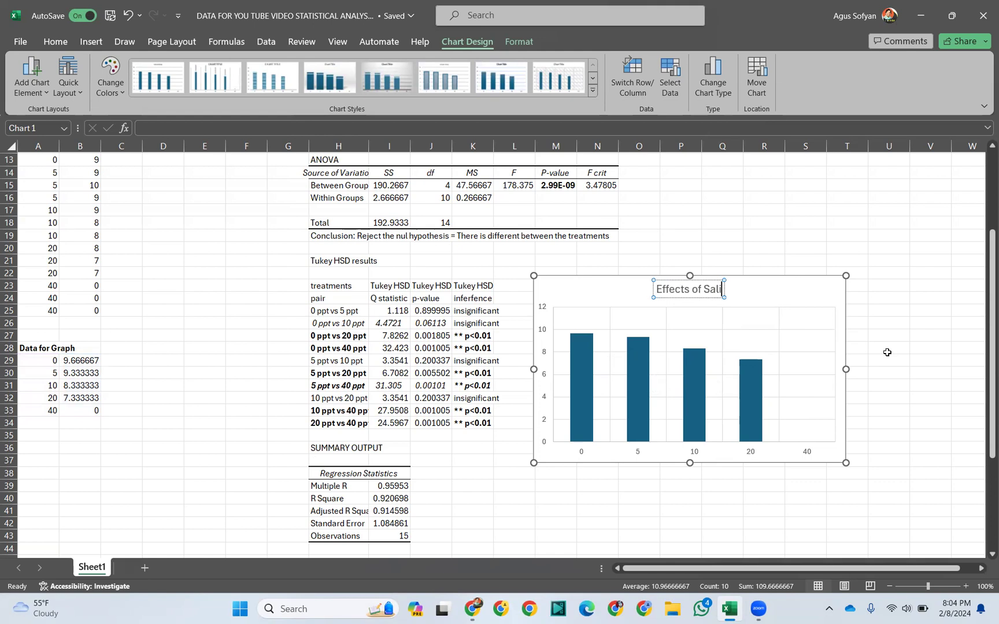
{"action": "type", "text": "nizati"}
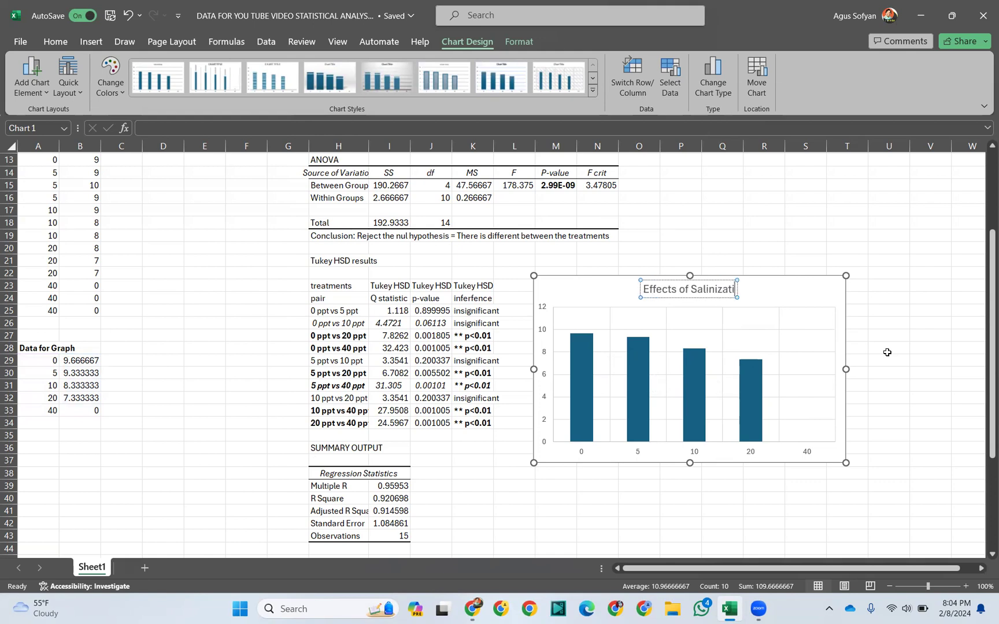
{"action": "type", "text": "on on See"}
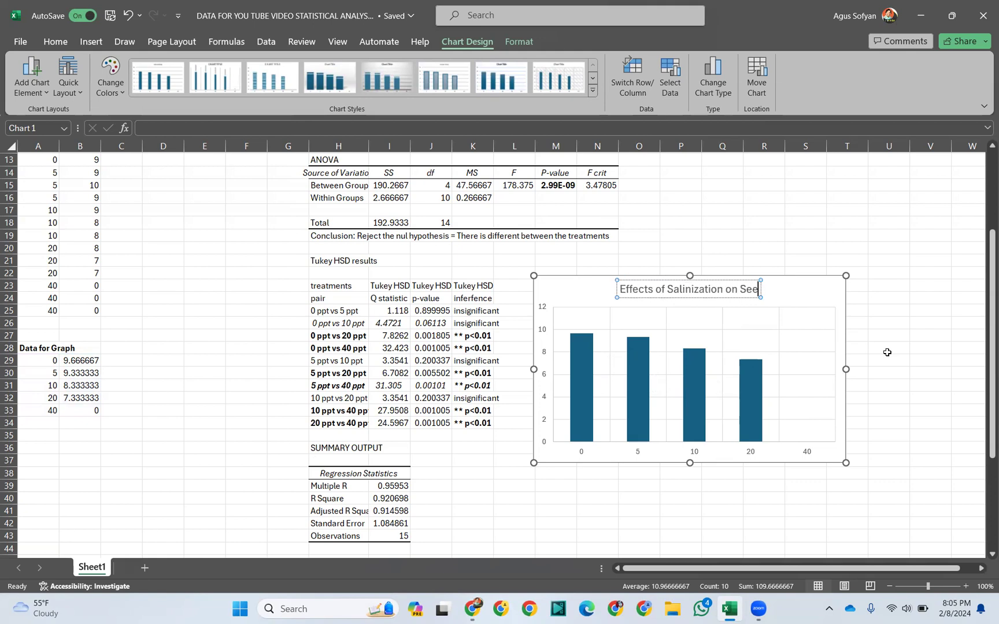
{"action": "type", "text": "d Ger"}
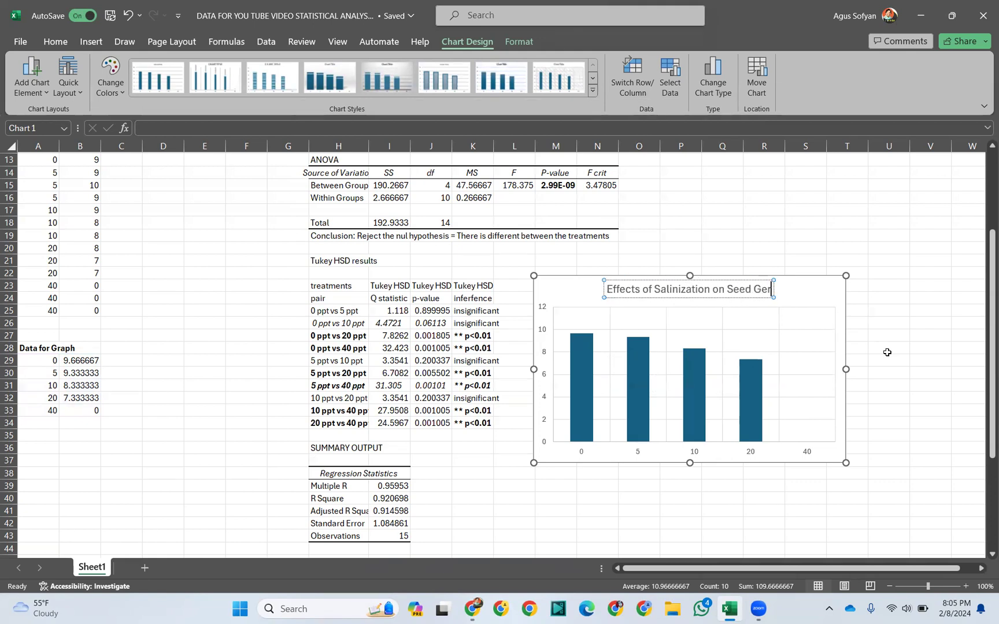
{"action": "type", "text": "minat"}
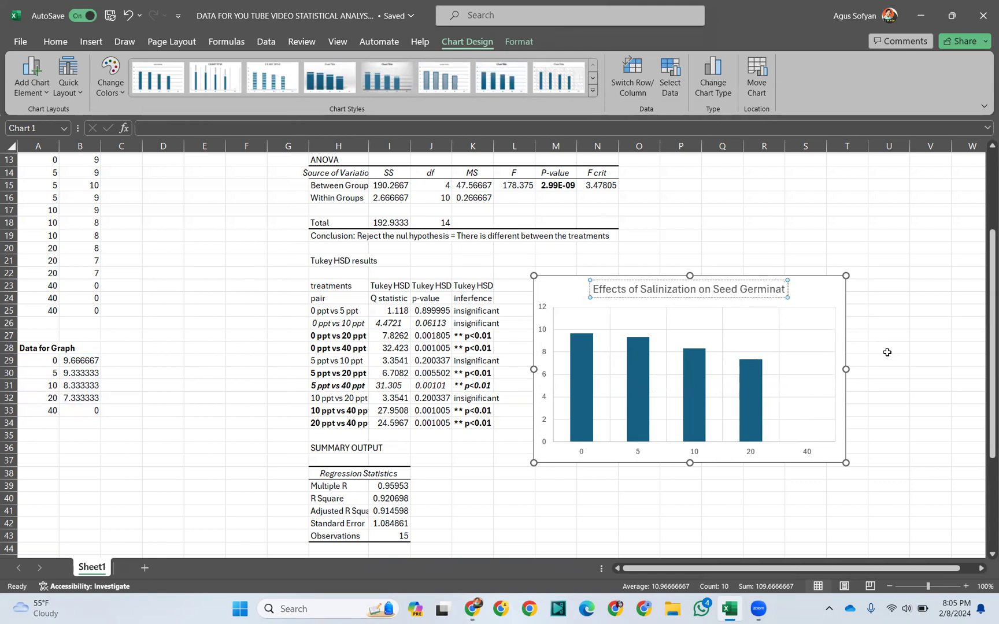
{"action": "type", "text": "ion"}
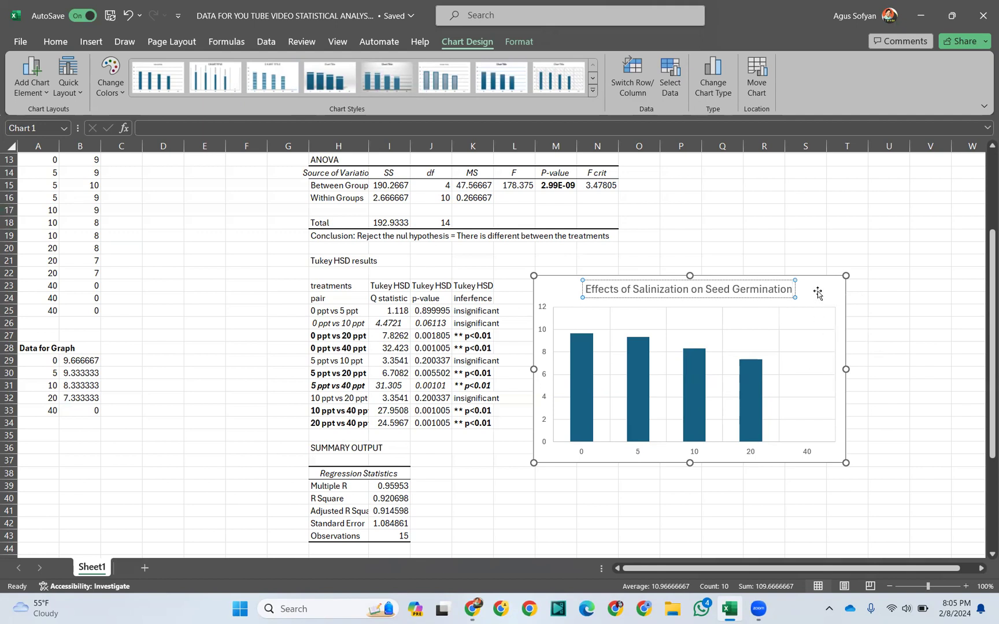
{"action": "left_click", "coordinate": [736, 289]}
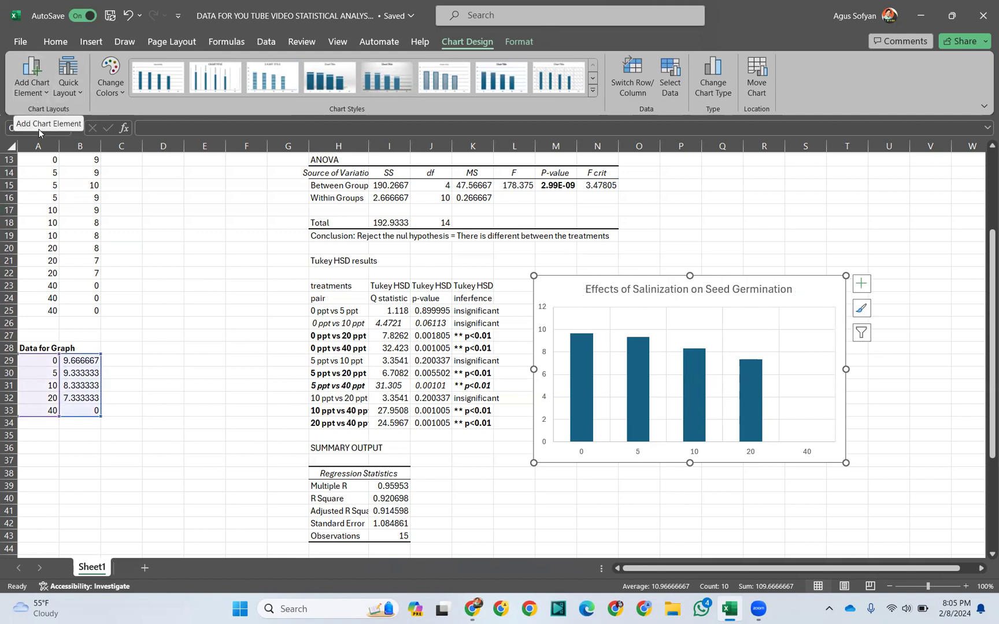
Step: Add a primary horizontal axis title to the column chart reading "Salt Concentration (ppt)"
{"action": "left_click", "coordinate": [34, 96]}
{"action": "mouse_move", "coordinate": [47, 133]}
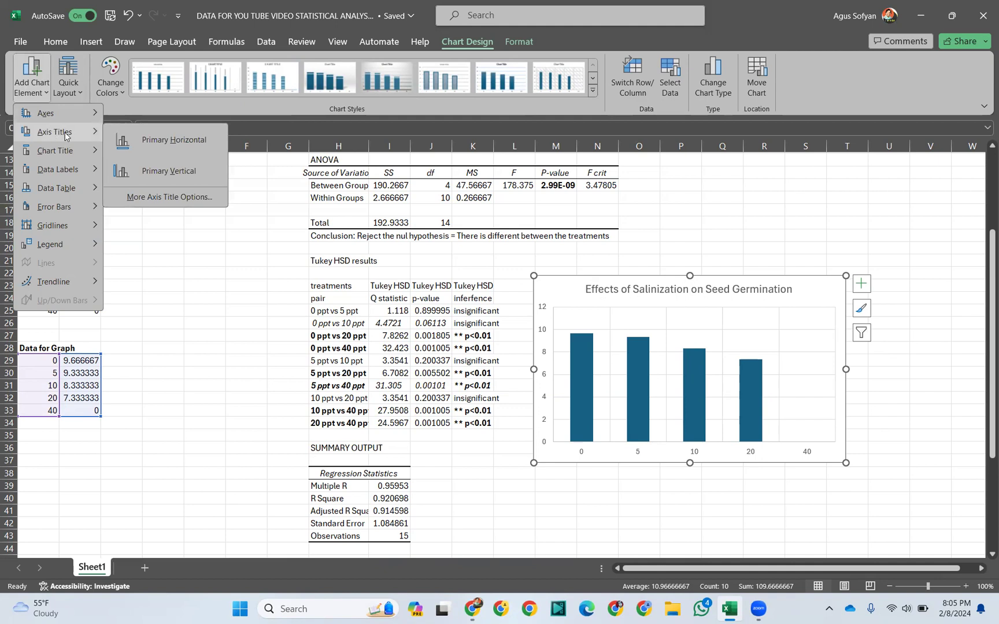
{"action": "left_click", "coordinate": [166, 144]}
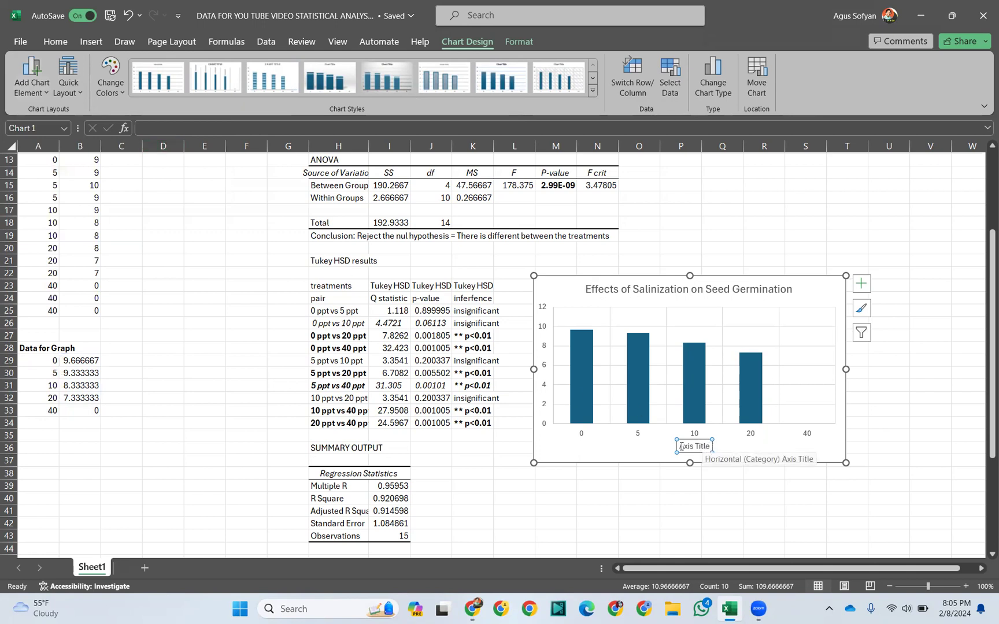
{"action": "left_click_drag", "start_coordinate": [680, 447], "coordinate": [707, 446]}
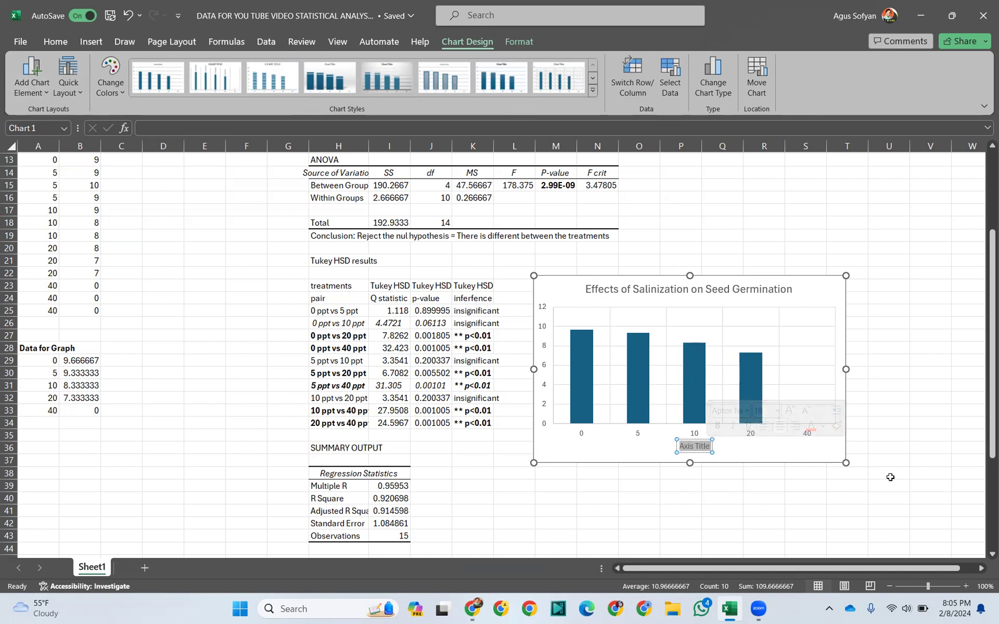
{"action": "type", "text": "S"}
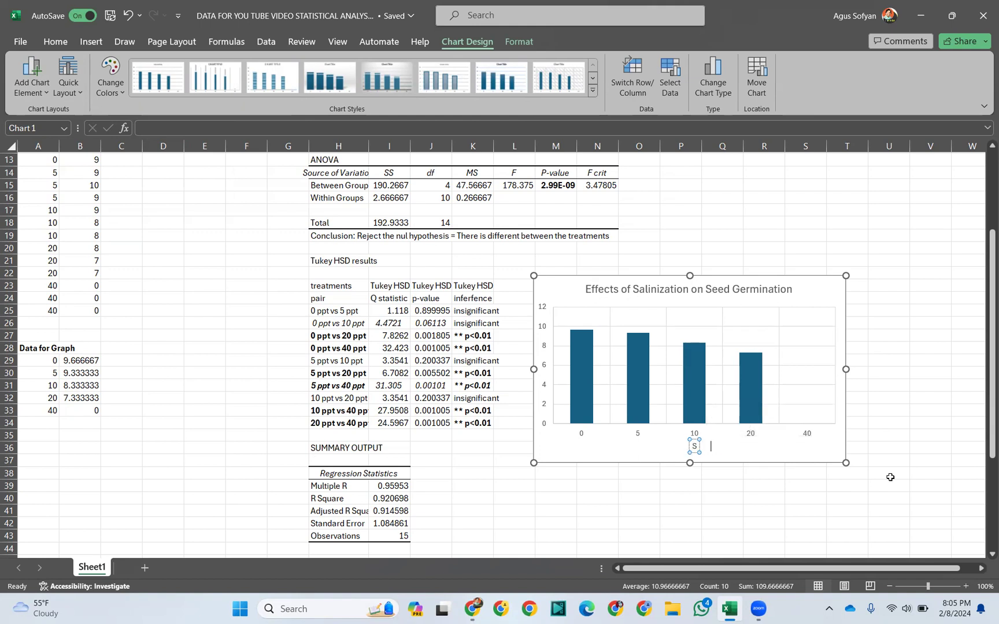
{"action": "type", "text": "alt Concentration"}
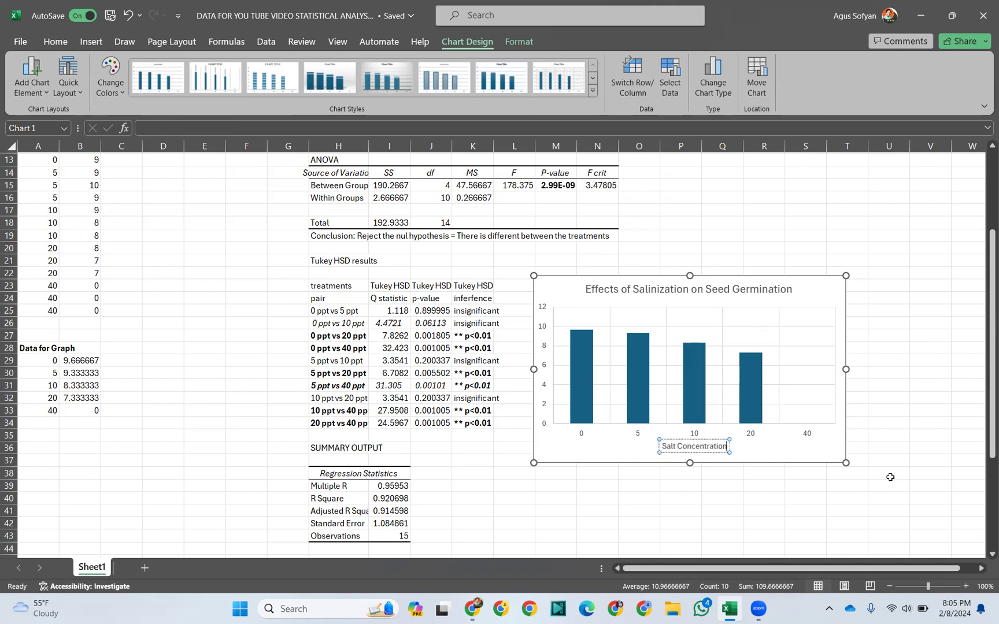
{"action": "type", "text": " (ppt)"}
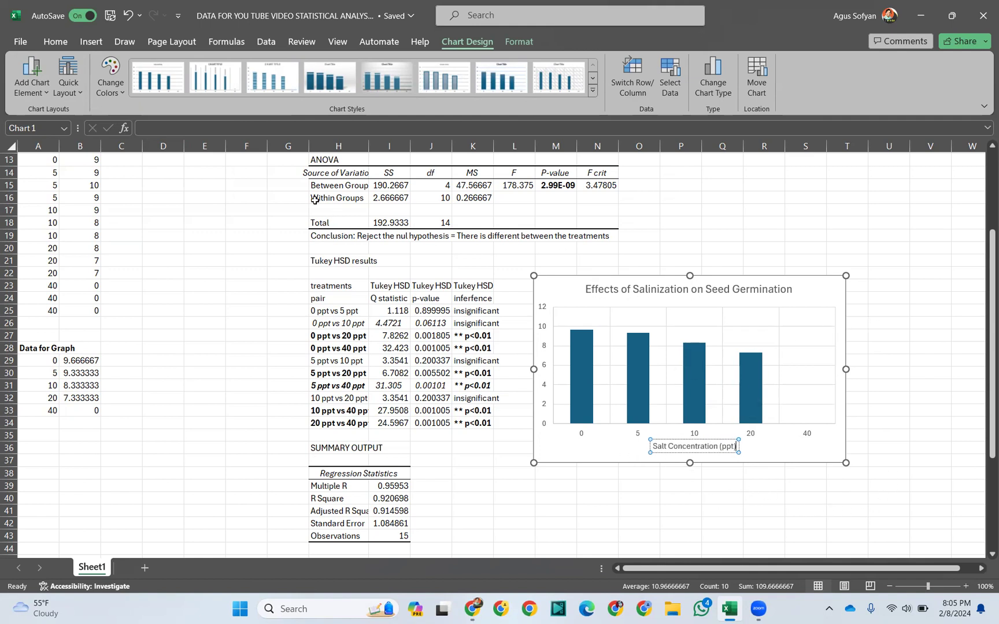
Step: Add a primary vertical axis title to the column chart reading "Number of Germinating Seeds"
{"action": "left_click", "coordinate": [32, 88]}
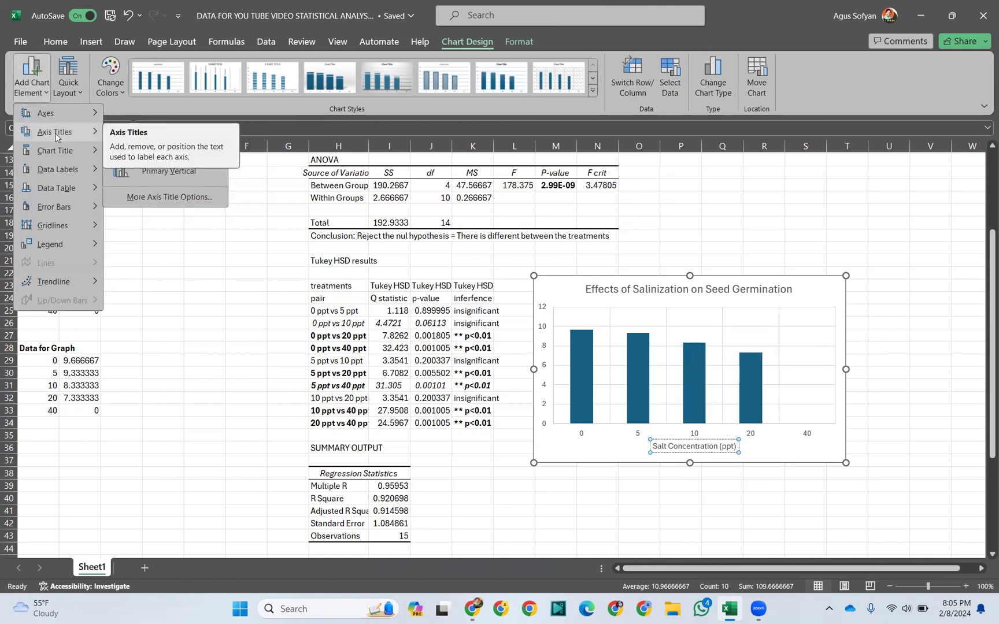
{"action": "left_click", "coordinate": [165, 172]}
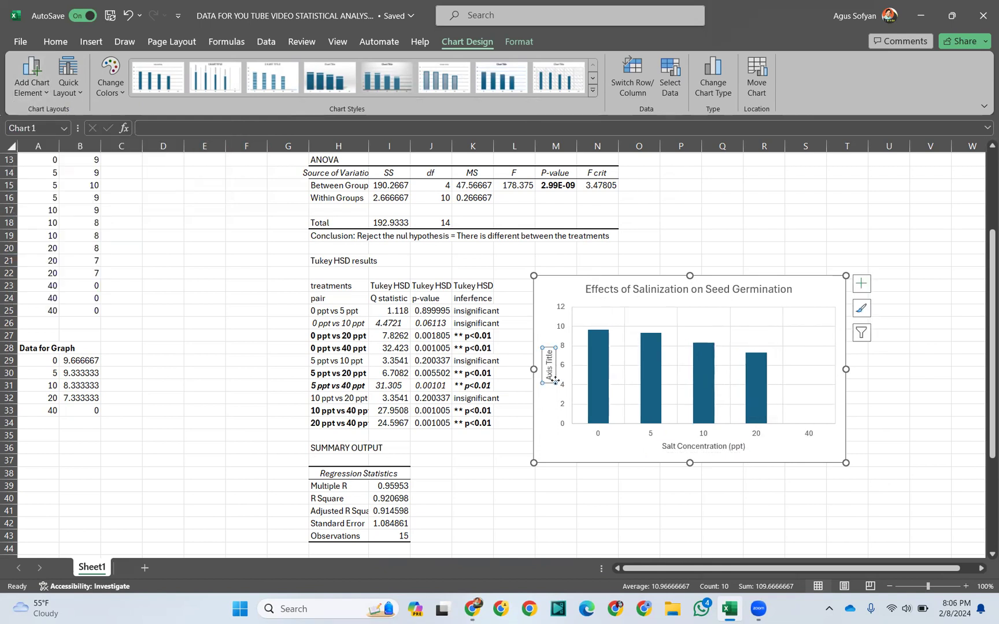
{"action": "left_click_drag", "start_coordinate": [548, 351], "coordinate": [564, 379]}
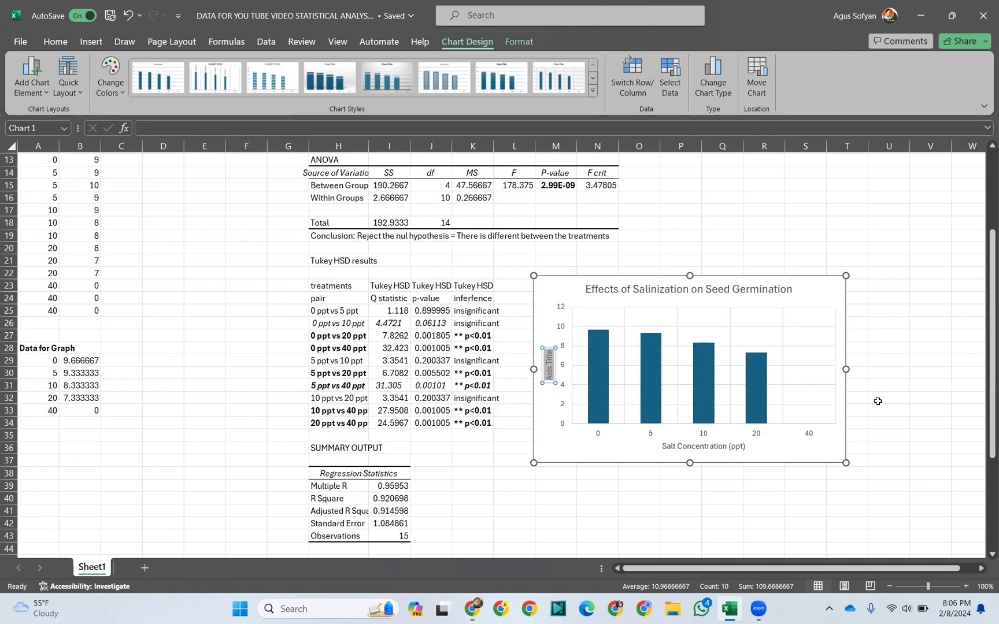
{"action": "type", "text": "Number of Se"}
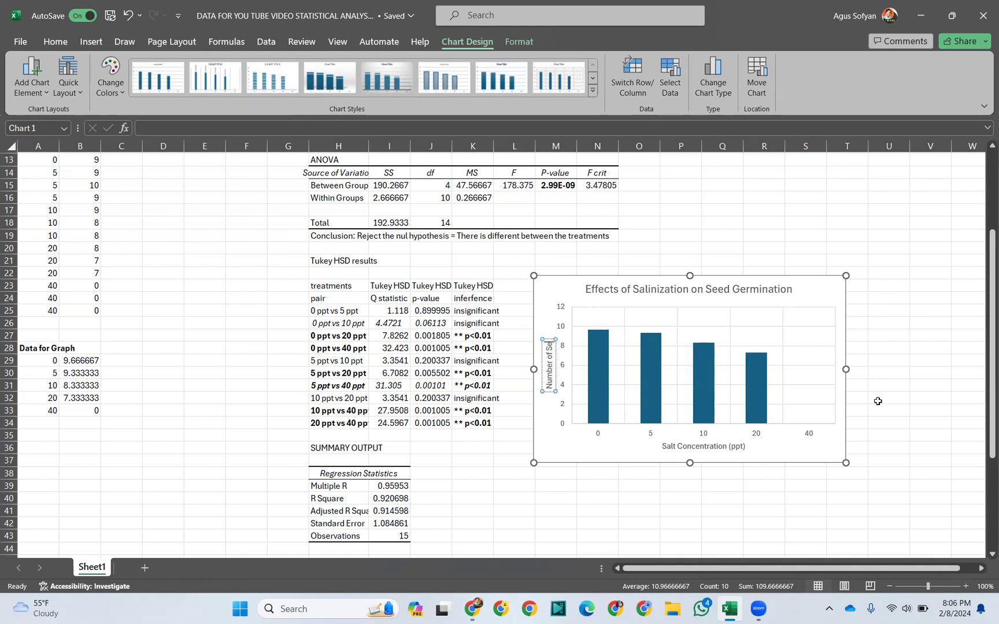
{"action": "type", "text": "ed Ge"}
{"action": "key", "text": "BackSpace"}
{"action": "key", "text": "BackSpace"}
{"action": "key", "text": "BackSpace"}
{"action": "key", "text": "BackSpace"}
{"action": "key", "text": "BackSpace"}
{"action": "key", "text": "BackSpace"}
{"action": "key", "text": "BackSpace"}
{"action": "key", "text": "BackSpace"}
{"action": "key", "text": "BackSpace"}
{"action": "type", "text": "Germinating"}
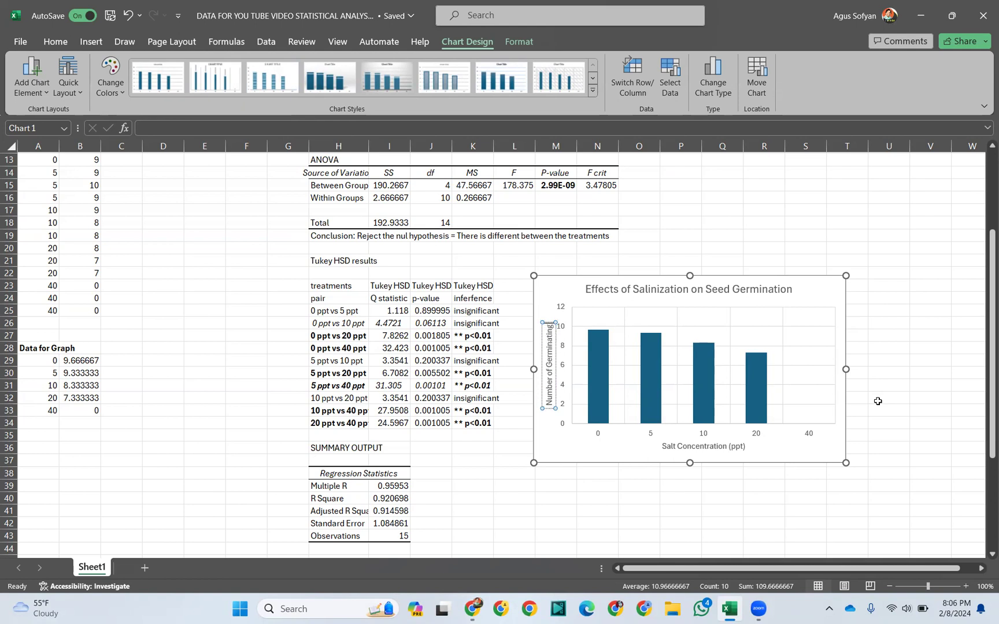
{"action": "type", "text": " Seeds"}
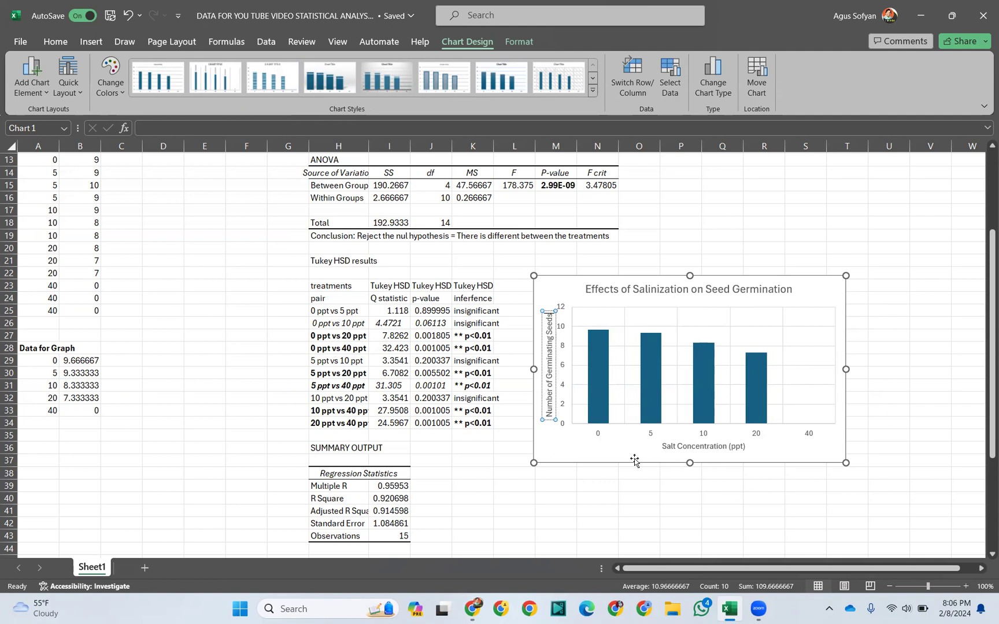
{"action": "left_click", "coordinate": [803, 448]}
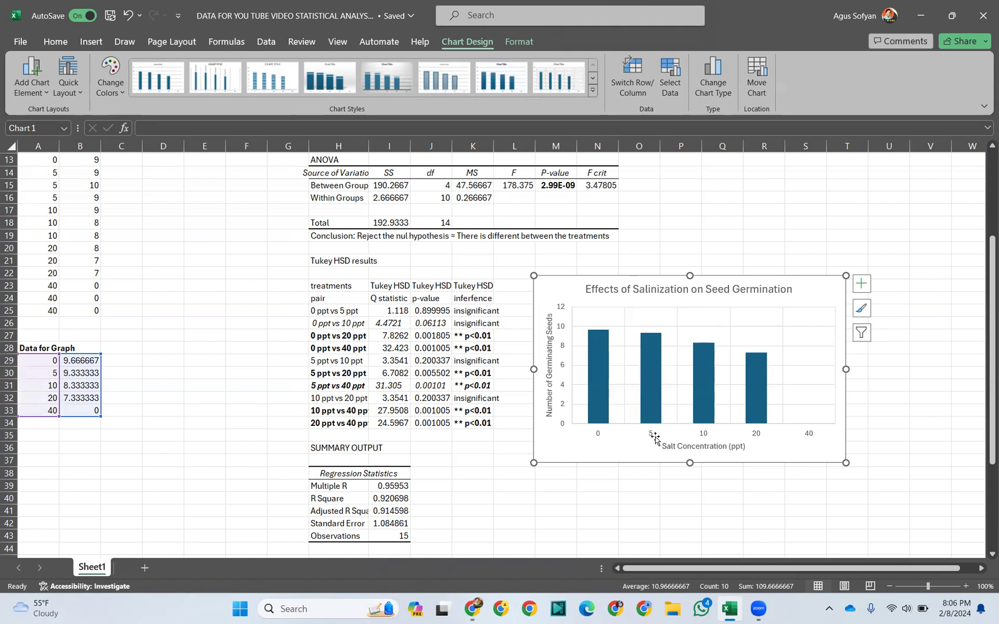
Step: Give only the 0 ppt column a pattern fill, using the dark pattern with small white dots
{"action": "mouse_move", "coordinate": [652, 346]}
{"action": "mouse_move", "coordinate": [654, 413]}
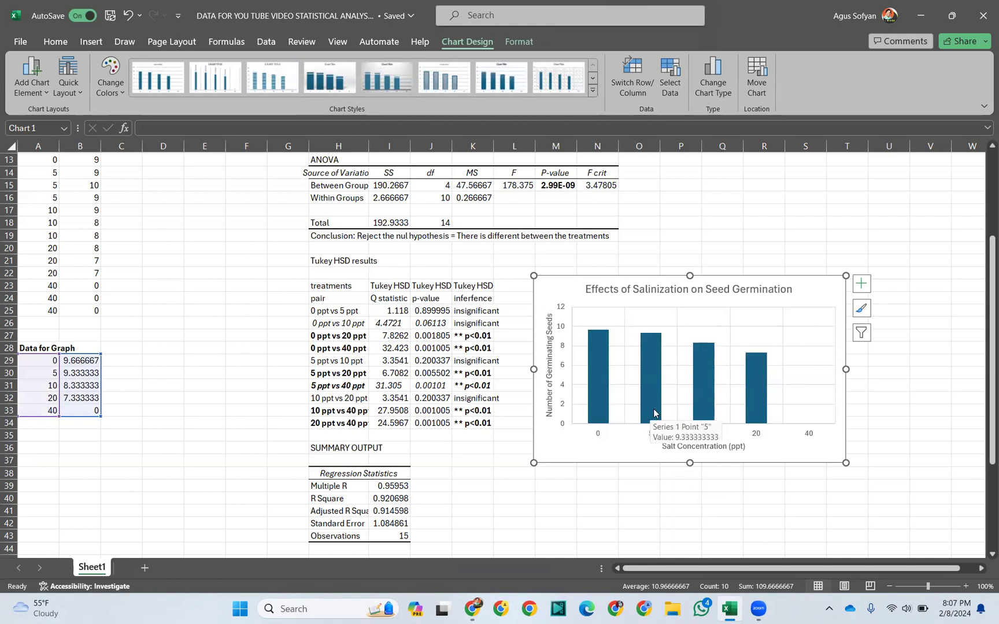
{"action": "left_click", "coordinate": [601, 383]}
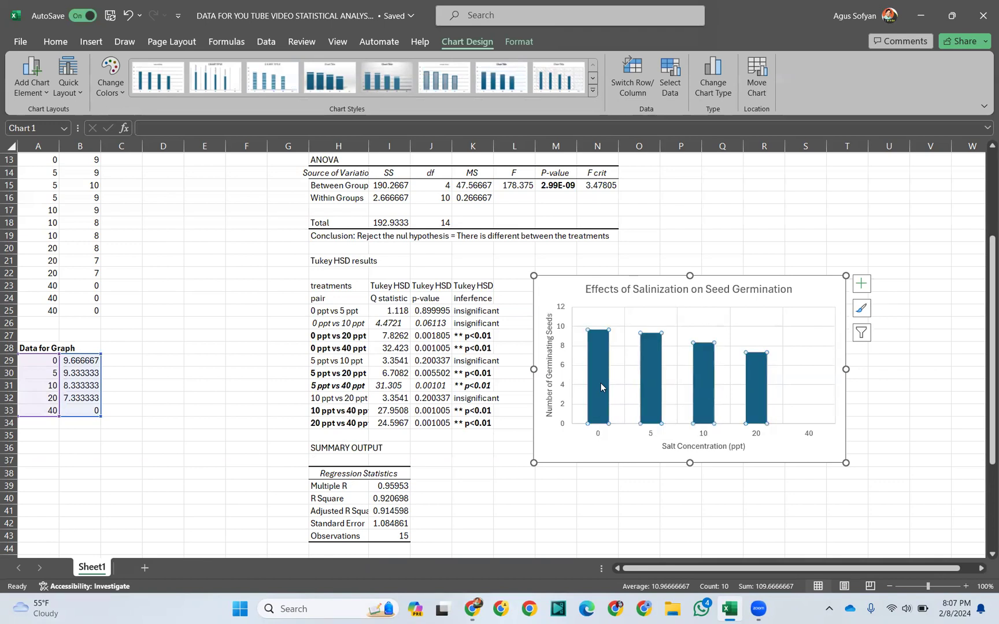
{"action": "left_click", "coordinate": [602, 382]}
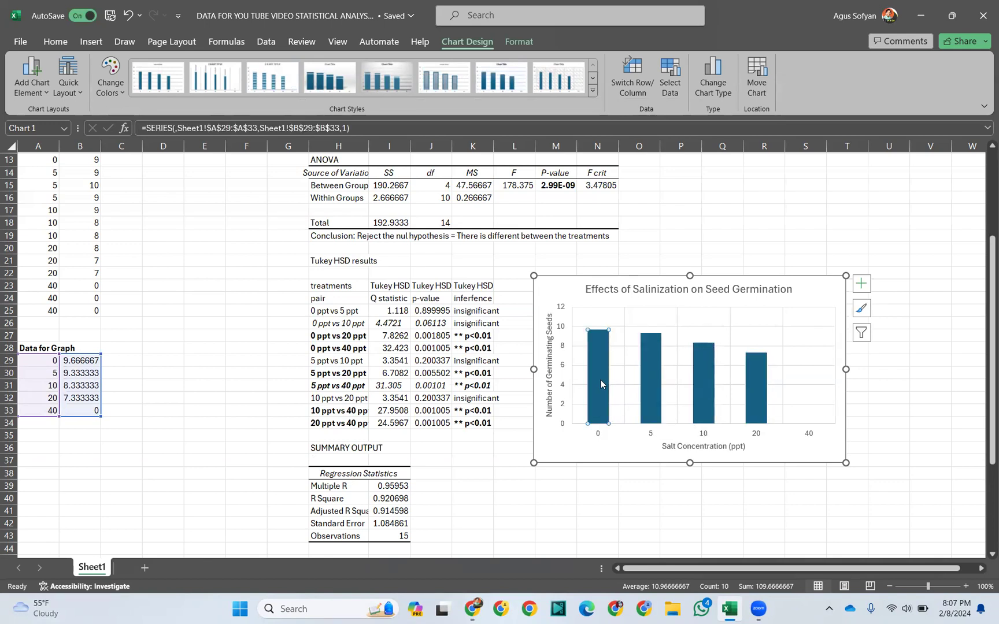
{"action": "double_click", "coordinate": [601, 380]}
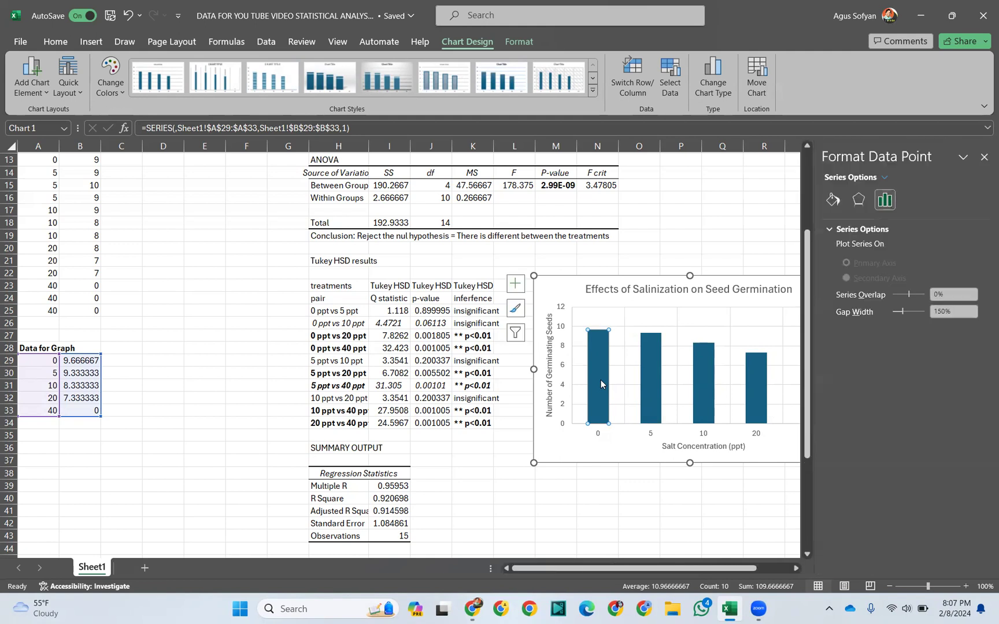
{"action": "left_click", "coordinate": [832, 201]}
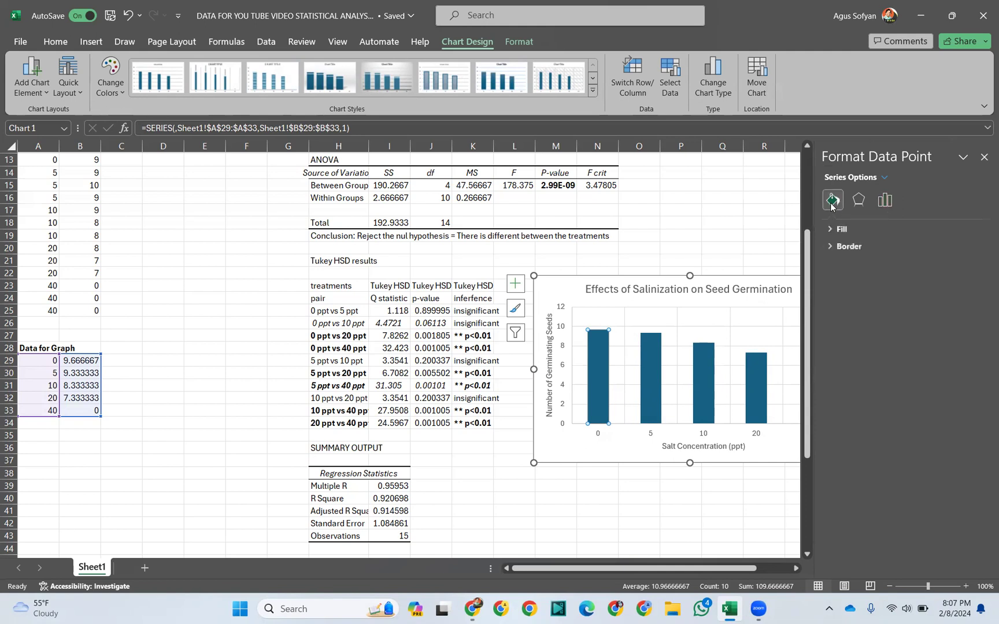
{"action": "left_click", "coordinate": [842, 229]}
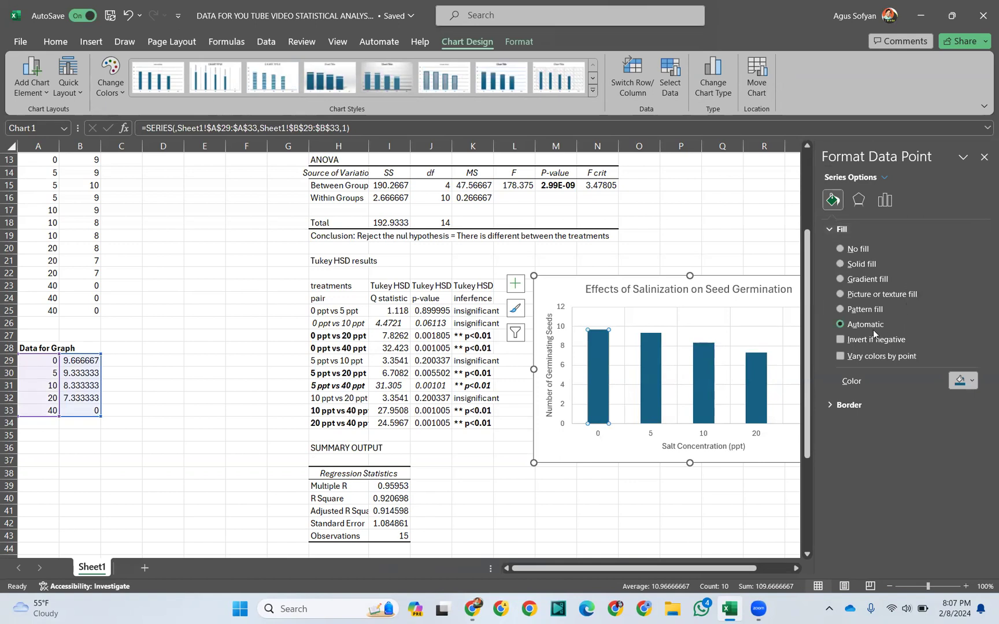
{"action": "left_click", "coordinate": [840, 310]}
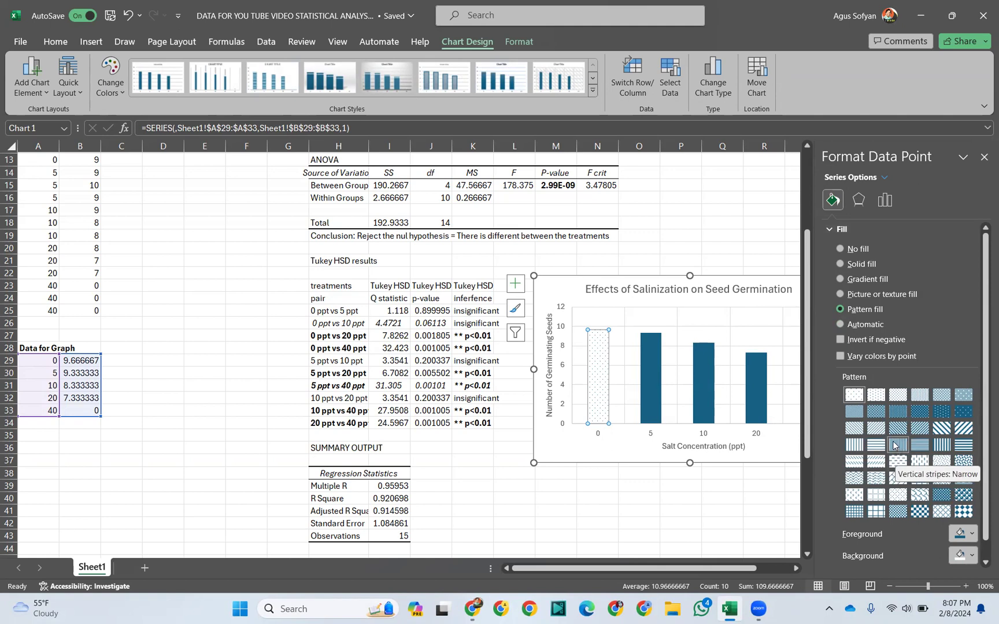
{"action": "left_click", "coordinate": [941, 413]}
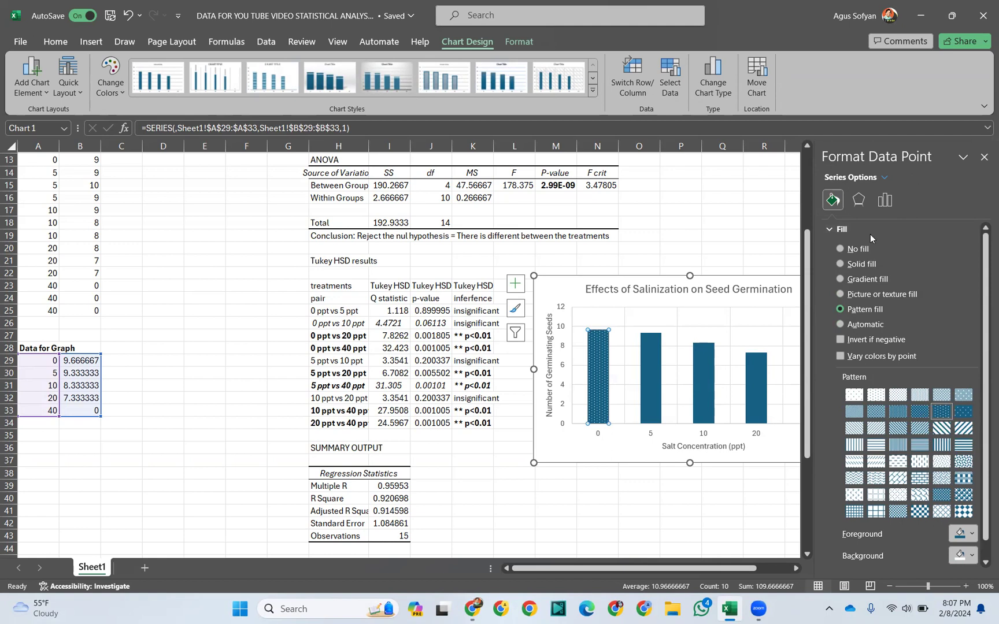
{"action": "scroll", "coordinate": [926, 330], "scroll_direction": "down", "scroll_amount": 1}
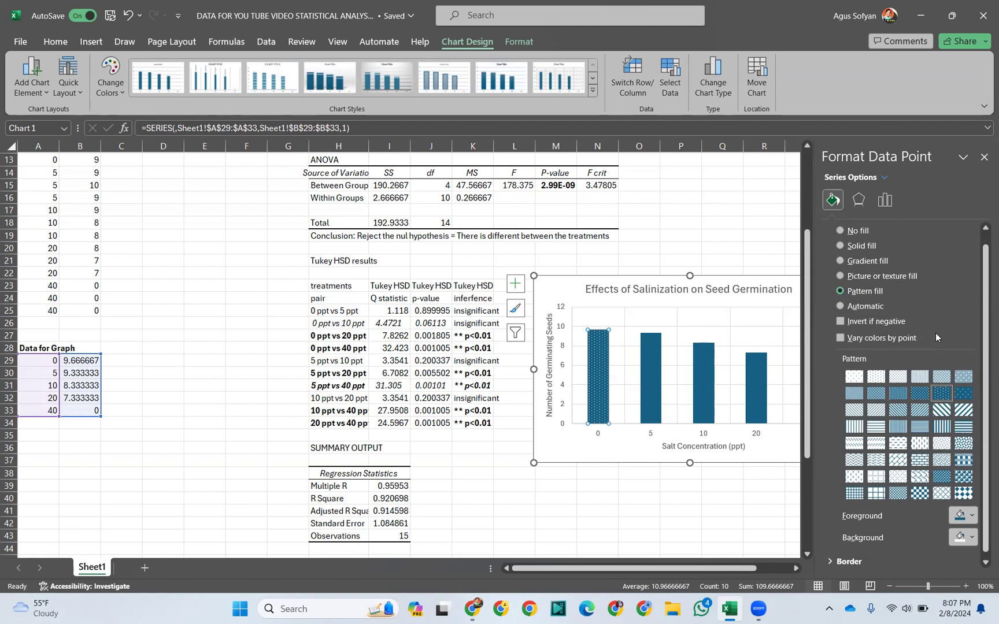
Step: Set the 0 ppt column's pattern foreground to black and give the 5 ppt column a black light downward diagonal stripe pattern fill
{"action": "left_click", "coordinate": [972, 517]}
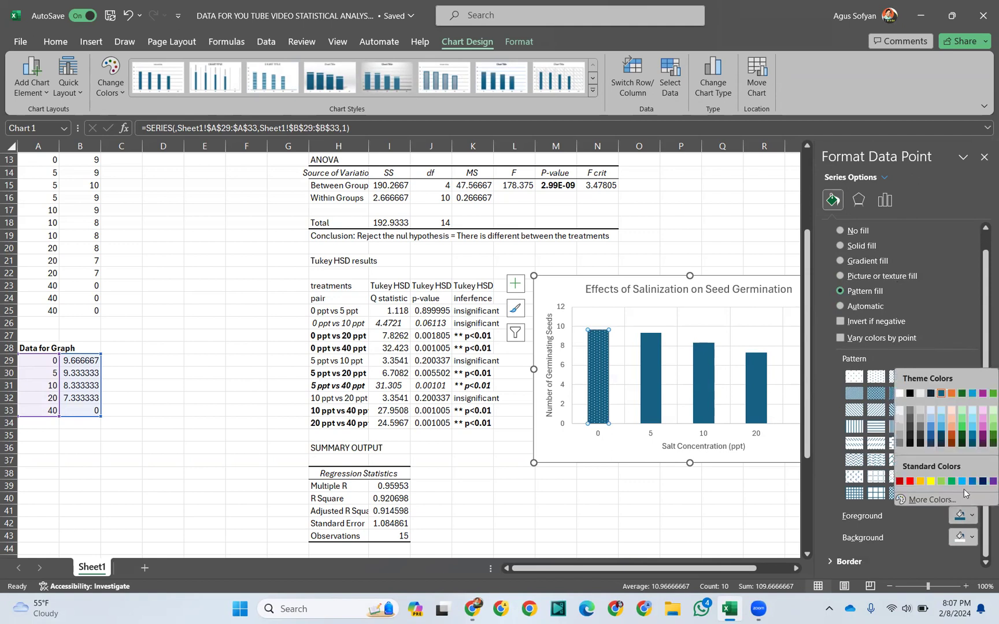
{"action": "left_click", "coordinate": [910, 394]}
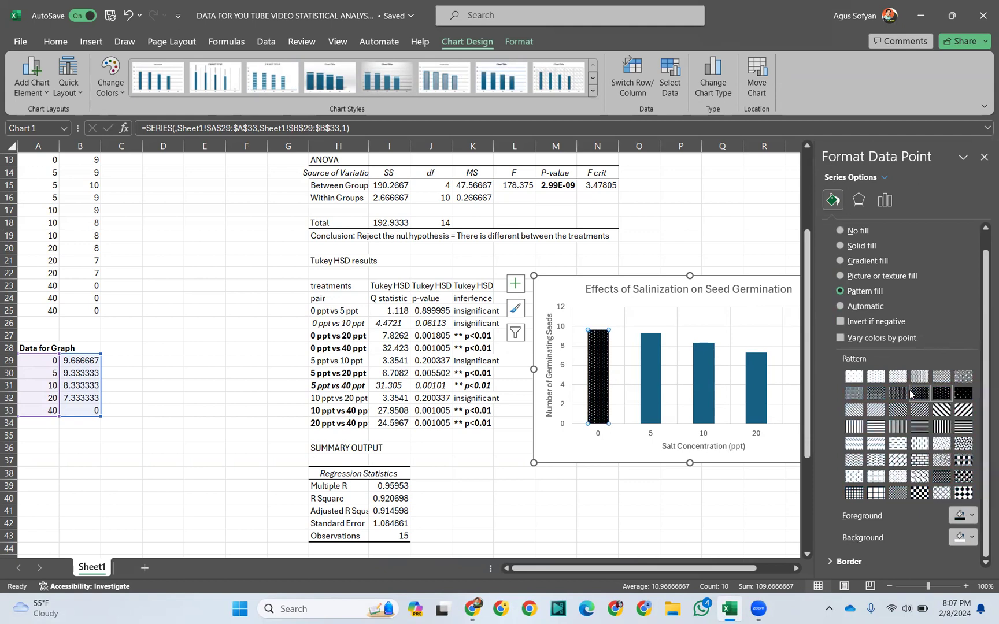
{"action": "left_click", "coordinate": [649, 390]}
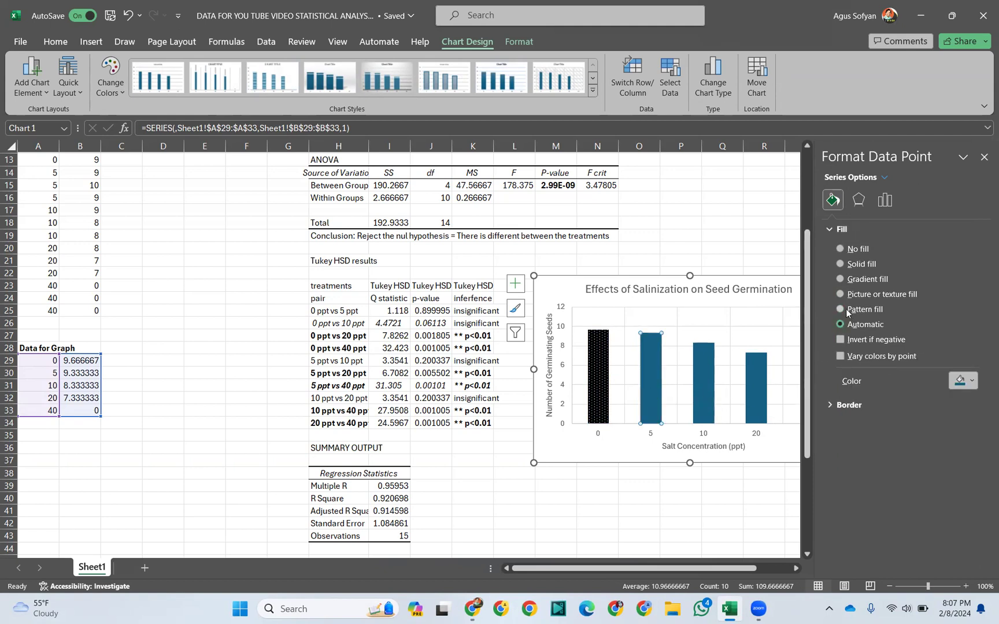
{"action": "left_click", "coordinate": [966, 381]}
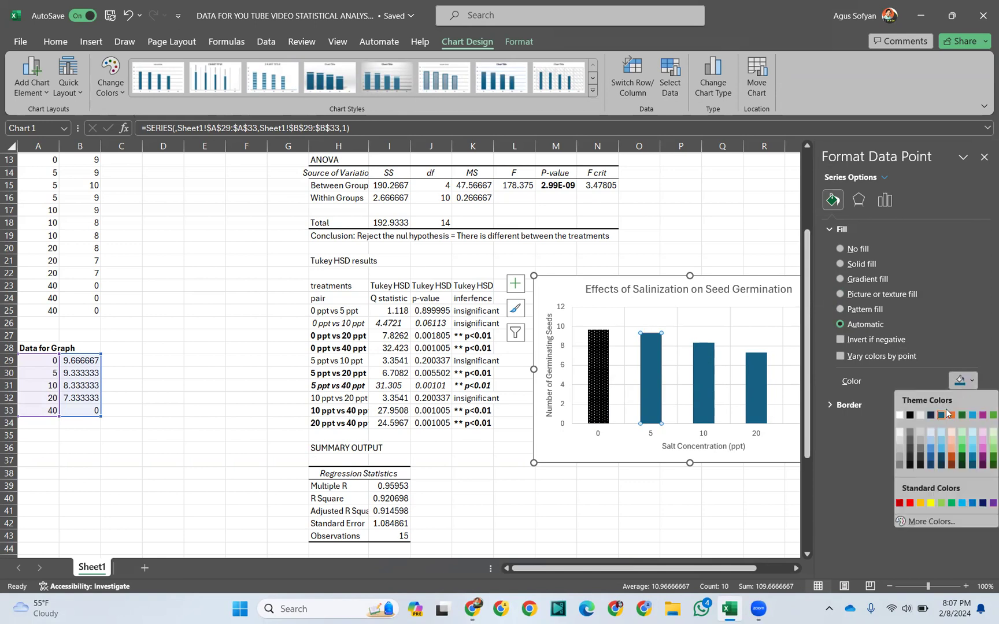
{"action": "left_click", "coordinate": [911, 417]}
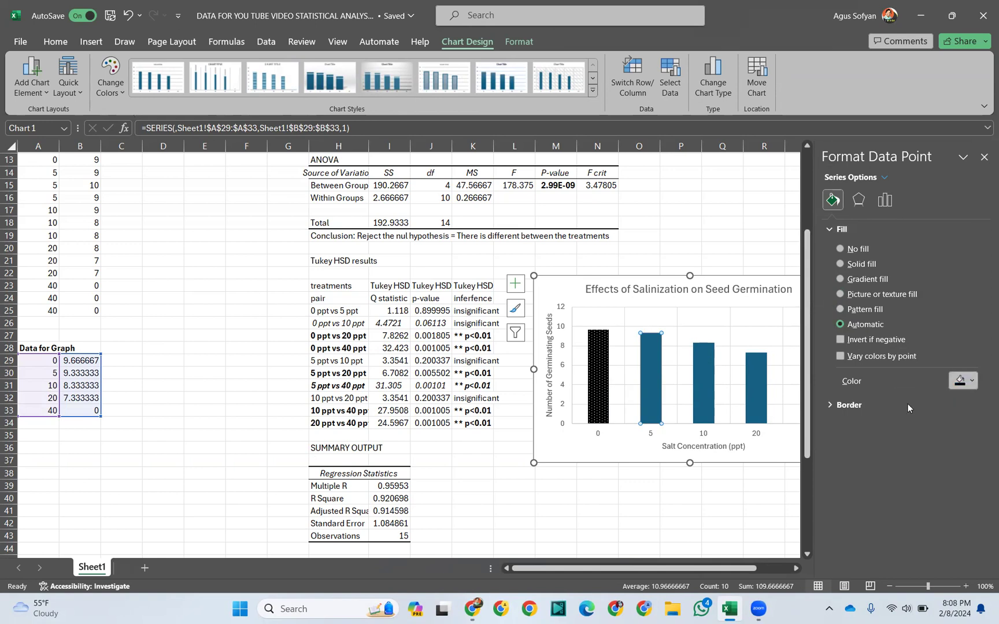
{"action": "left_click", "coordinate": [843, 309]}
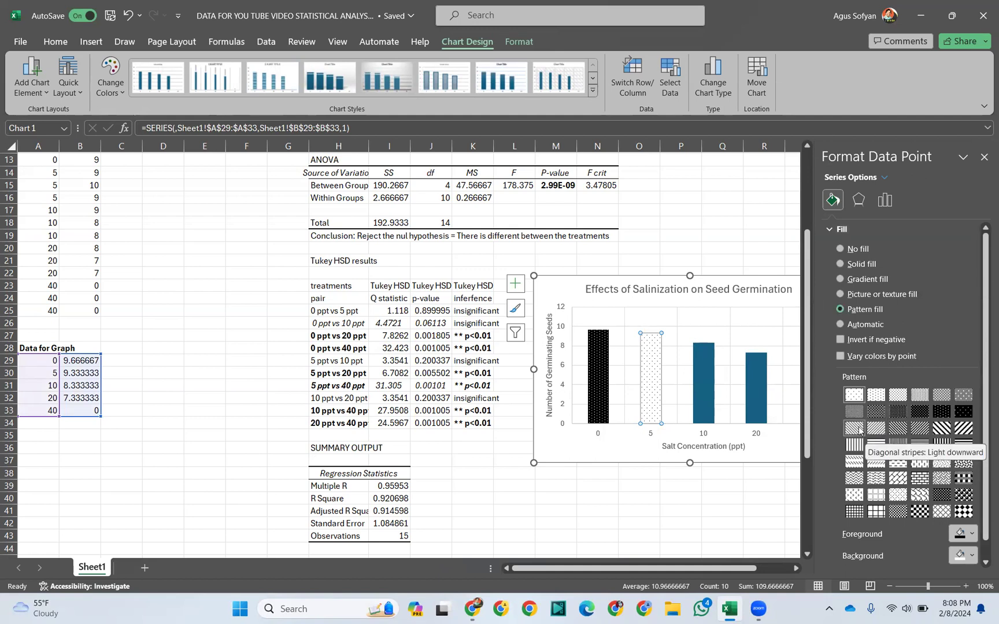
{"action": "left_click", "coordinate": [858, 428]}
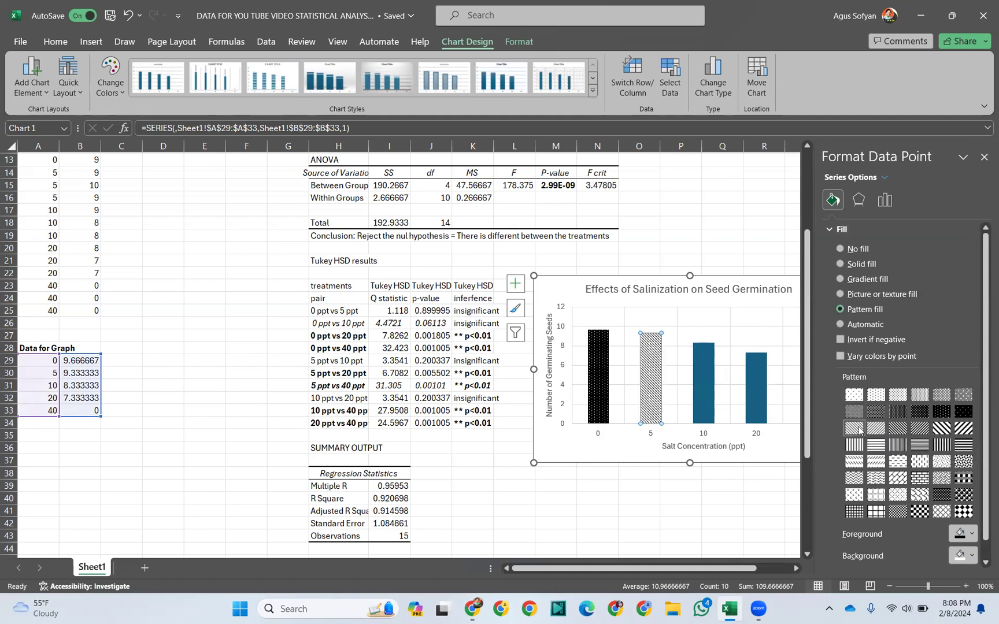
Step: Give only the 10 ppt column a black pattern fill with narrow vertical stripes
{"action": "left_click", "coordinate": [703, 380]}
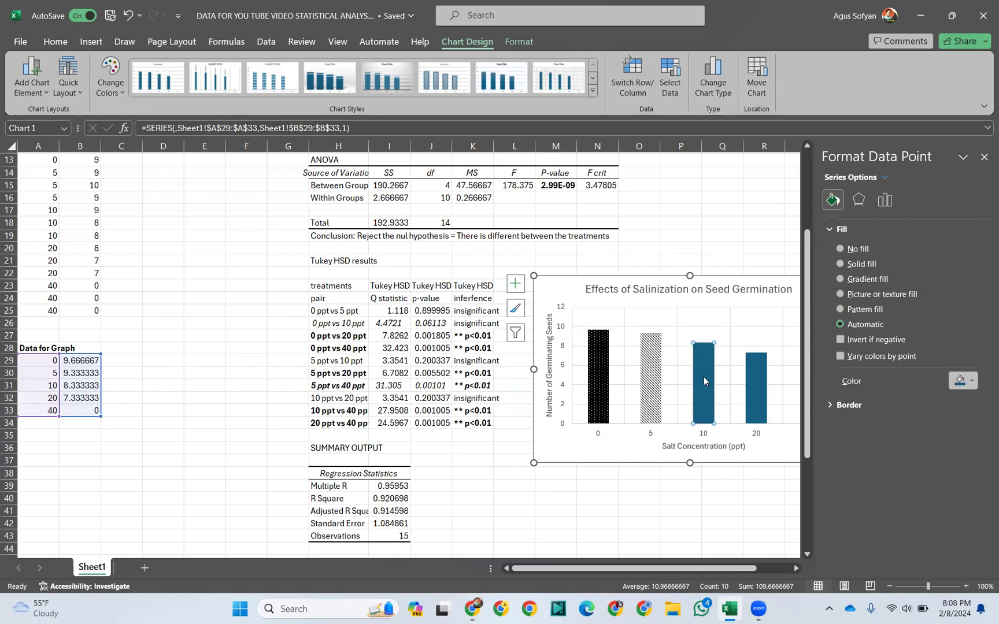
{"action": "left_click", "coordinate": [972, 382]}
{"action": "left_click", "coordinate": [910, 416]}
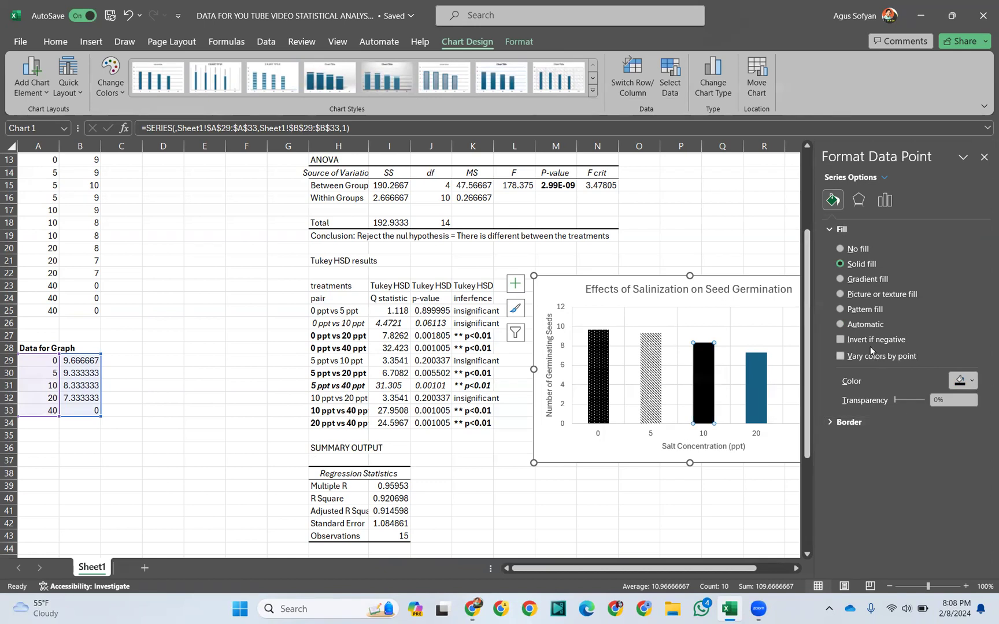
{"action": "left_click", "coordinate": [840, 311]}
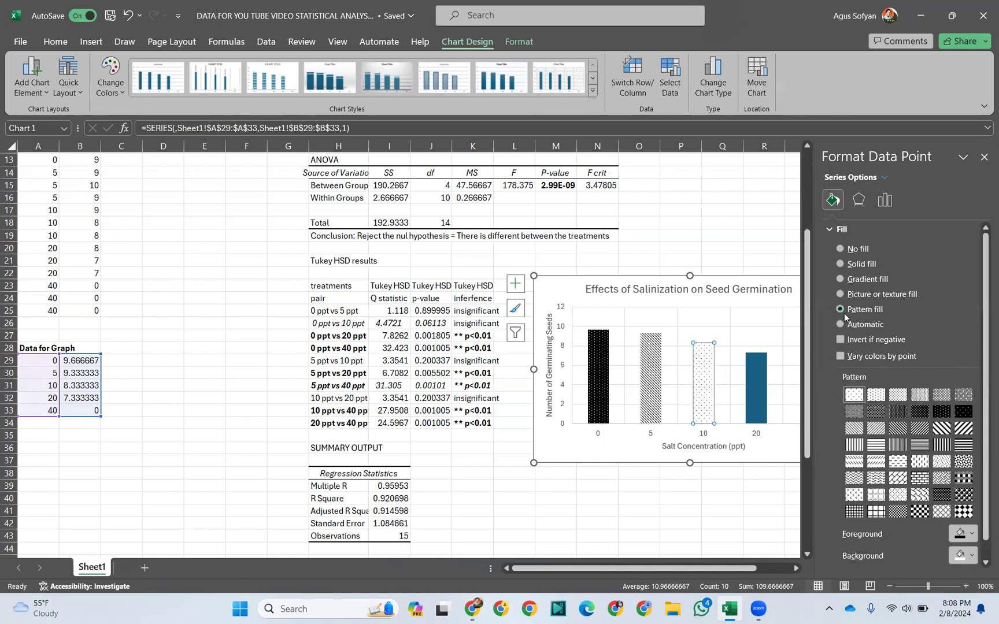
{"action": "left_click", "coordinate": [897, 445]}
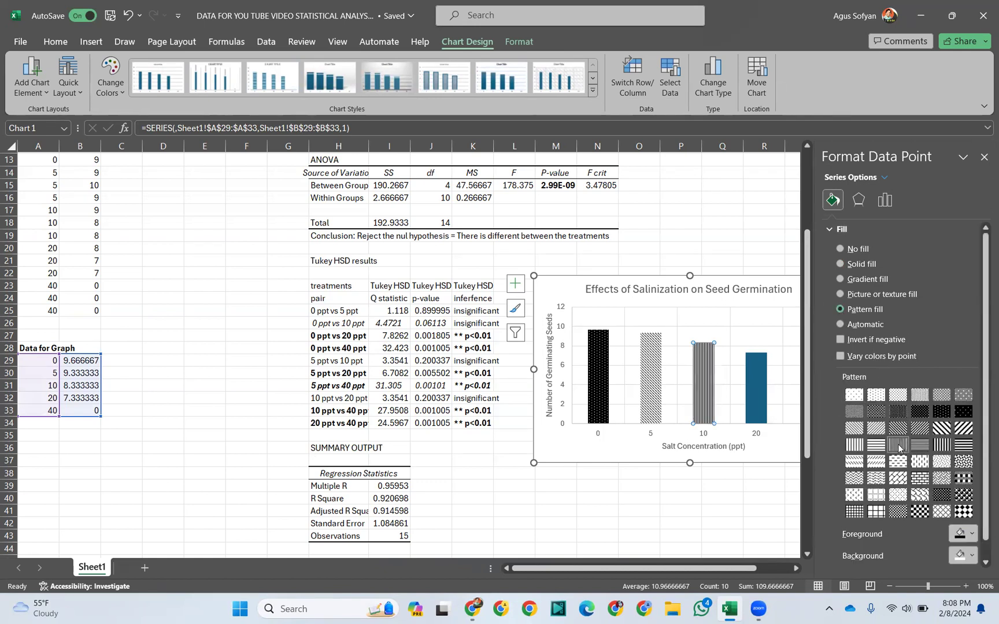
Step: Give only the 20 ppt column a black pattern fill with narrow horizontal stripes
{"action": "left_click", "coordinate": [758, 396]}
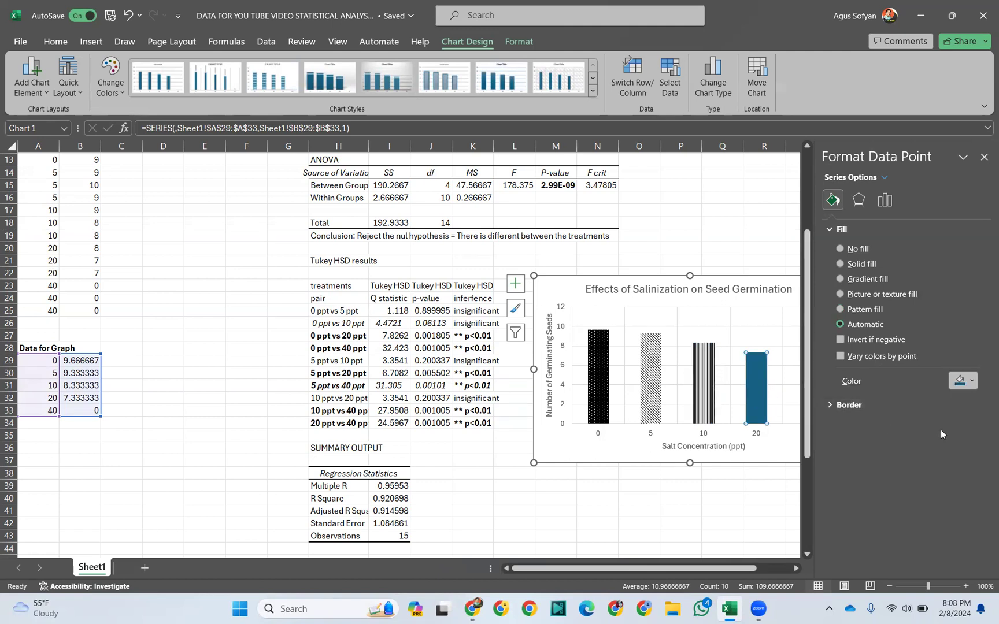
{"action": "left_click", "coordinate": [968, 385]}
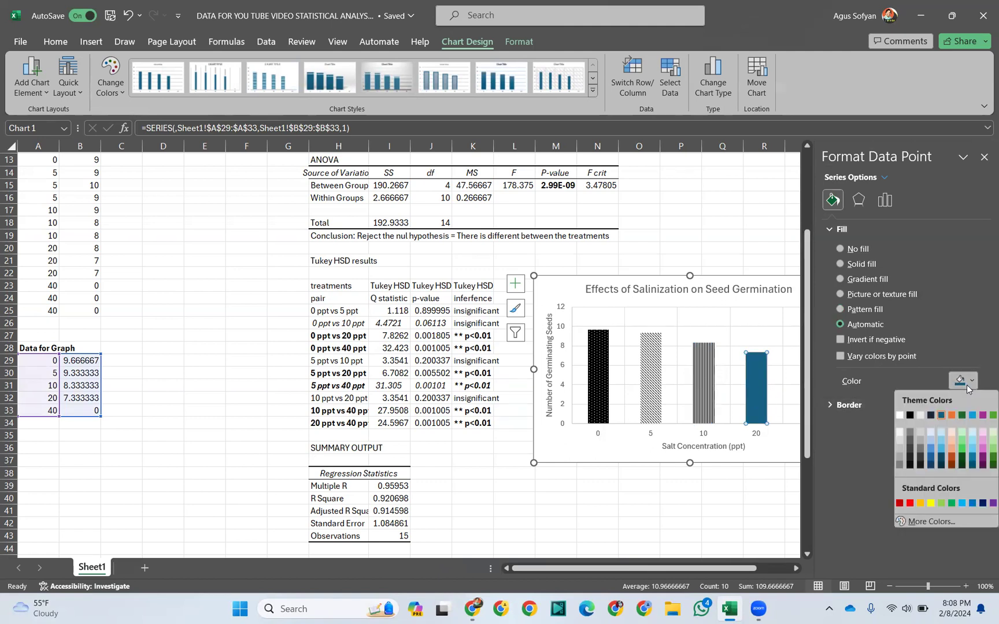
{"action": "left_click", "coordinate": [910, 416]}
{"action": "left_click", "coordinate": [840, 309]}
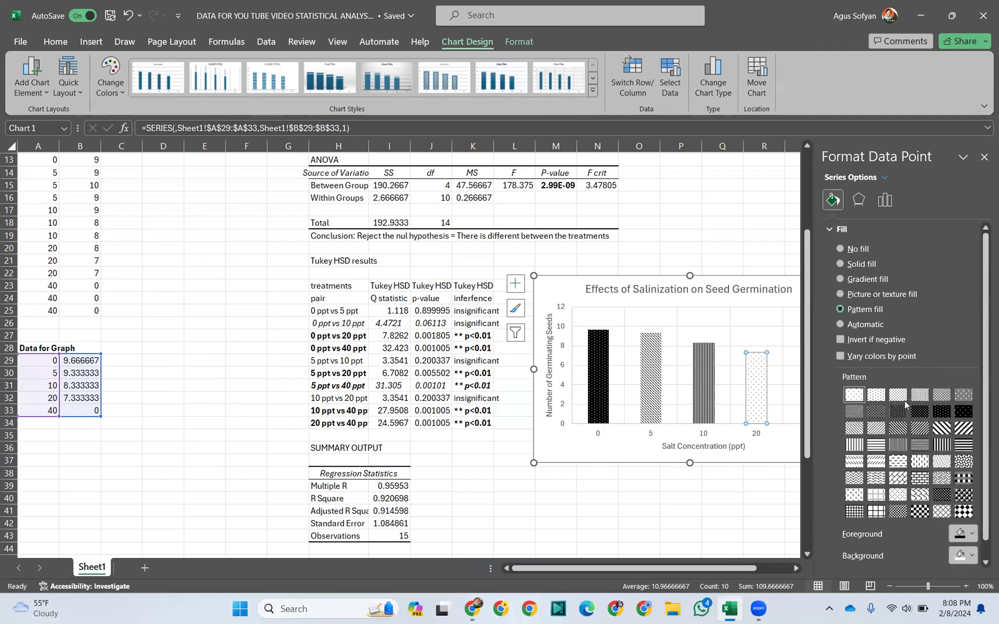
{"action": "left_click", "coordinate": [920, 445]}
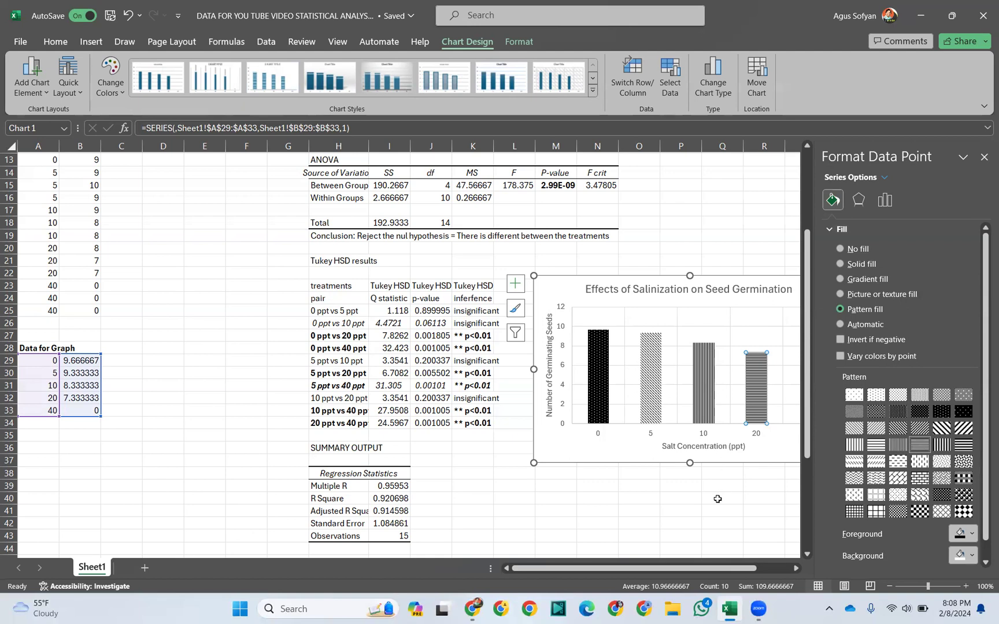
Step: Add a linear trendline to the seed germination column chart
{"action": "left_click_drag", "start_coordinate": [671, 566], "coordinate": [707, 568]}
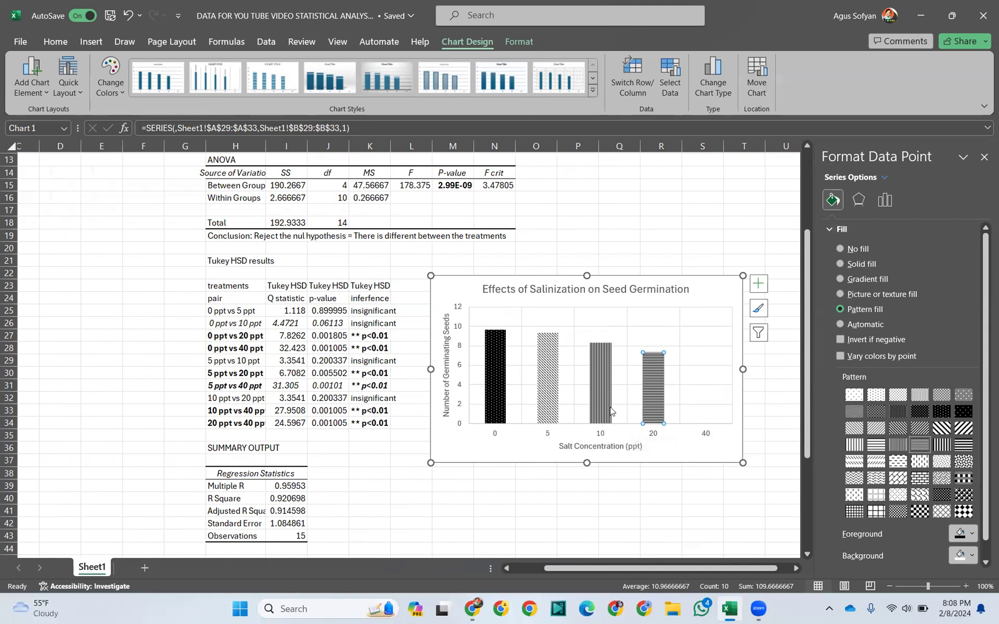
{"action": "left_click", "coordinate": [609, 302]}
{"action": "left_click", "coordinate": [36, 94]}
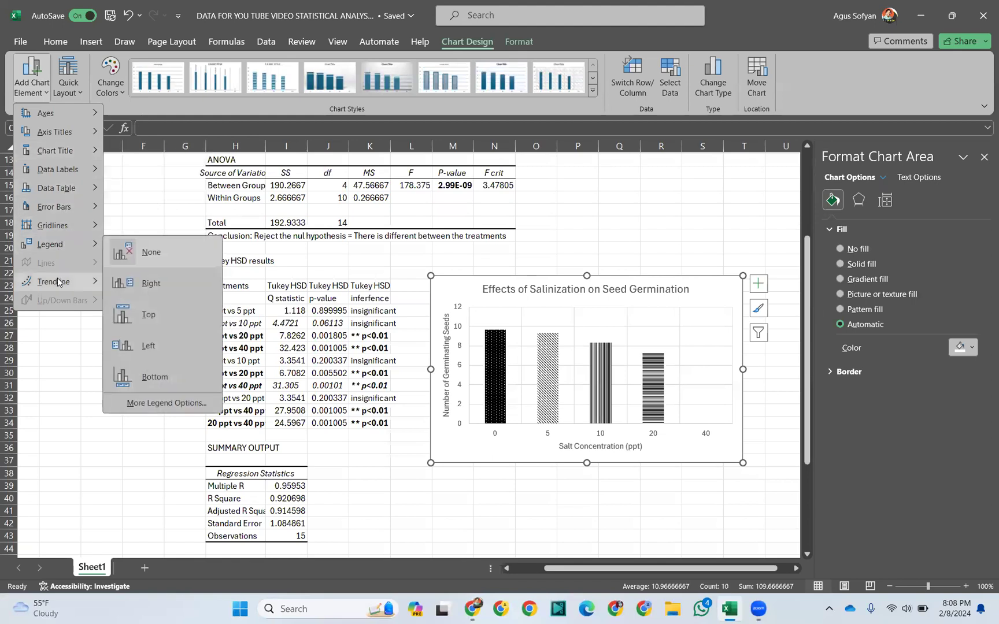
{"action": "mouse_move", "coordinate": [57, 281]}
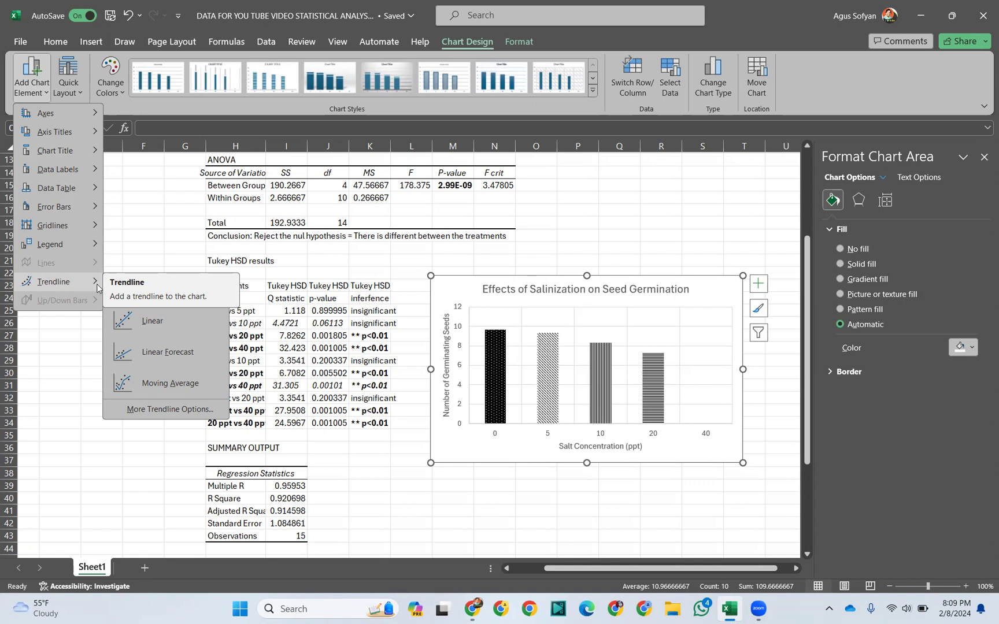
{"action": "left_click", "coordinate": [144, 319]}
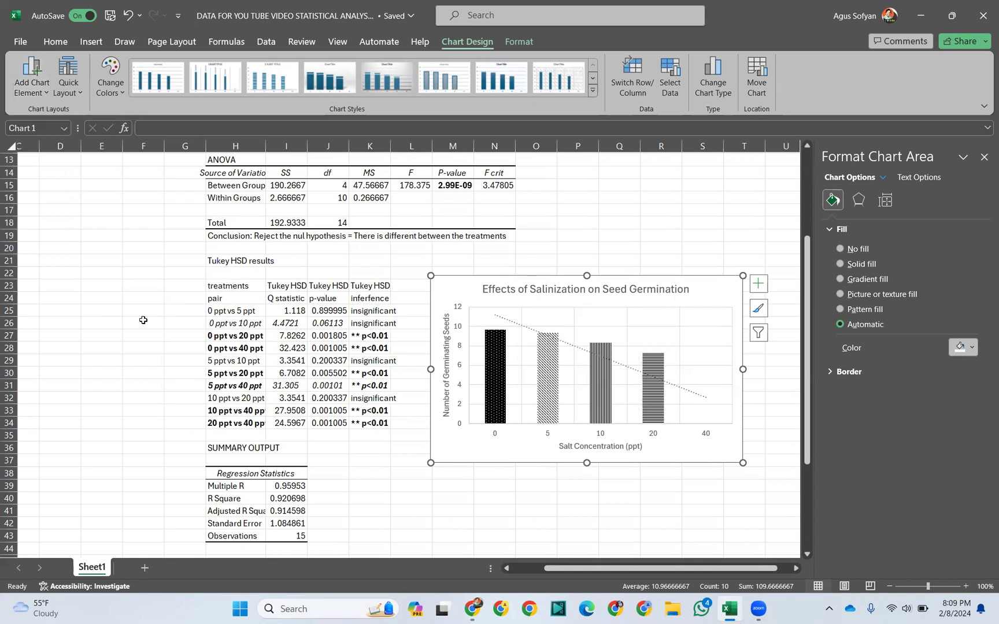
Step: Format the chart's trendline as a black line with a solid dash type
{"action": "left_click", "coordinate": [520, 329]}
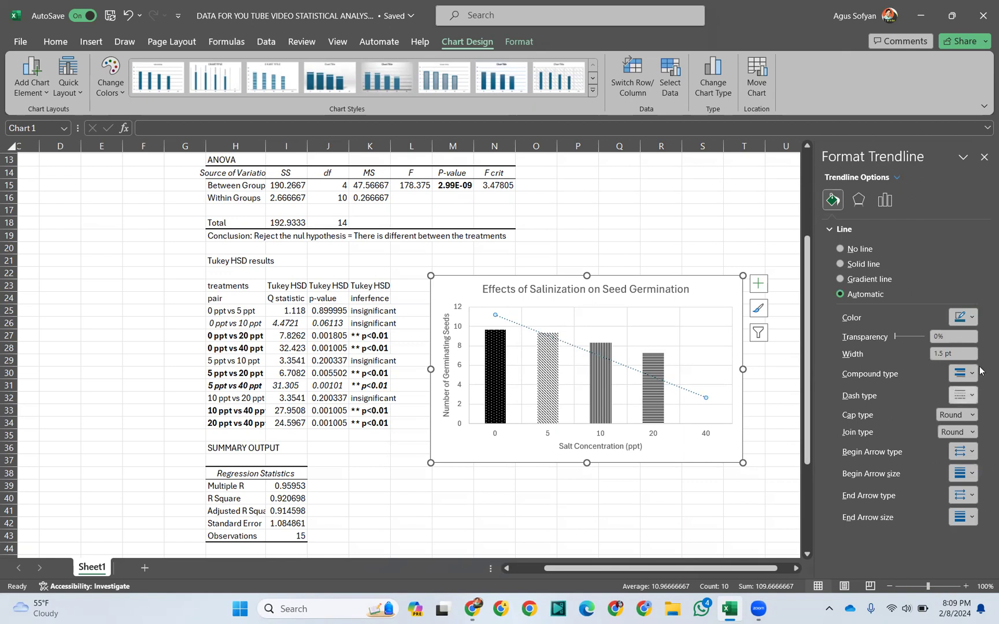
{"action": "left_click", "coordinate": [973, 318]}
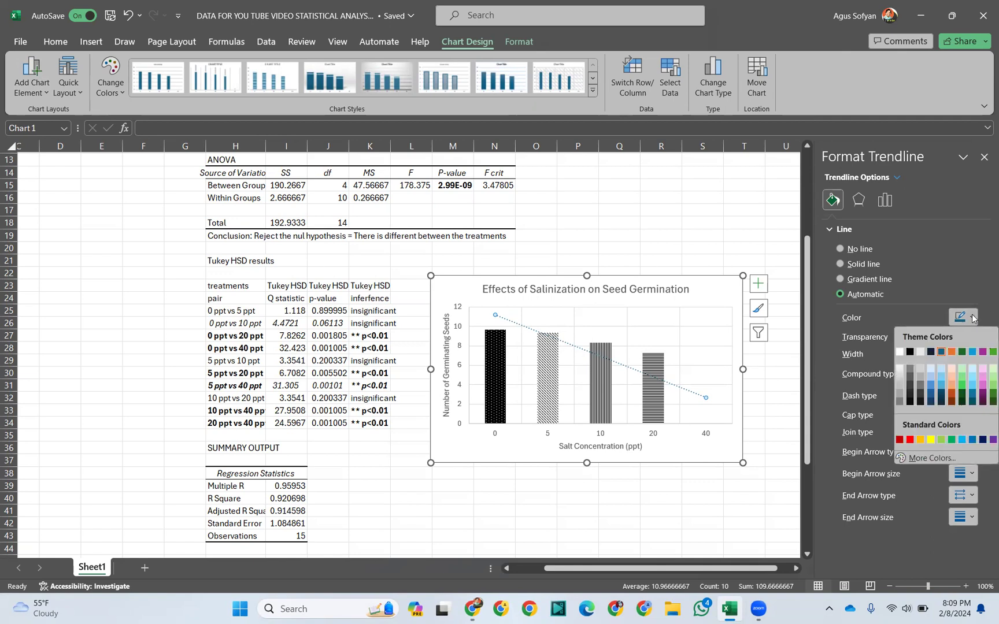
{"action": "left_click", "coordinate": [910, 352]}
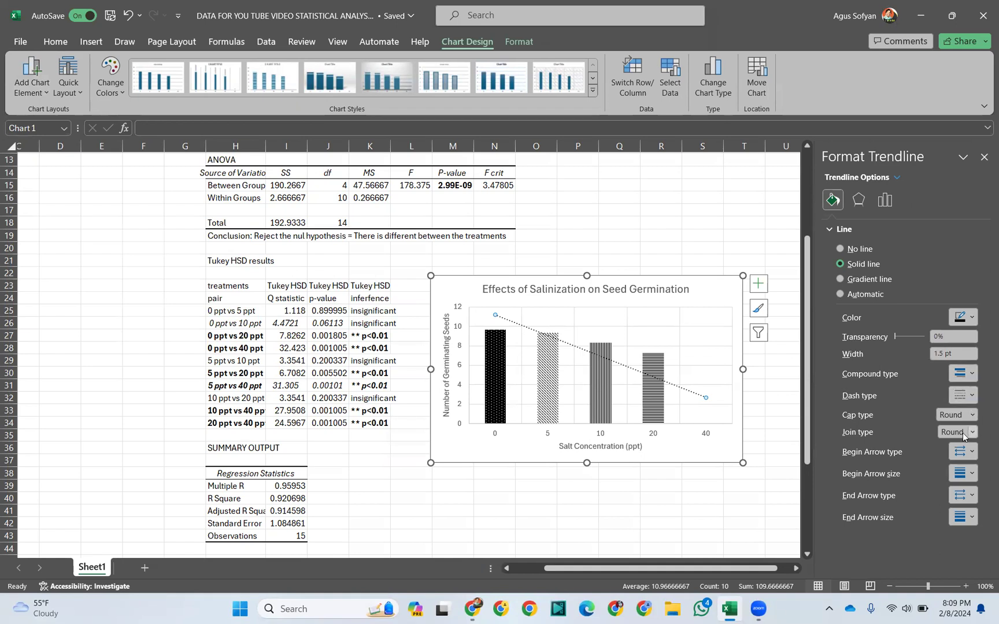
{"action": "left_click", "coordinate": [970, 396]}
{"action": "left_click", "coordinate": [967, 411]}
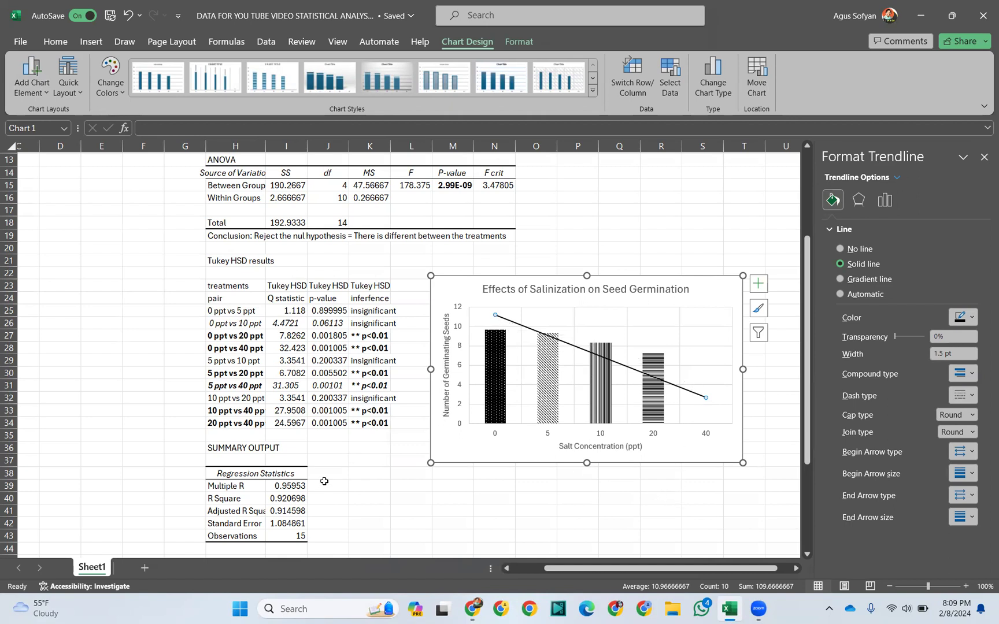
Step: Insert a text box in the chart's plot area above the 20 ppt column reading "y = -0.24 + 10.58" and, on a second line, "R2 = 0.92"
{"action": "scroll", "coordinate": [246, 459], "scroll_direction": "down", "scroll_amount": 7}
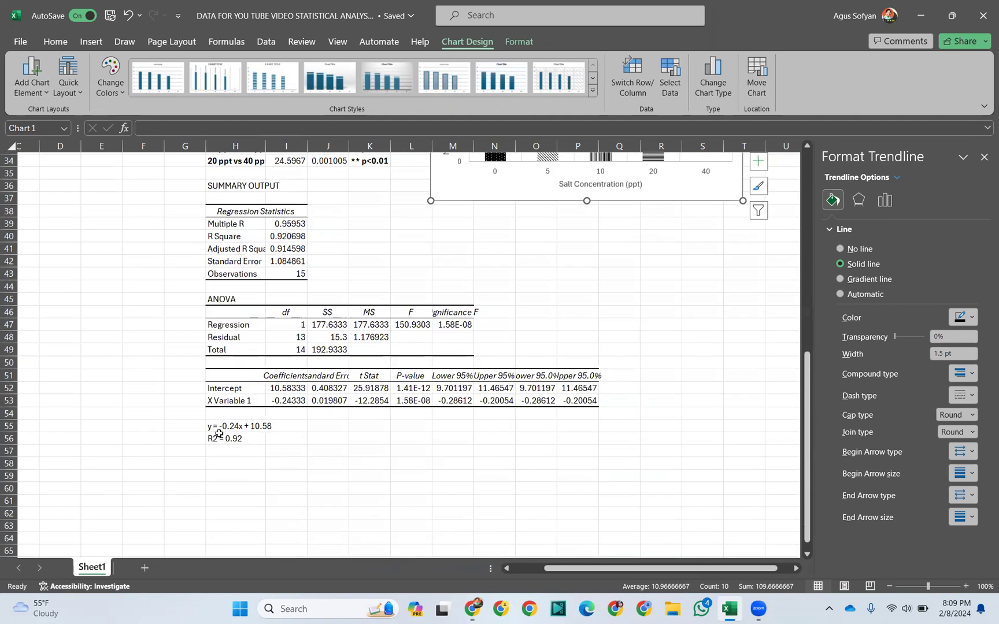
{"action": "scroll", "coordinate": [220, 428], "scroll_direction": "up", "scroll_amount": 6}
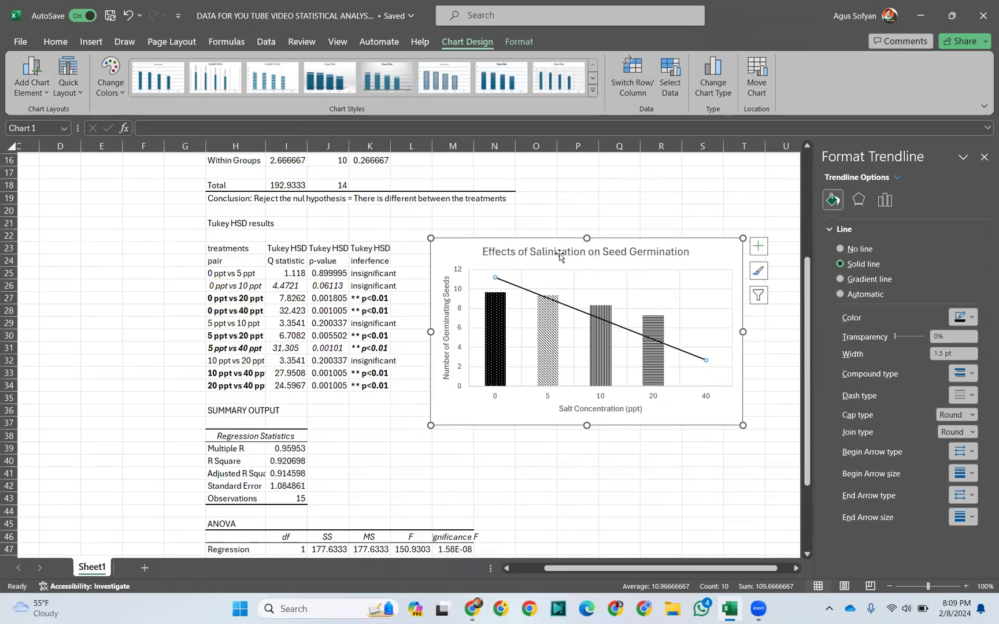
{"action": "left_click", "coordinate": [88, 40]}
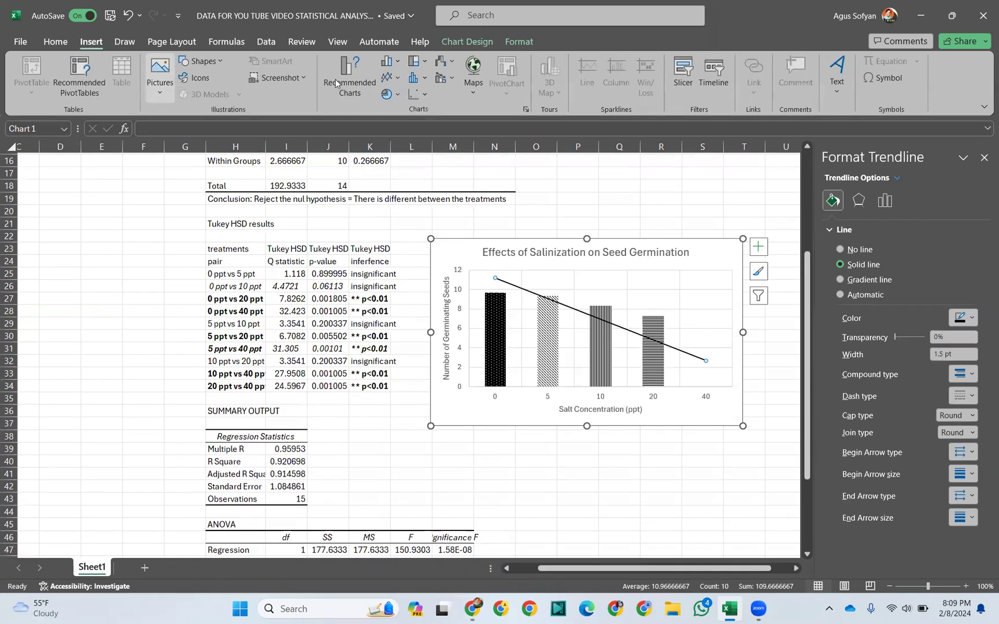
{"action": "left_click", "coordinate": [203, 62]}
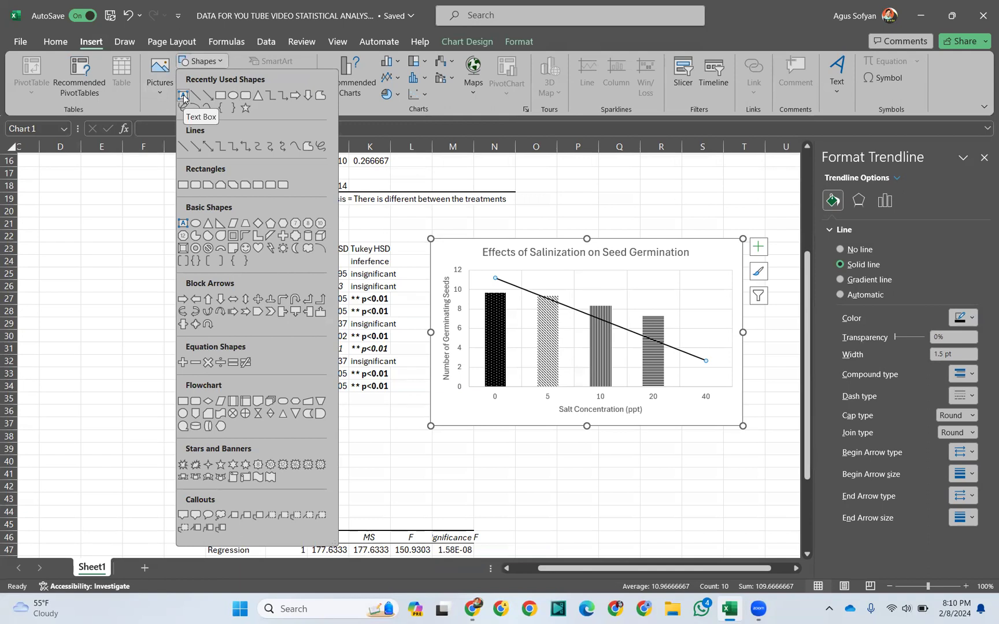
{"action": "left_click", "coordinate": [184, 96]}
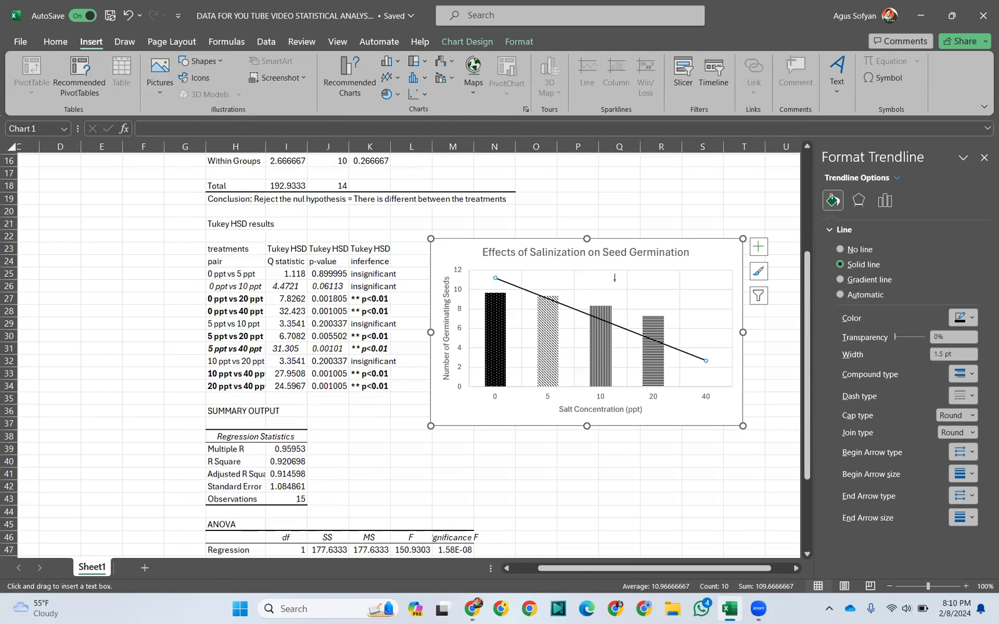
{"action": "left_click", "coordinate": [613, 278]}
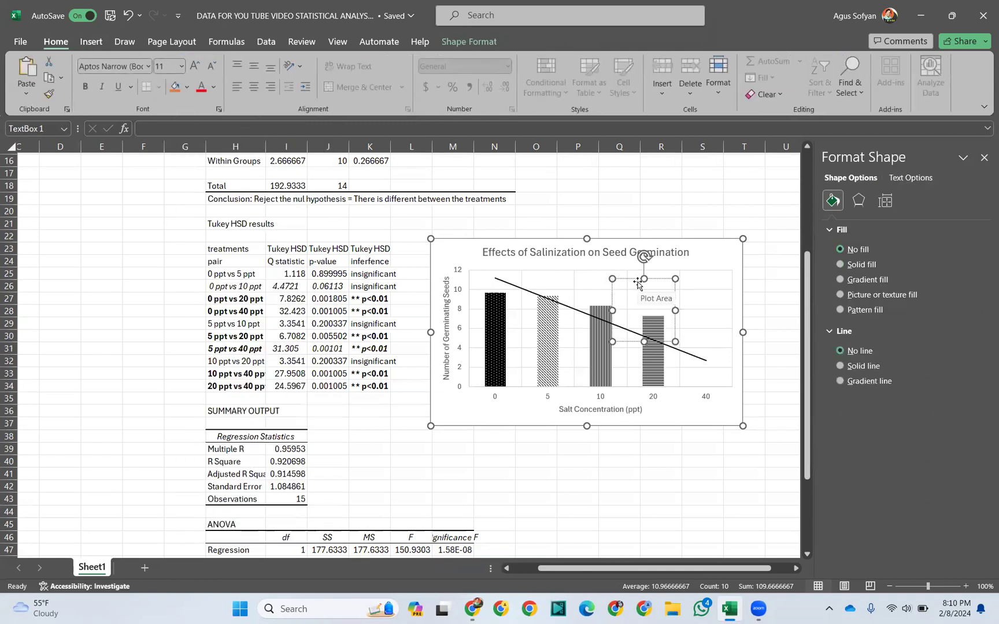
{"action": "type", "text": "y = -0.24 + 10."}
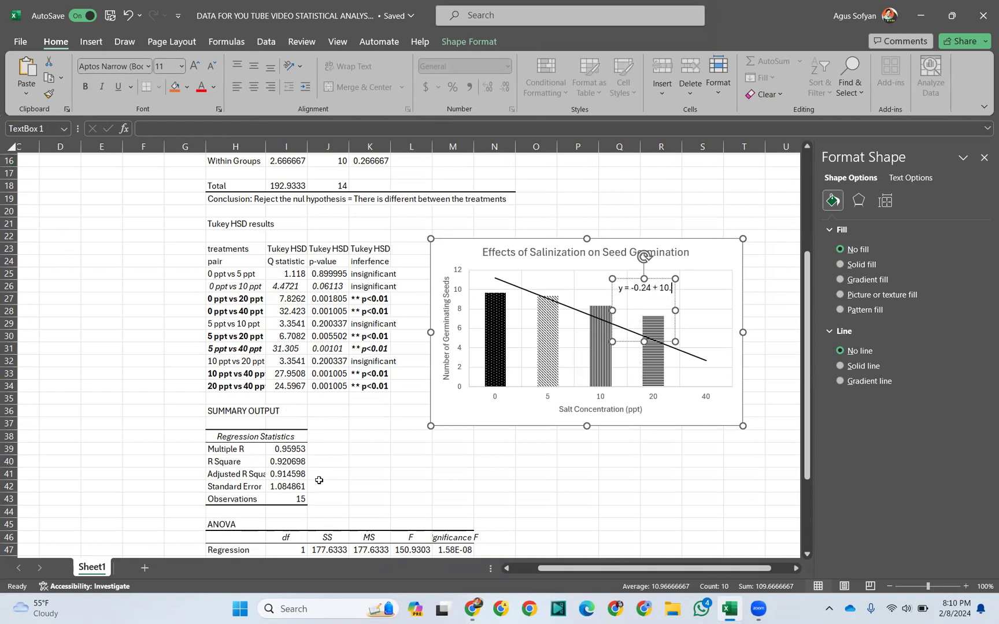
{"action": "scroll", "coordinate": [319, 480], "scroll_direction": "down", "scroll_amount": 4}
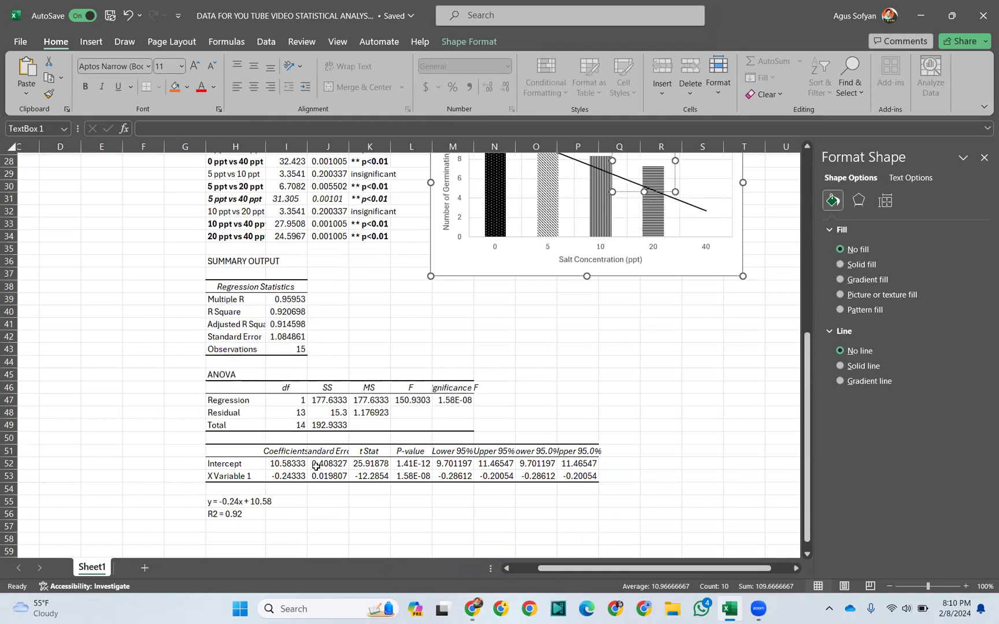
{"action": "scroll", "coordinate": [316, 466], "scroll_direction": "up", "scroll_amount": 2}
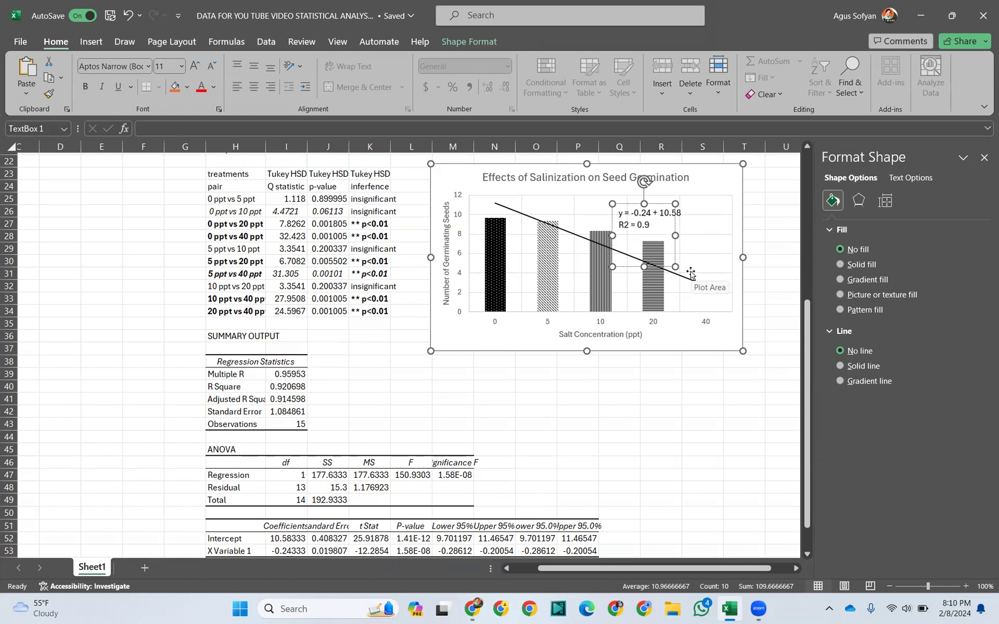
{"action": "left_click", "coordinate": [684, 398]}
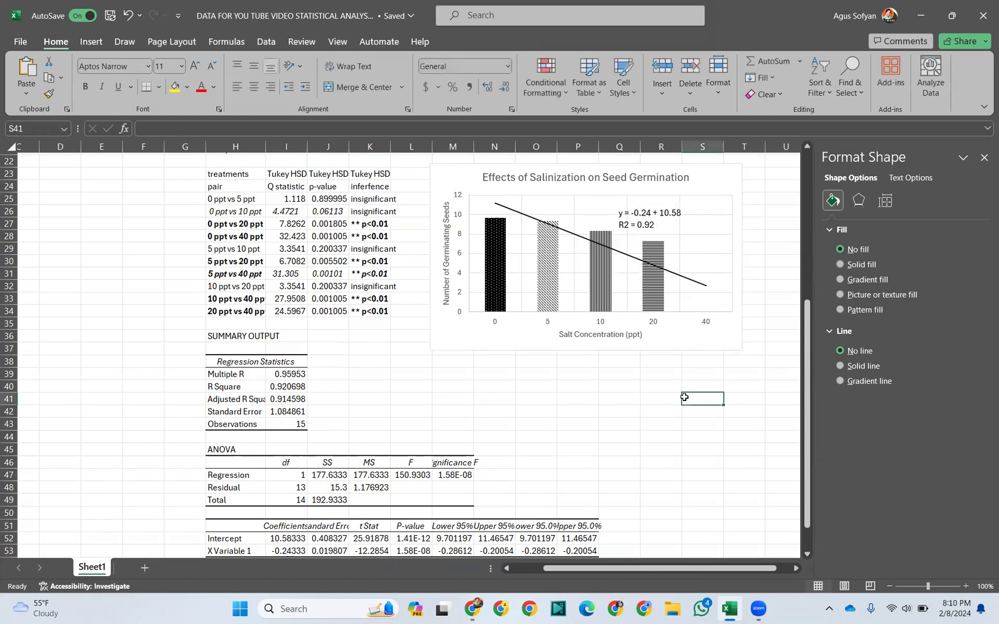
{"action": "scroll", "coordinate": [639, 312], "scroll_direction": "up", "scroll_amount": 1}
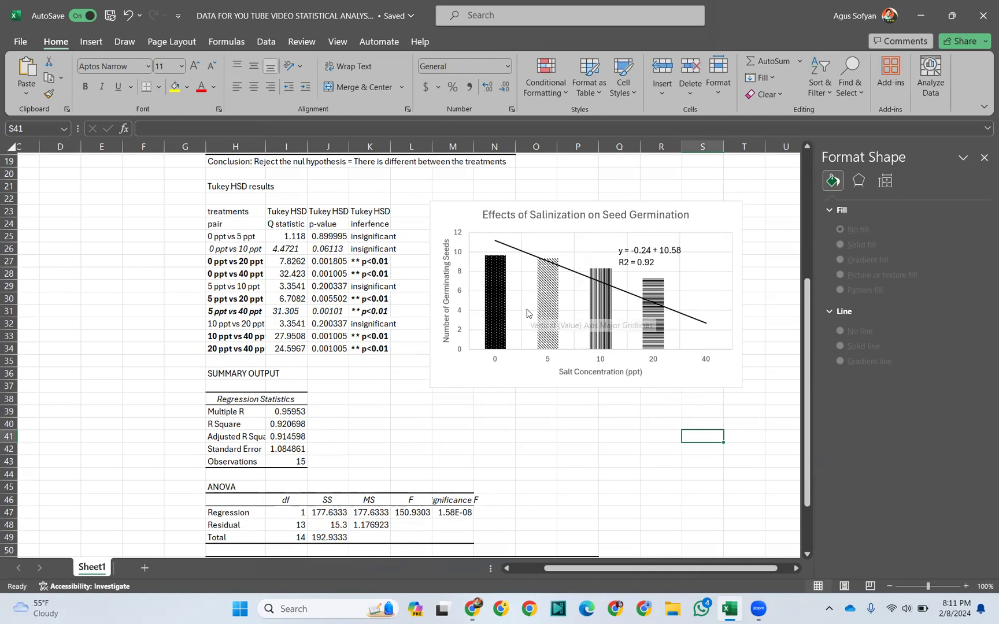
{"action": "scroll", "coordinate": [526, 317], "scroll_direction": "up", "scroll_amount": 2}
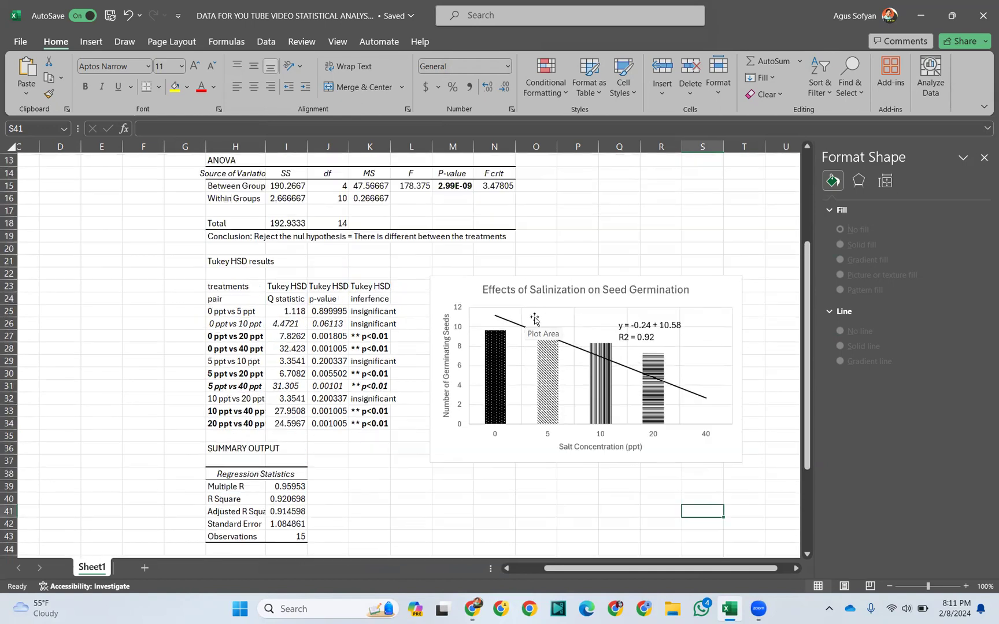
Step: Close the Format Shape pane and save the workbook under its existing name
{"action": "left_click", "coordinate": [983, 158]}
{"action": "scroll", "coordinate": [446, 294], "scroll_direction": "up", "scroll_amount": 4}
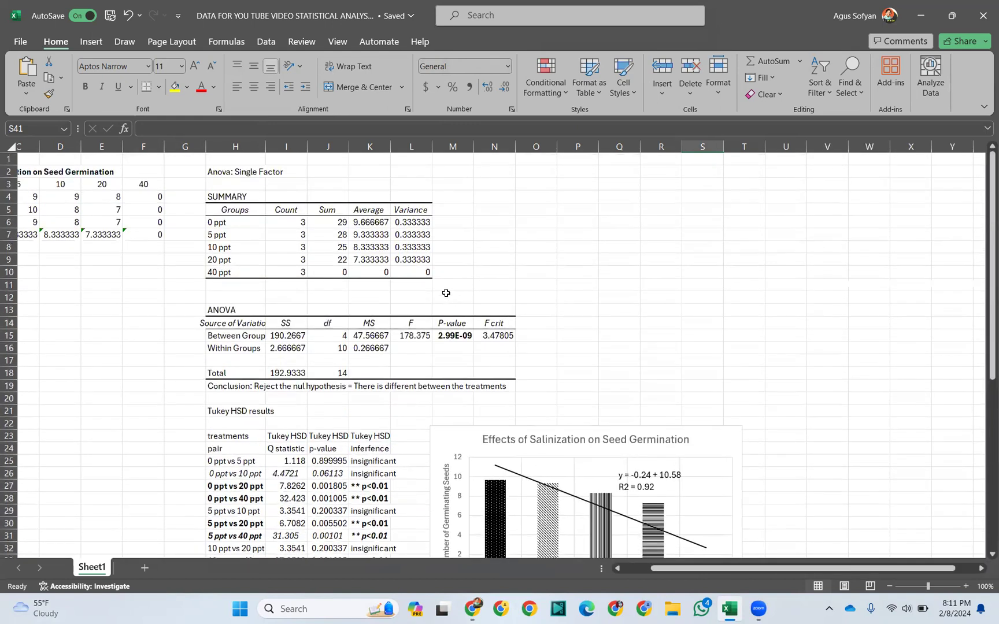
{"action": "left_click", "coordinate": [22, 42]}
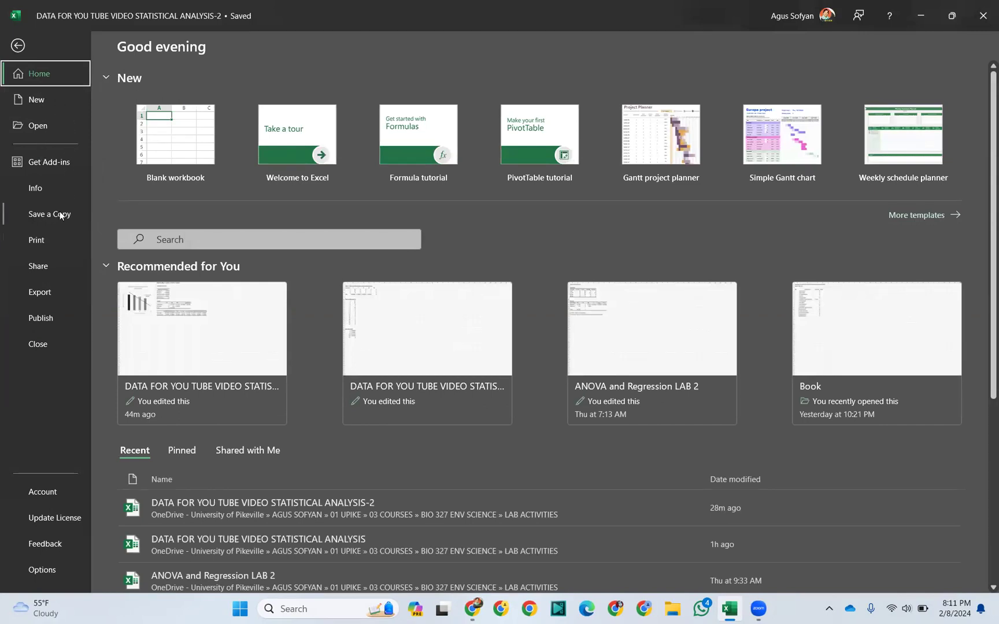
{"action": "left_click", "coordinate": [17, 46]}
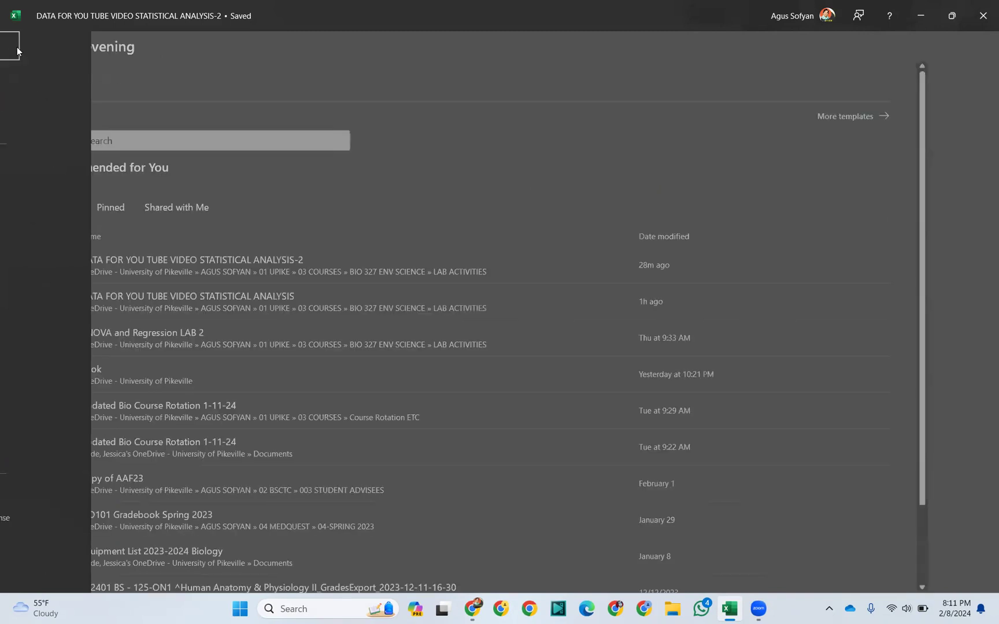
{"action": "left_click", "coordinate": [112, 15]}
Step: Review the seed germination chart alongside the source data and the ANOVA, Tukey HSD and regression results, checking the 5 ppt and 0 ppt columns
{"action": "scroll", "coordinate": [440, 359], "scroll_direction": "down", "scroll_amount": 6}
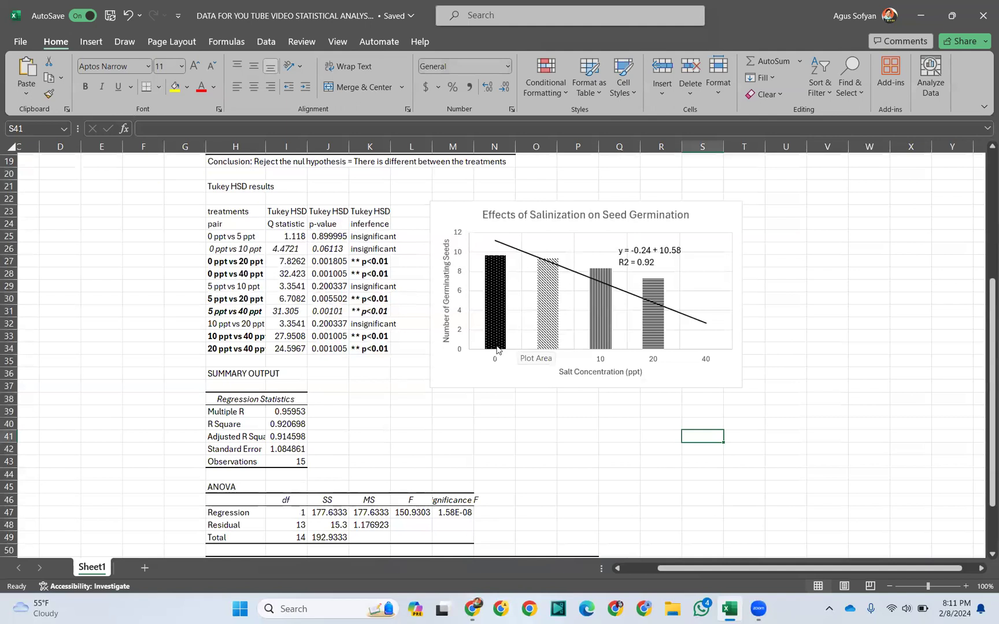
{"action": "scroll", "coordinate": [349, 363], "scroll_direction": "down", "scroll_amount": 1}
{"action": "scroll", "coordinate": [349, 364], "scroll_direction": "up", "scroll_amount": 3}
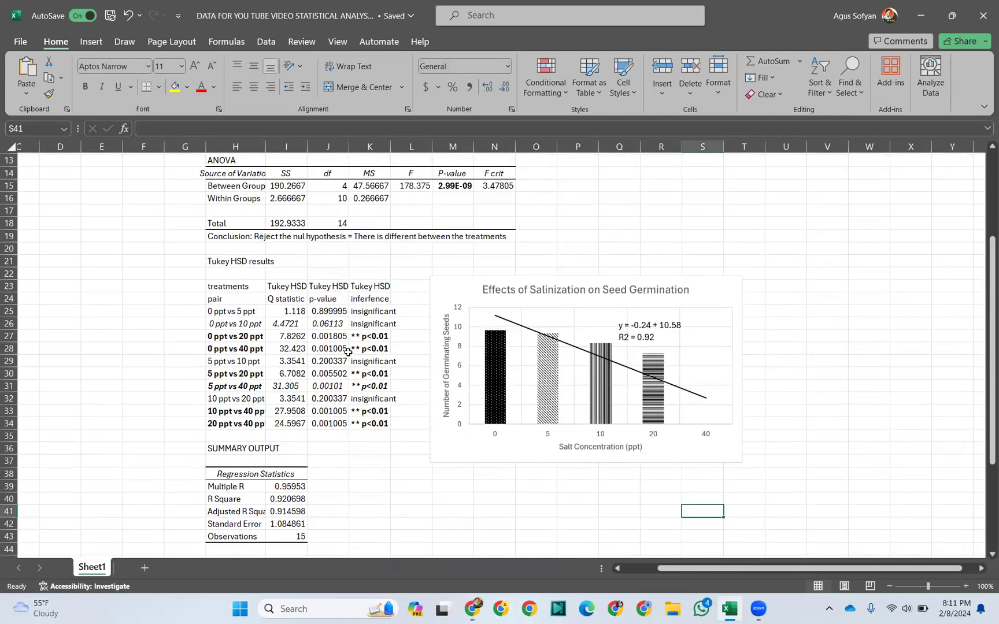
{"action": "scroll", "coordinate": [341, 350], "scroll_direction": "up", "scroll_amount": 4}
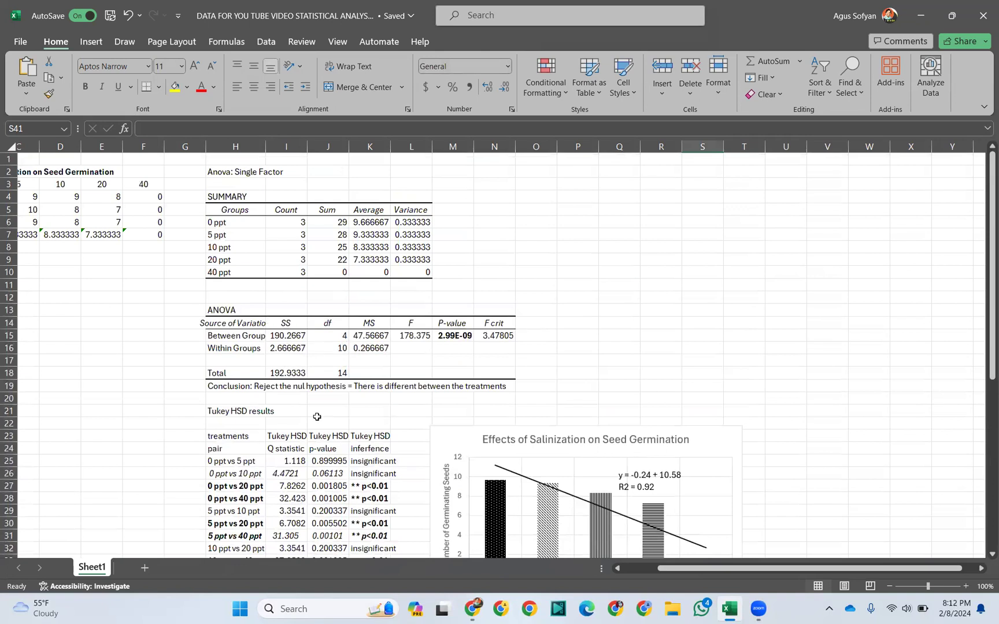
{"action": "left_click_drag", "start_coordinate": [672, 567], "coordinate": [624, 568]}
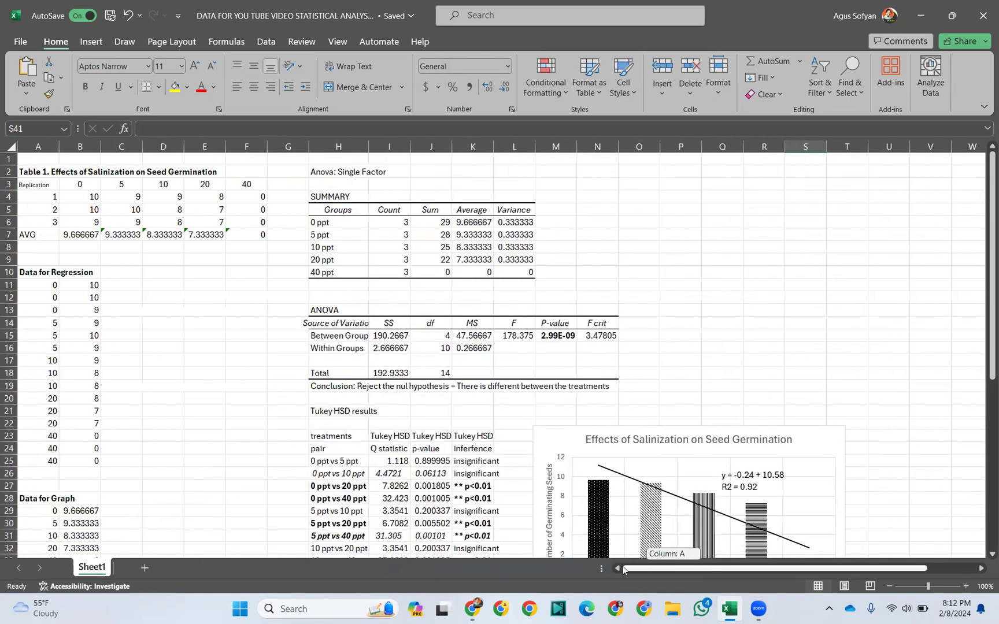
{"action": "scroll", "coordinate": [457, 475], "scroll_direction": "down", "scroll_amount": 2}
{"action": "scroll", "coordinate": [457, 475], "scroll_direction": "down", "scroll_amount": 2}
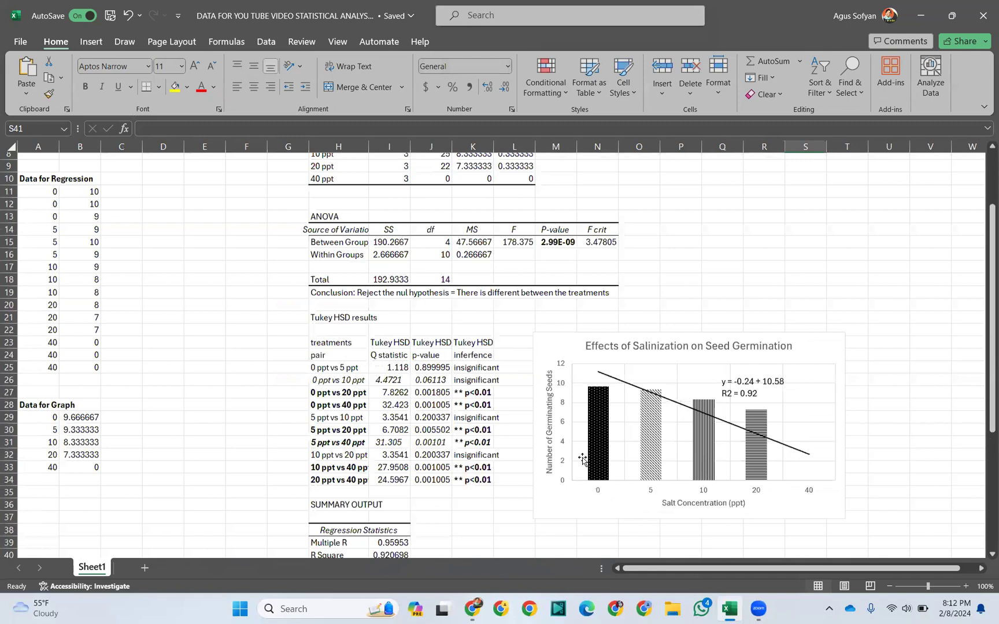
{"action": "mouse_move", "coordinate": [645, 398]}
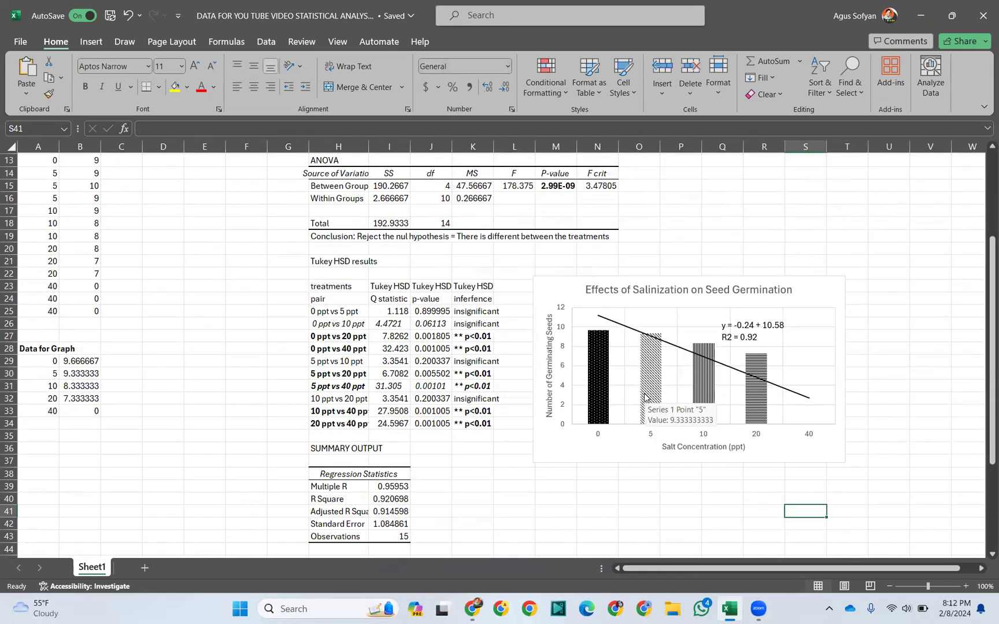
{"action": "mouse_move", "coordinate": [605, 396]}
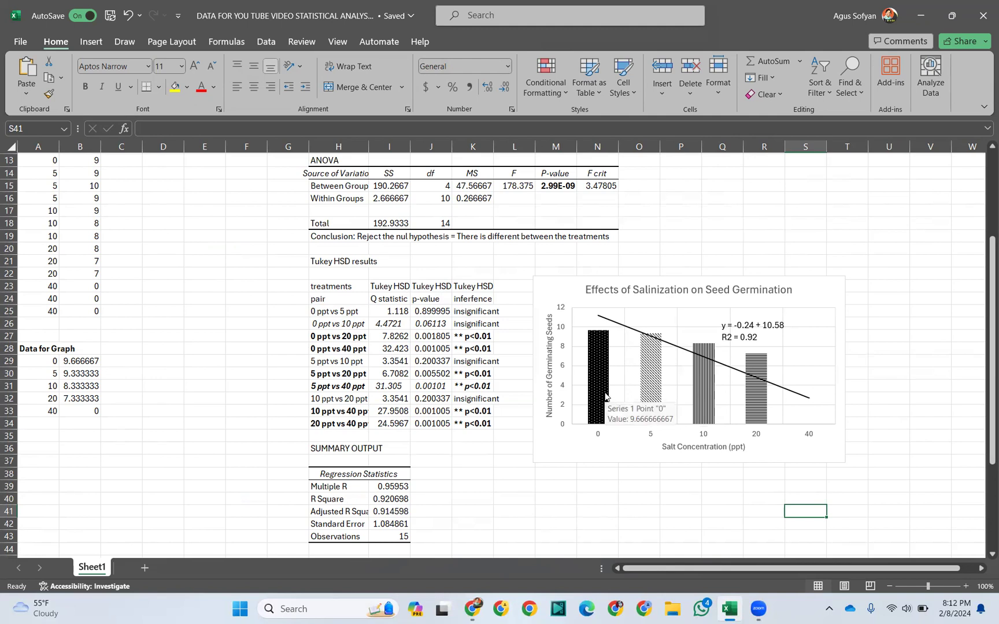
{"action": "left_click", "coordinate": [478, 612]}
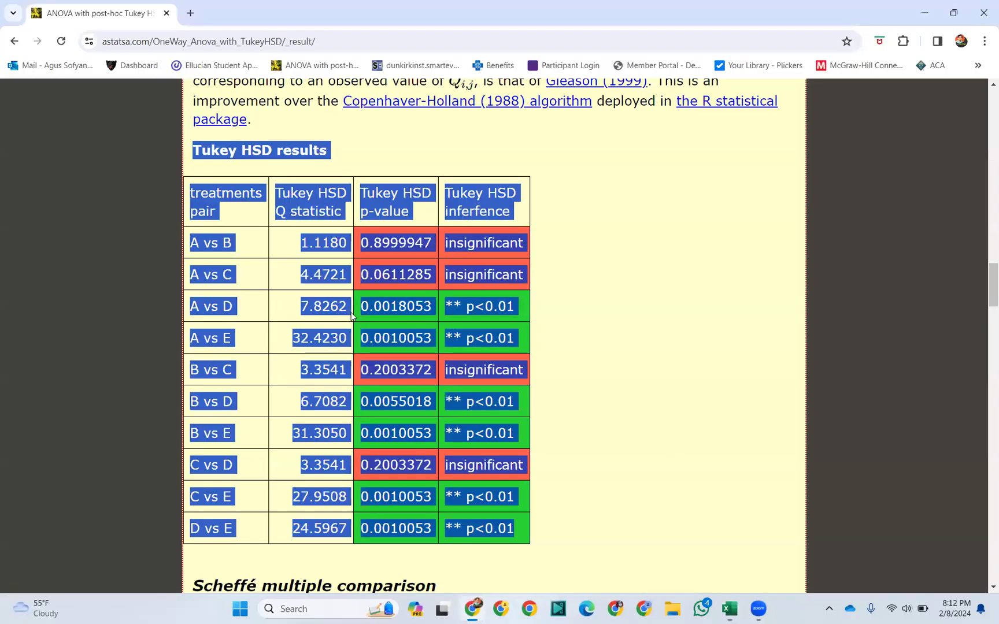
{"action": "left_click", "coordinate": [759, 611]}
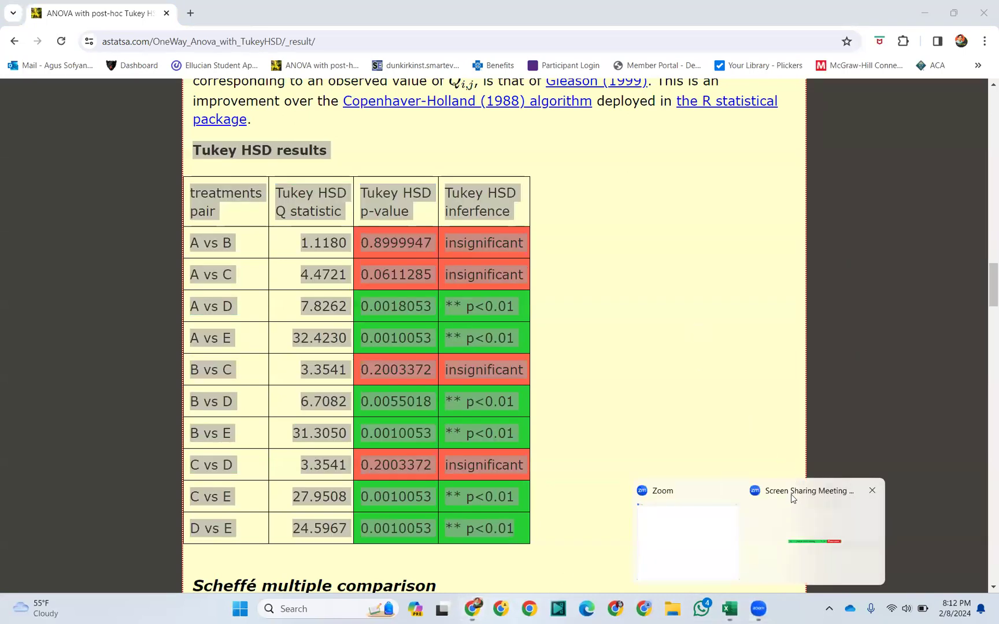
{"action": "left_click", "coordinate": [791, 495]}
{"action": "left_click", "coordinate": [759, 601]}
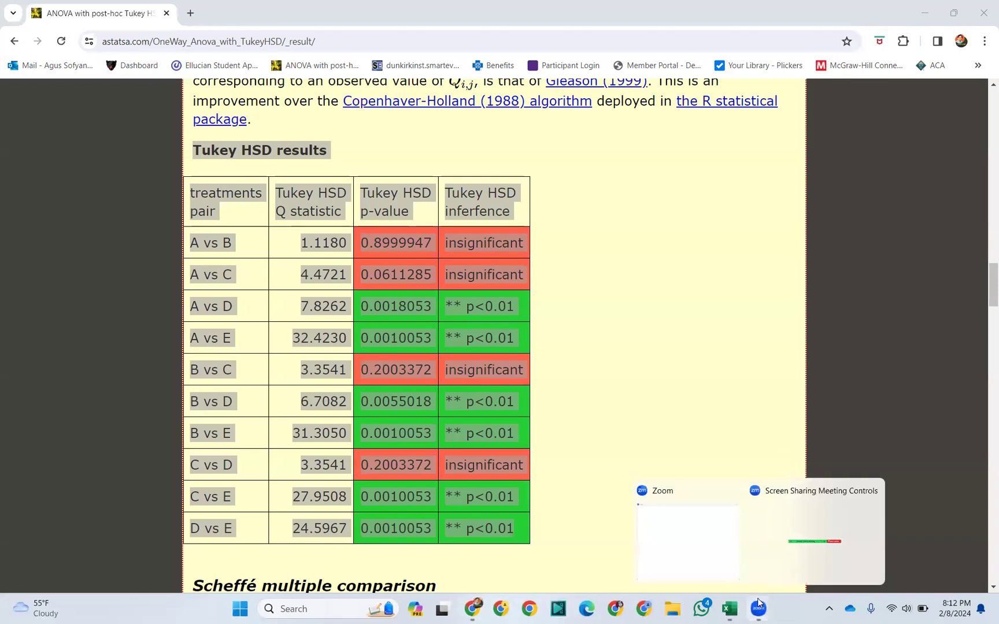